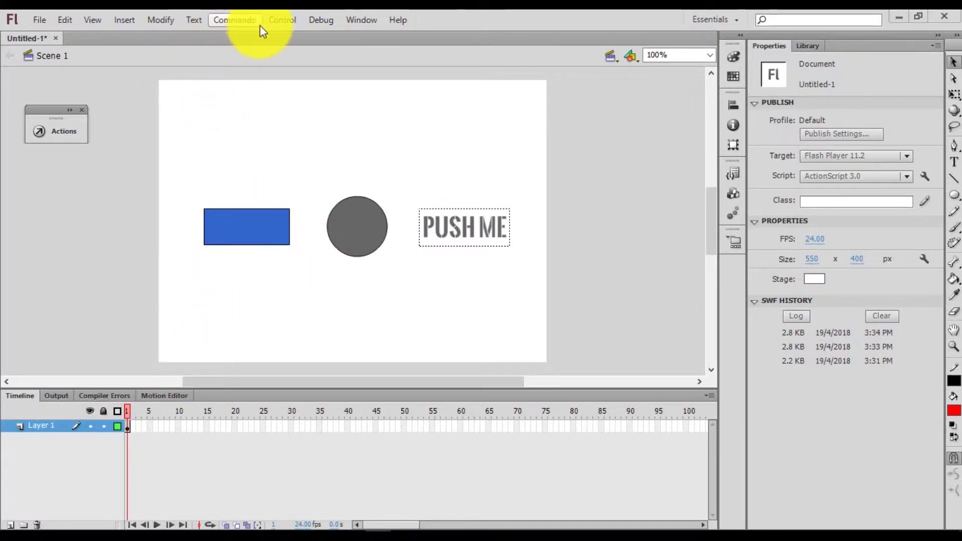
Step: Test the movie and try out the blue rectangle, grey circle and PUSH ME buttons, closing the preview when done
{"action": "left_click", "coordinate": [277, 22]}
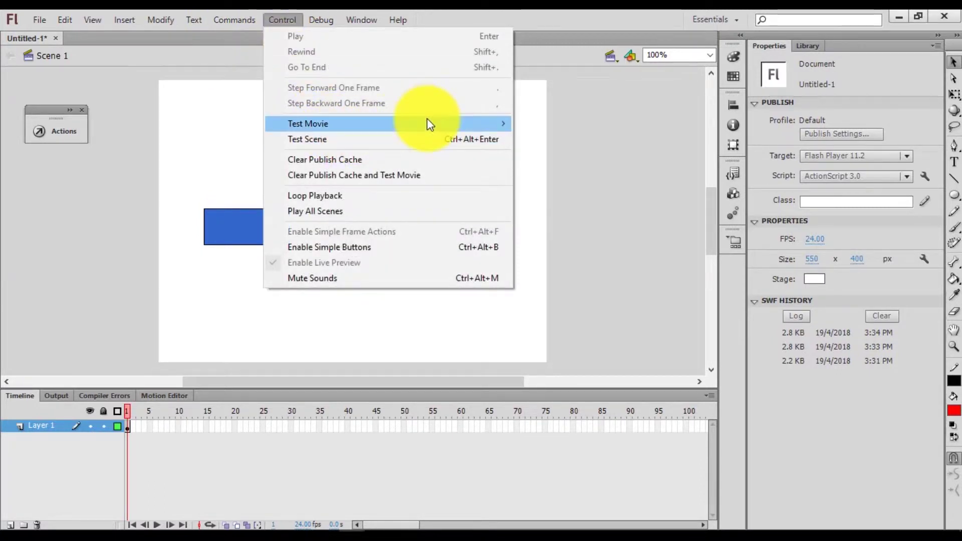
{"action": "mouse_move", "coordinate": [427, 118]}
{"action": "left_click", "coordinate": [567, 208]}
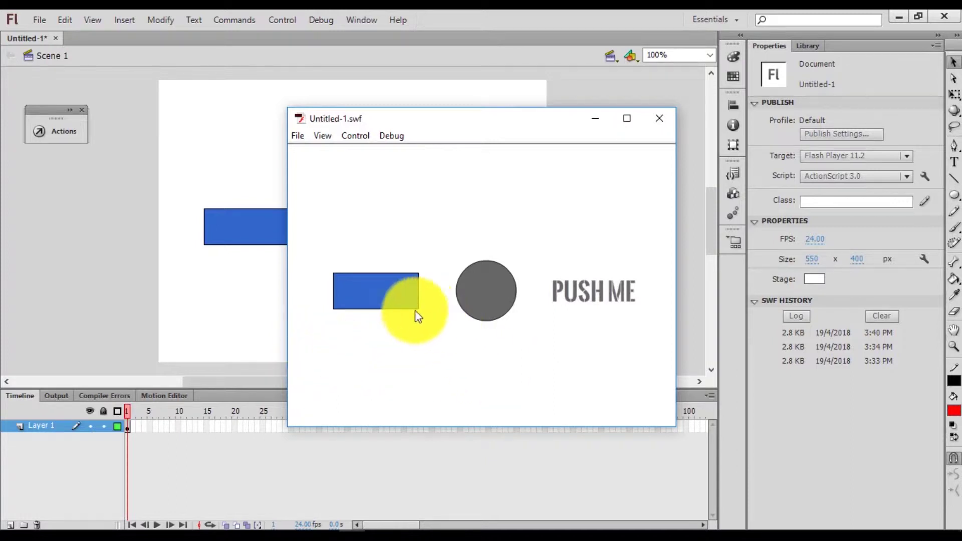
{"action": "left_click", "coordinate": [385, 311]}
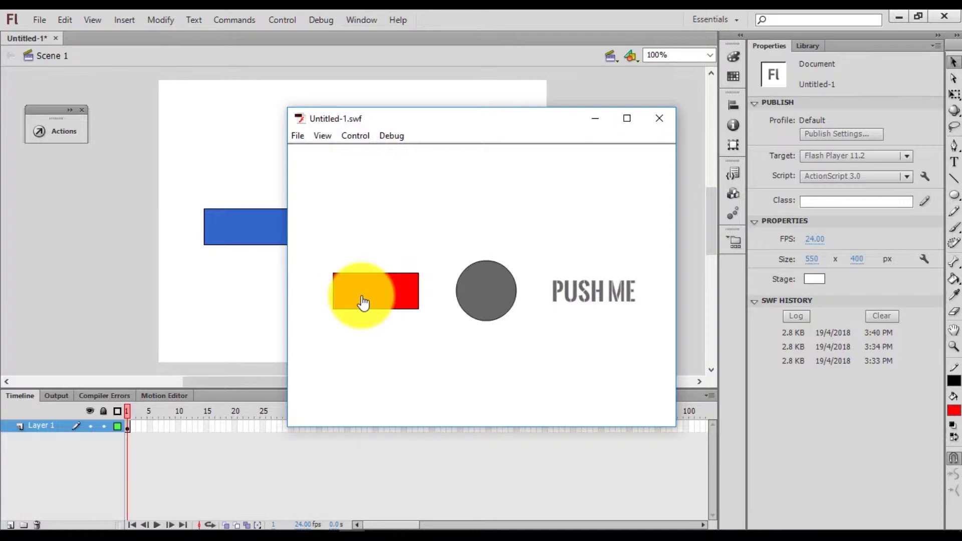
{"action": "left_click", "coordinate": [363, 303]}
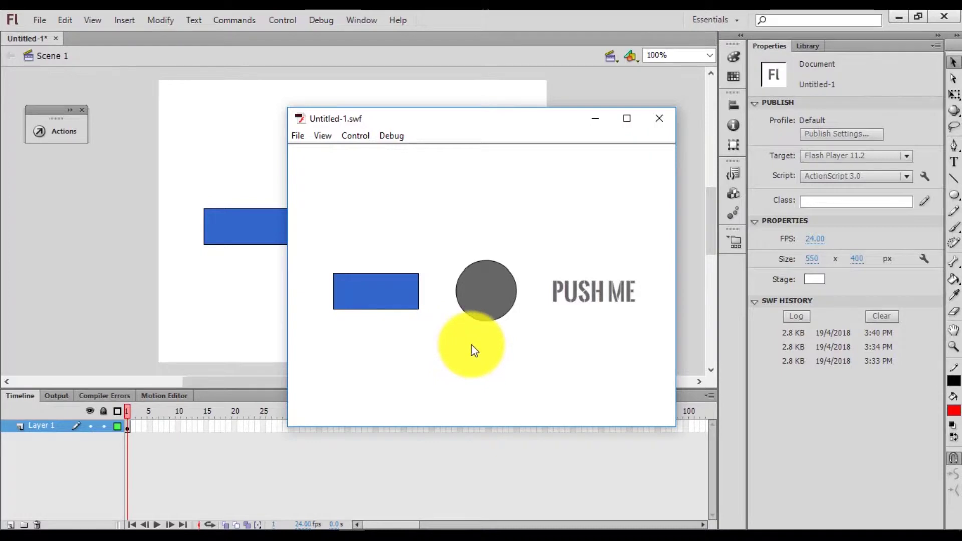
{"action": "left_click", "coordinate": [481, 291]}
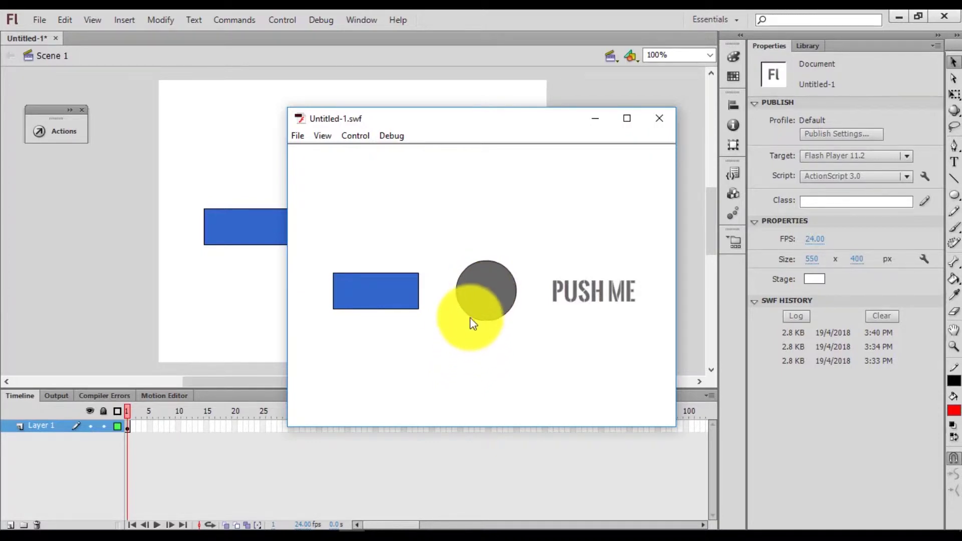
{"action": "left_click", "coordinate": [472, 310]}
{"action": "left_click", "coordinate": [473, 305]}
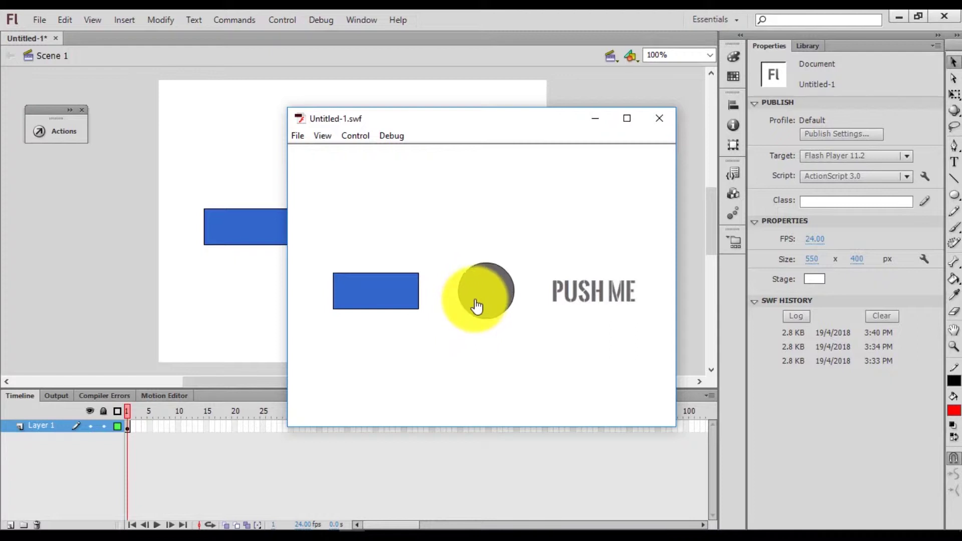
{"action": "left_click", "coordinate": [477, 306]}
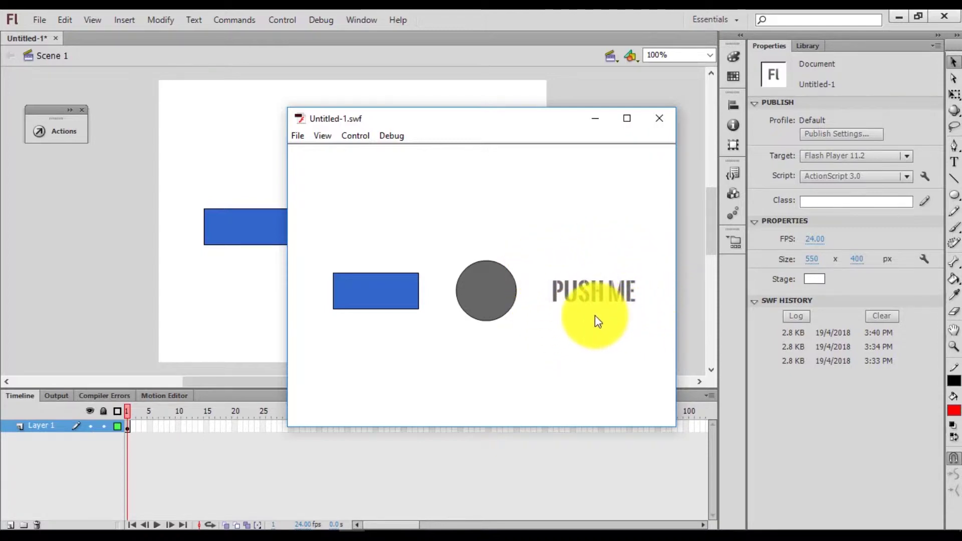
{"action": "mouse_move", "coordinate": [593, 310]}
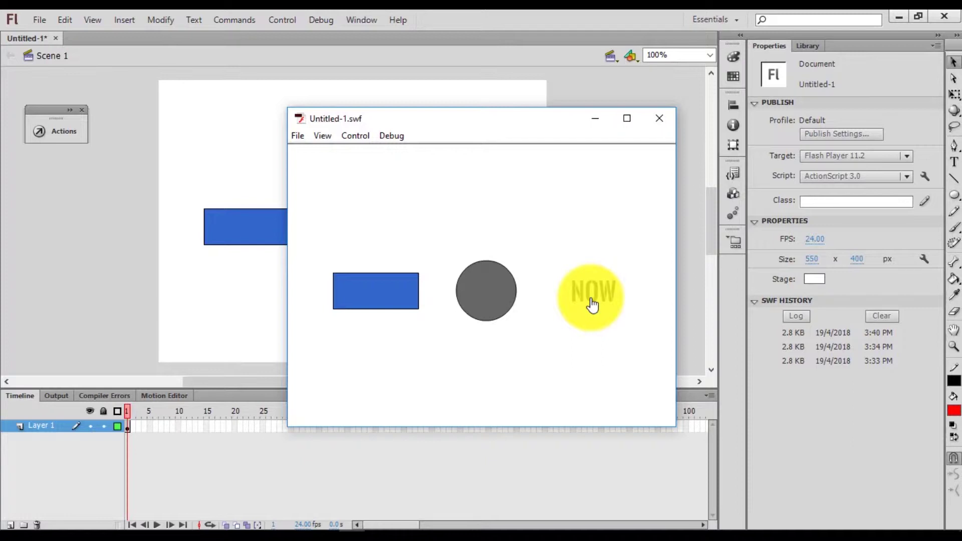
{"action": "left_click", "coordinate": [593, 304]}
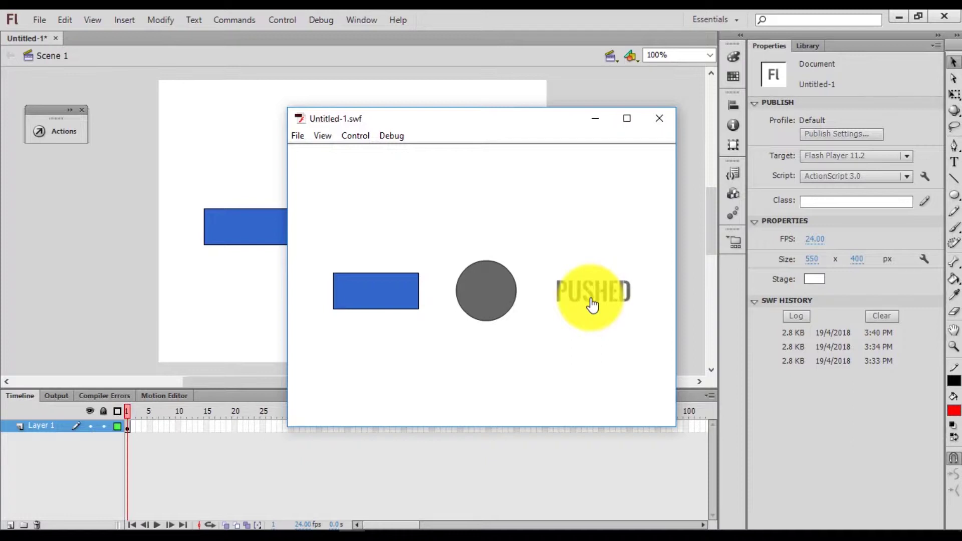
{"action": "left_click", "coordinate": [656, 118]}
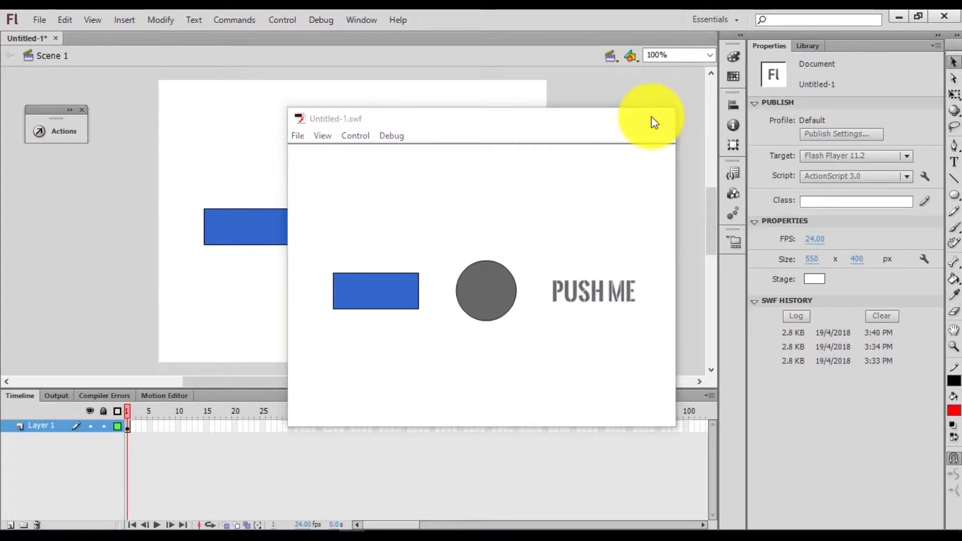
Step: Create a new ActionScript 3.0 document of 550 x 400 px at 24 fps
{"action": "left_click", "coordinate": [42, 22]}
{"action": "left_click", "coordinate": [44, 35]}
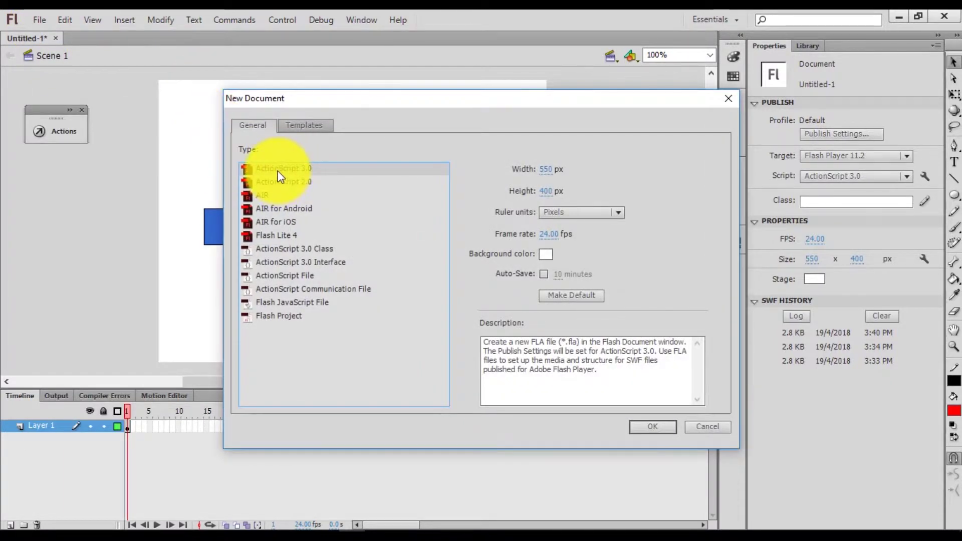
{"action": "left_click", "coordinate": [650, 427]}
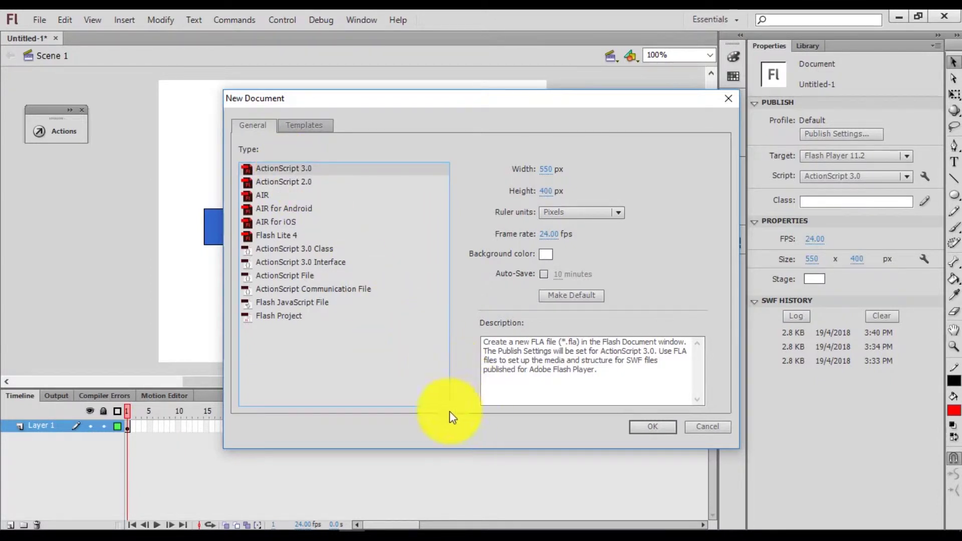
{"action": "left_click", "coordinate": [636, 428]}
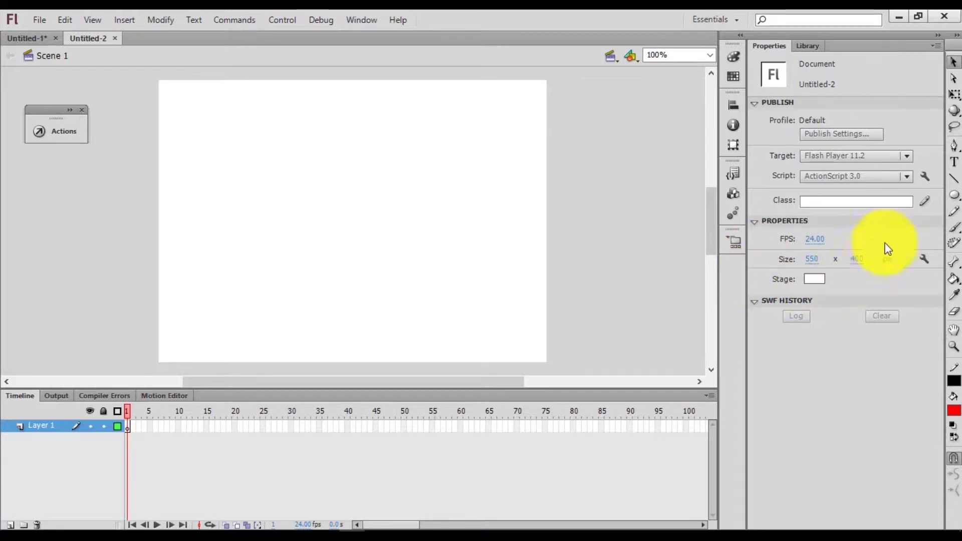
Step: Draw a blue-filled, black-outlined rectangle about 123 x 56 px on the left part of the stage, just above mid-height
{"action": "left_click", "coordinate": [955, 198]}
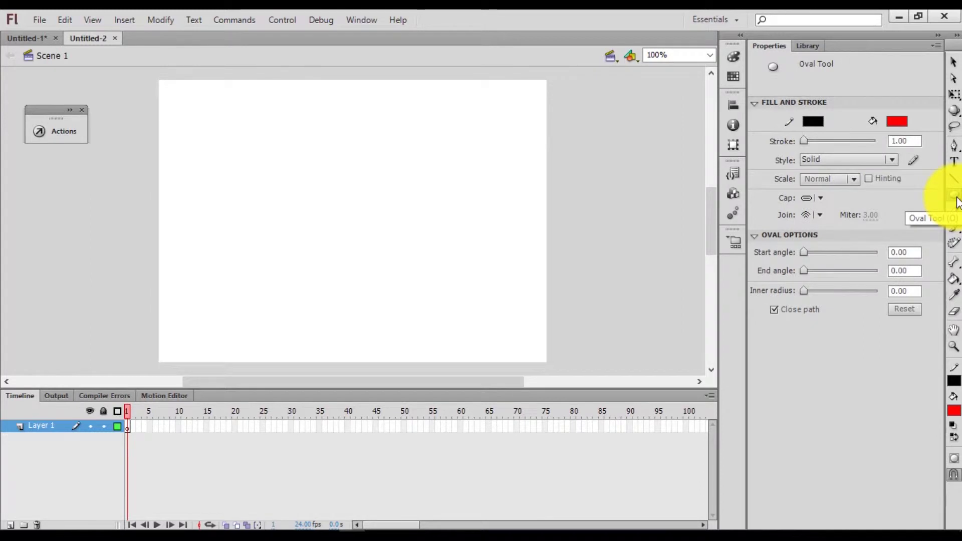
{"action": "left_click", "coordinate": [955, 199]}
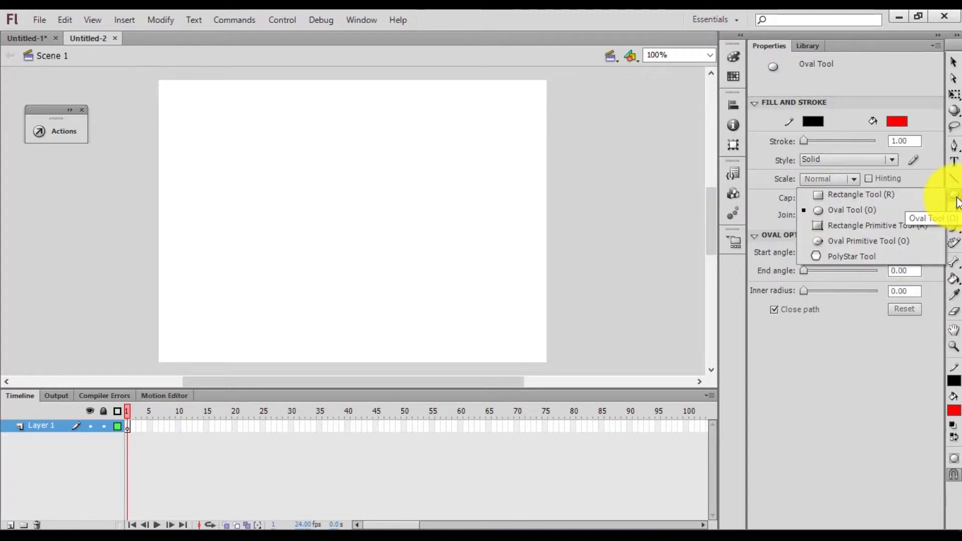
{"action": "left_click", "coordinate": [920, 200]}
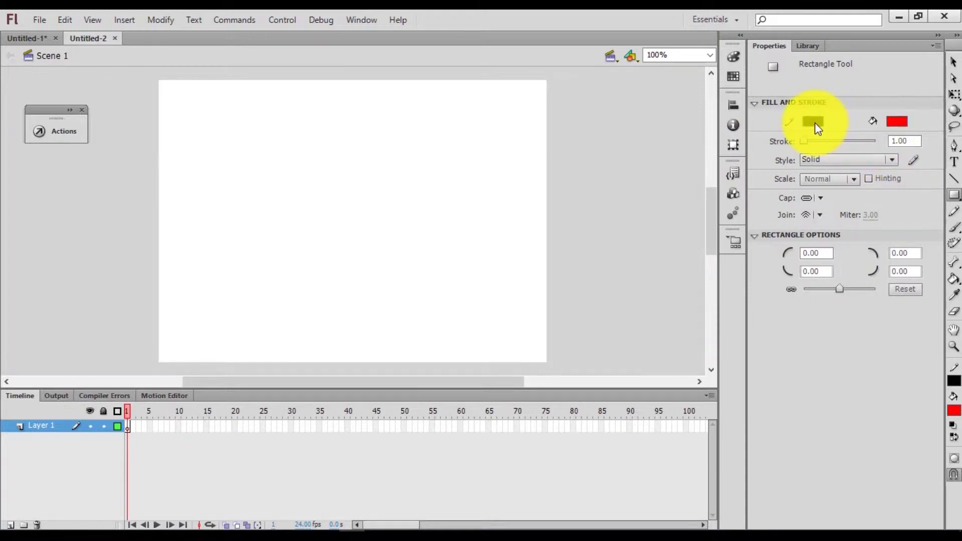
{"action": "left_click", "coordinate": [896, 121]}
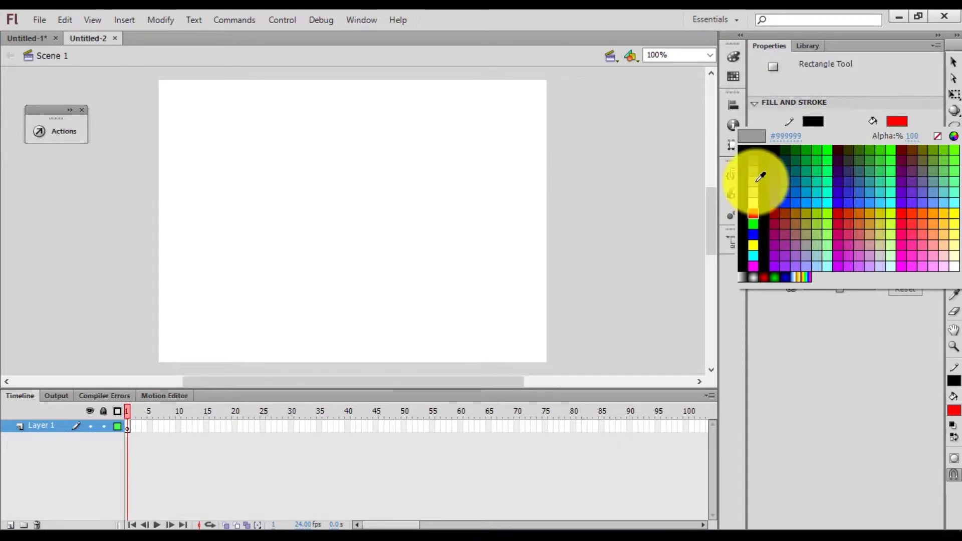
{"action": "left_click", "coordinate": [753, 235]}
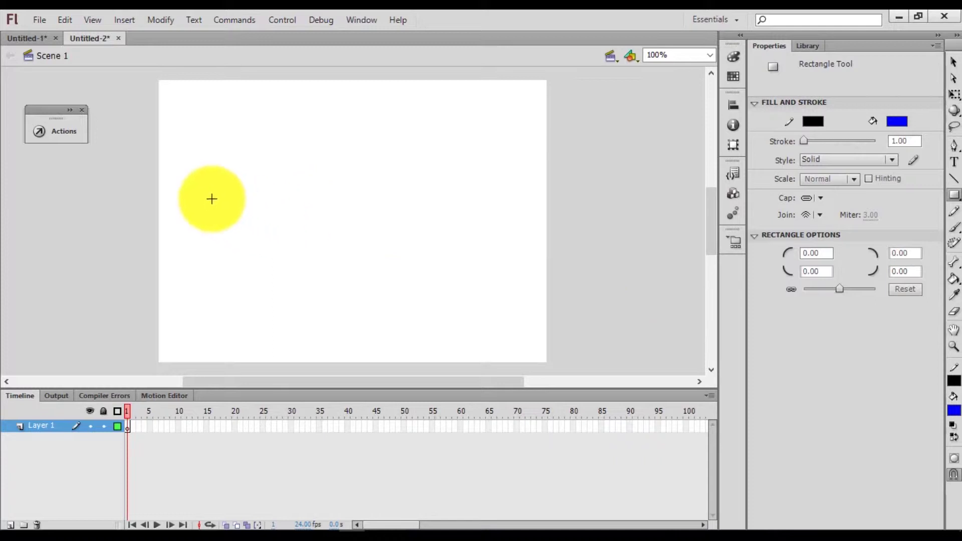
{"action": "left_click_drag", "start_coordinate": [204, 180], "coordinate": [291, 219]}
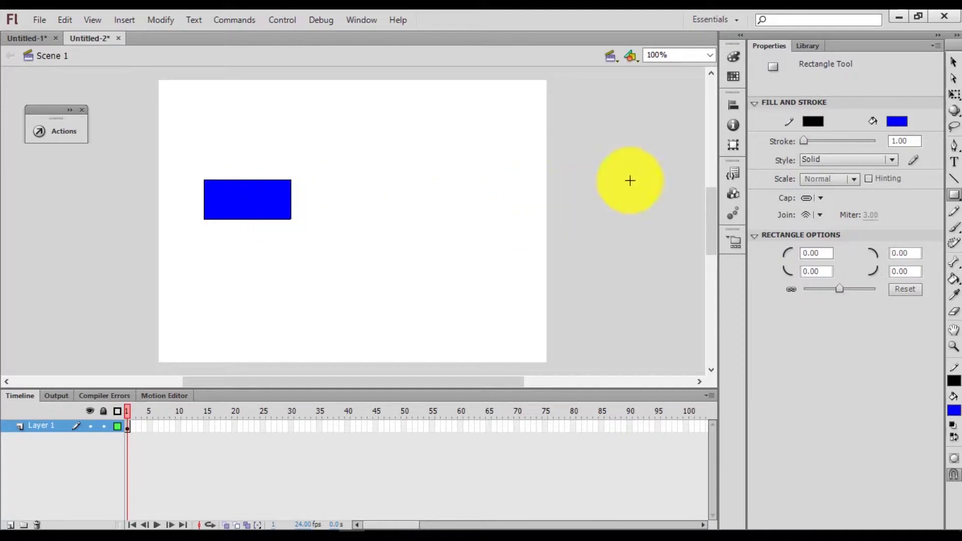
Step: Select the rectangle's fill together with its outline and convert it to a Button symbol named btn_rect
{"action": "left_click", "coordinate": [954, 62]}
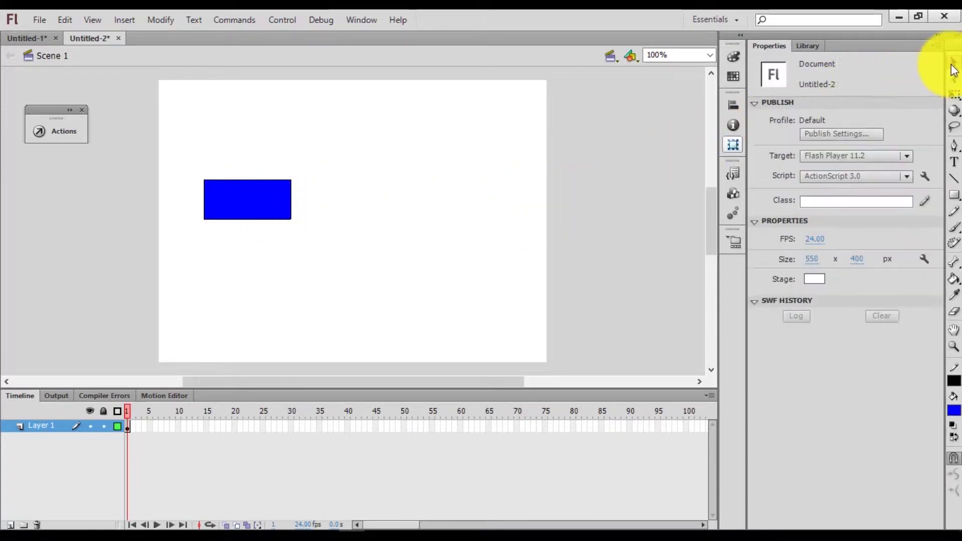
{"action": "left_click", "coordinate": [232, 207]}
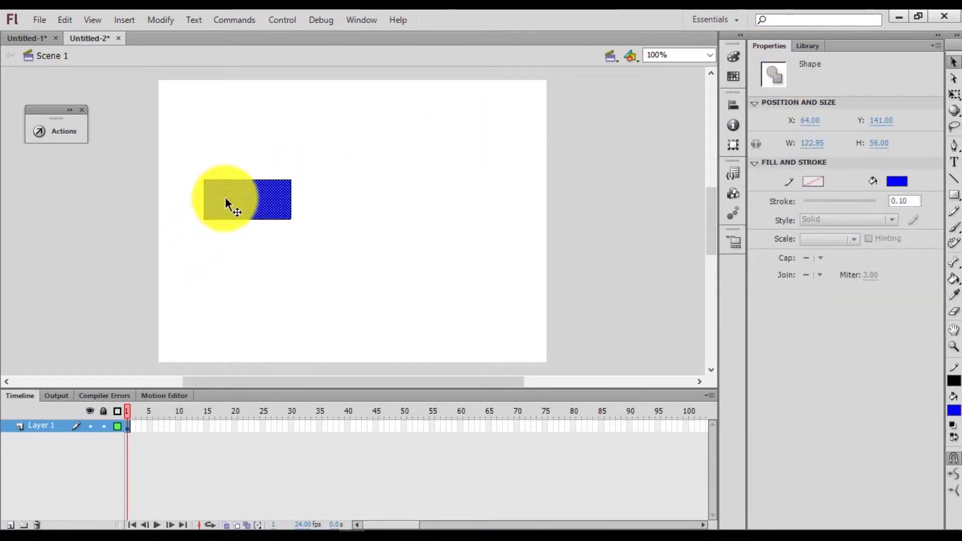
{"action": "double_click", "coordinate": [226, 199]}
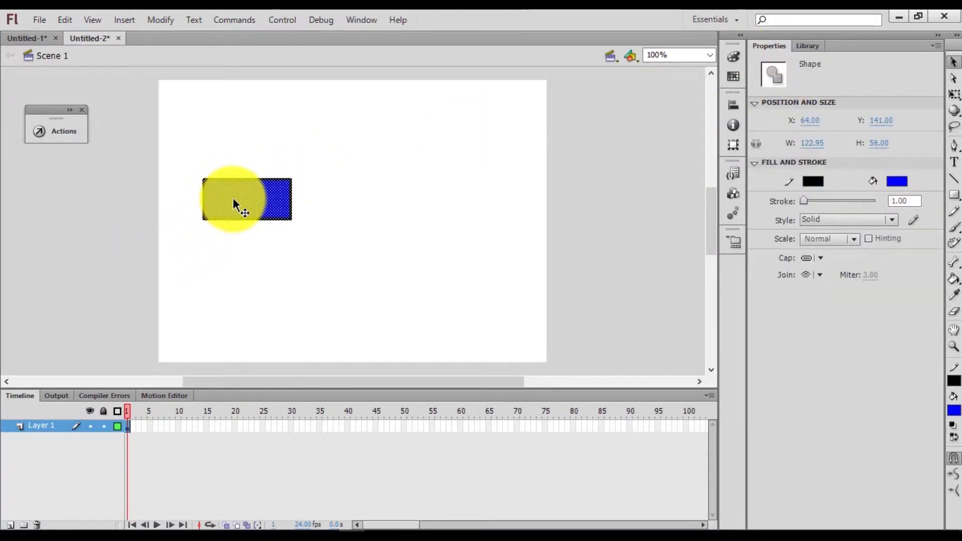
{"action": "left_click", "coordinate": [339, 197]}
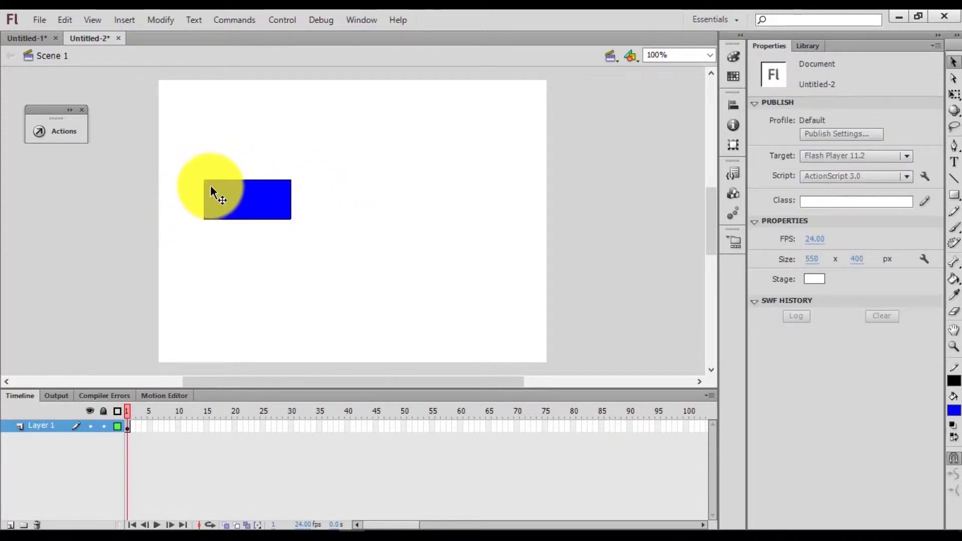
{"action": "left_click", "coordinate": [259, 197]}
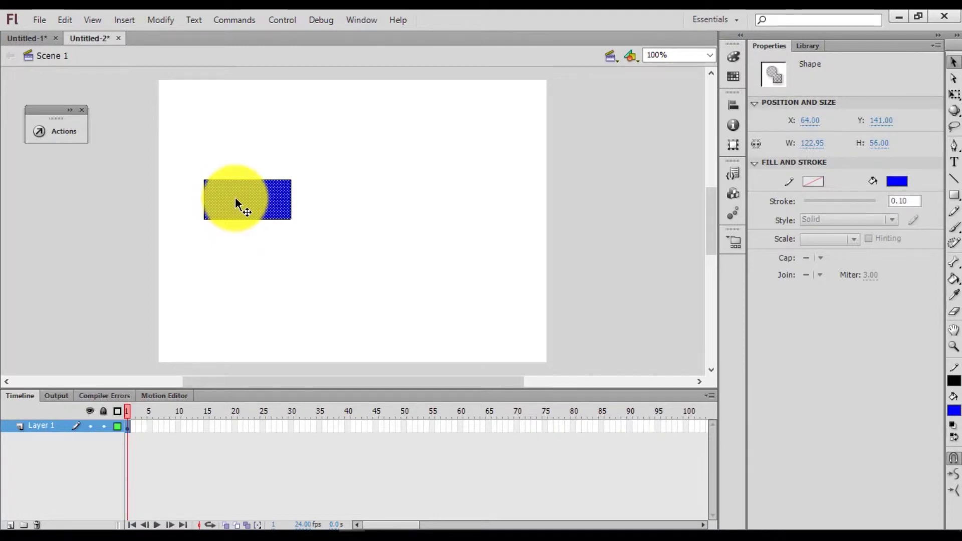
{"action": "double_click", "coordinate": [235, 199]}
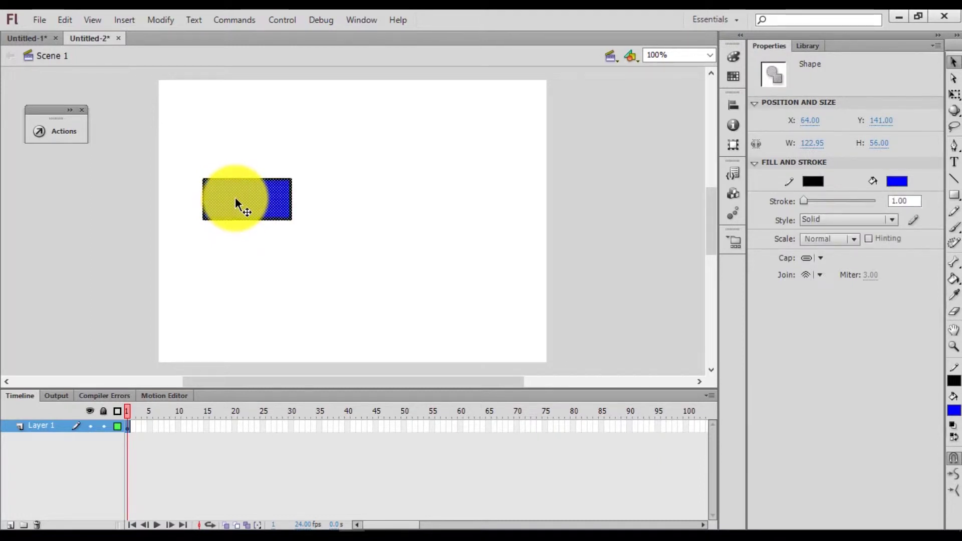
{"action": "right_click", "coordinate": [236, 199]}
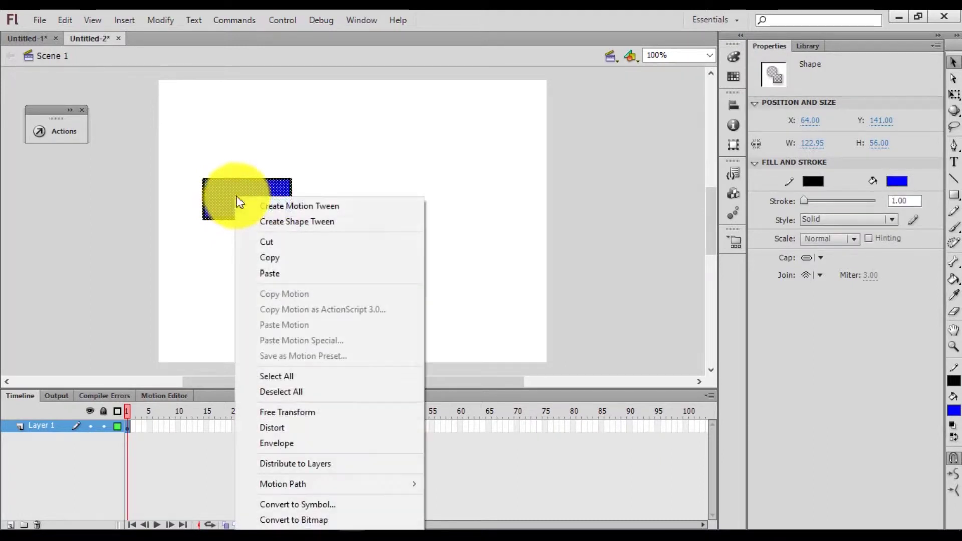
{"action": "left_click", "coordinate": [284, 504]}
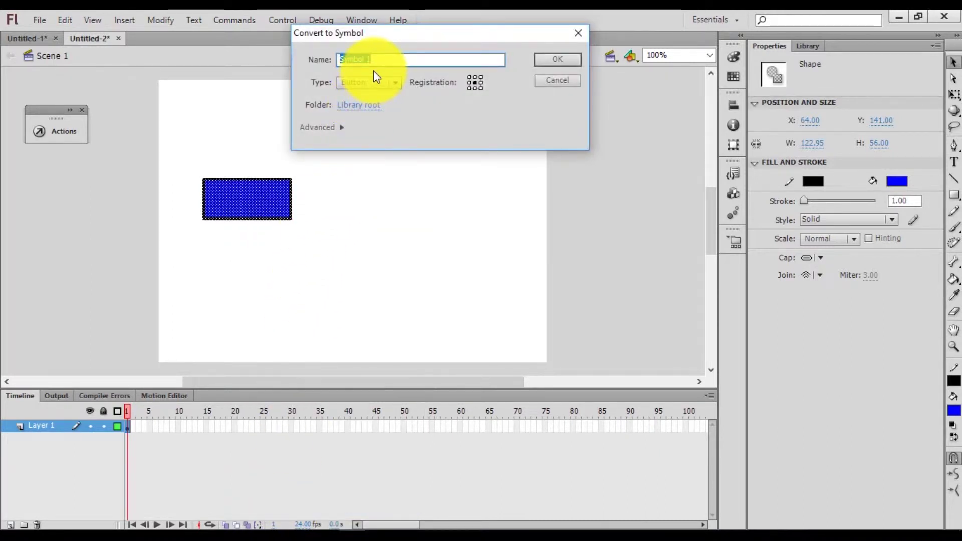
{"action": "type", "text": "b"}
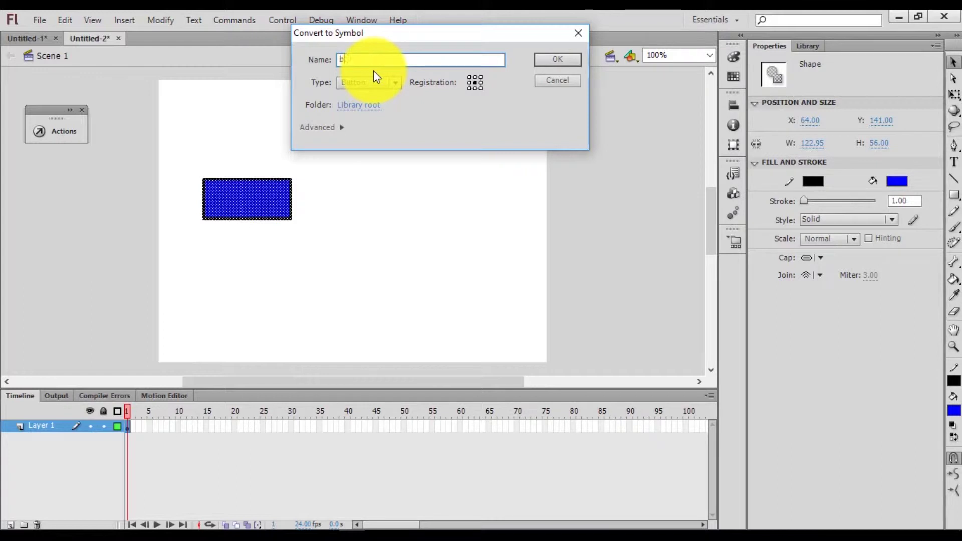
{"action": "type", "text": "tn_ra"}
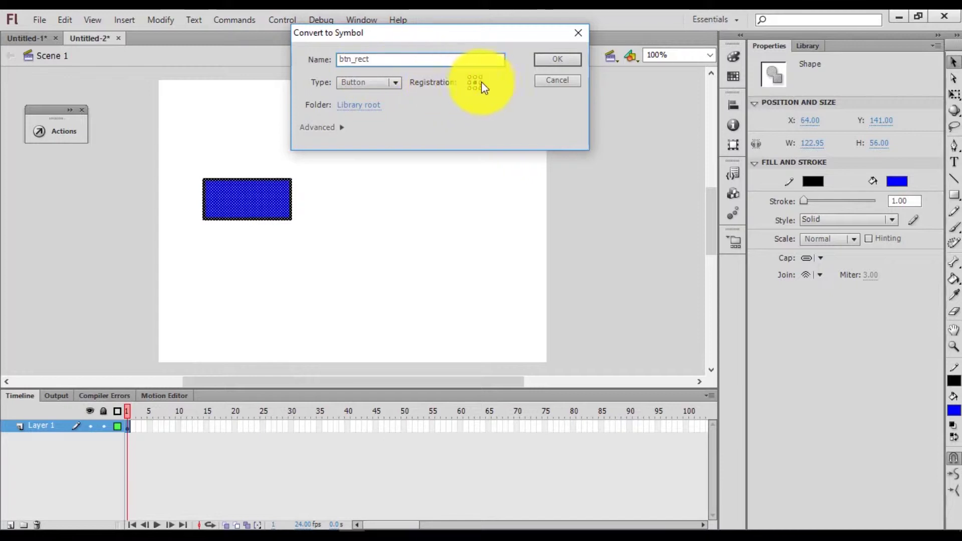
{"action": "left_click", "coordinate": [543, 62]}
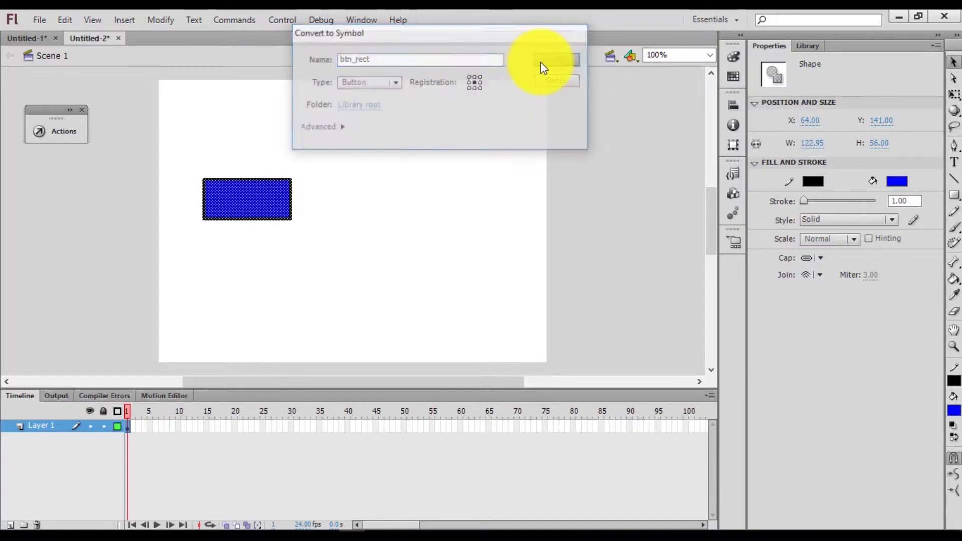
Step: Check the rectangle button's instance properties and library entry, and open the btn_rect symbol for editing
{"action": "left_click", "coordinate": [310, 170]}
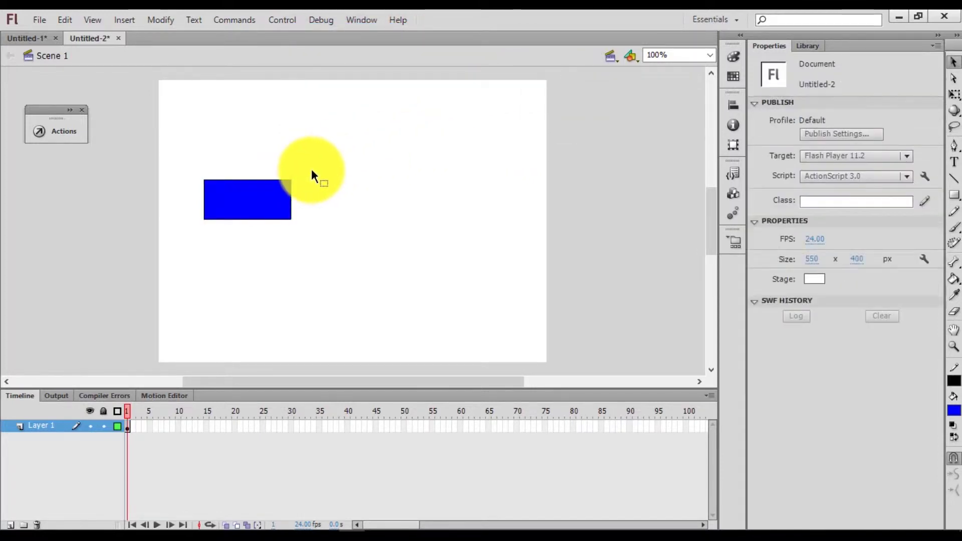
{"action": "left_click", "coordinate": [260, 192]}
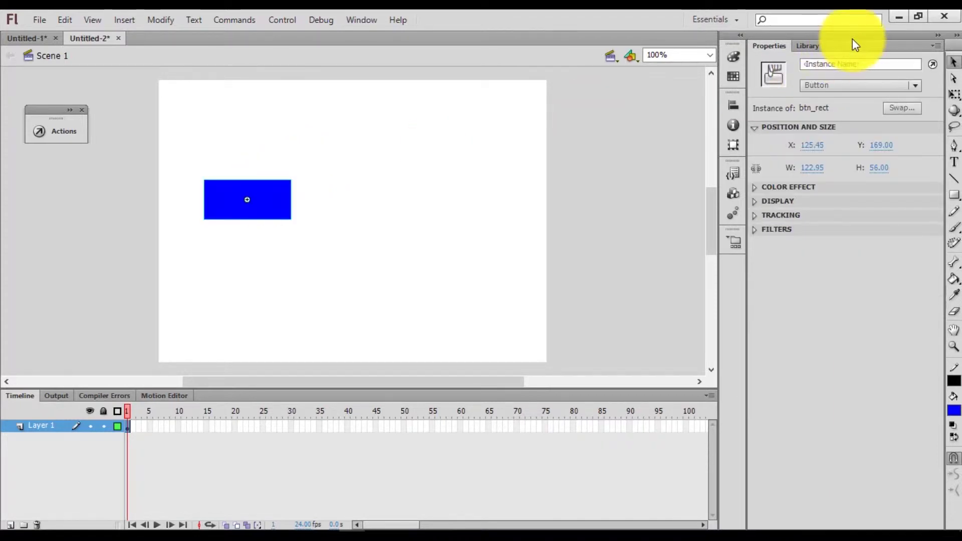
{"action": "left_click", "coordinate": [808, 46]}
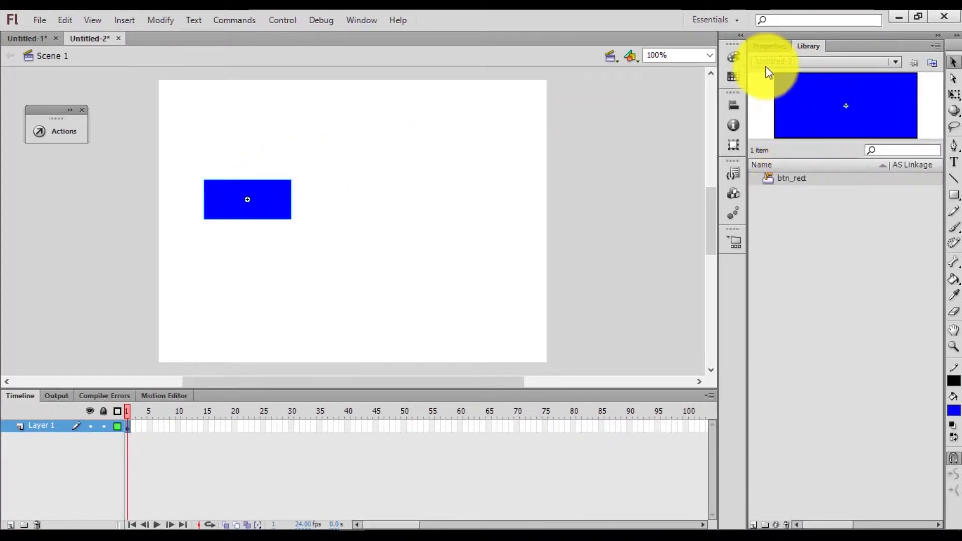
{"action": "left_click", "coordinate": [768, 46]}
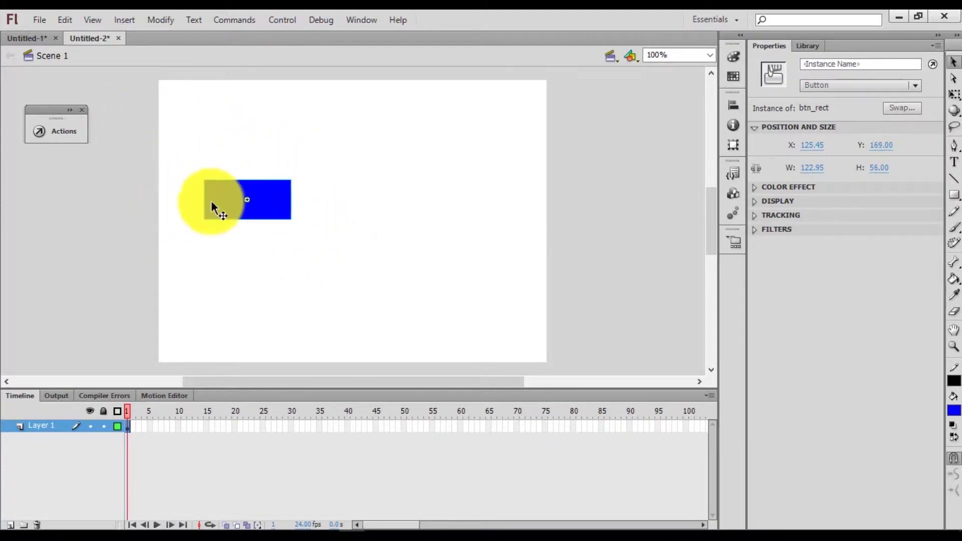
{"action": "double_click", "coordinate": [273, 194]}
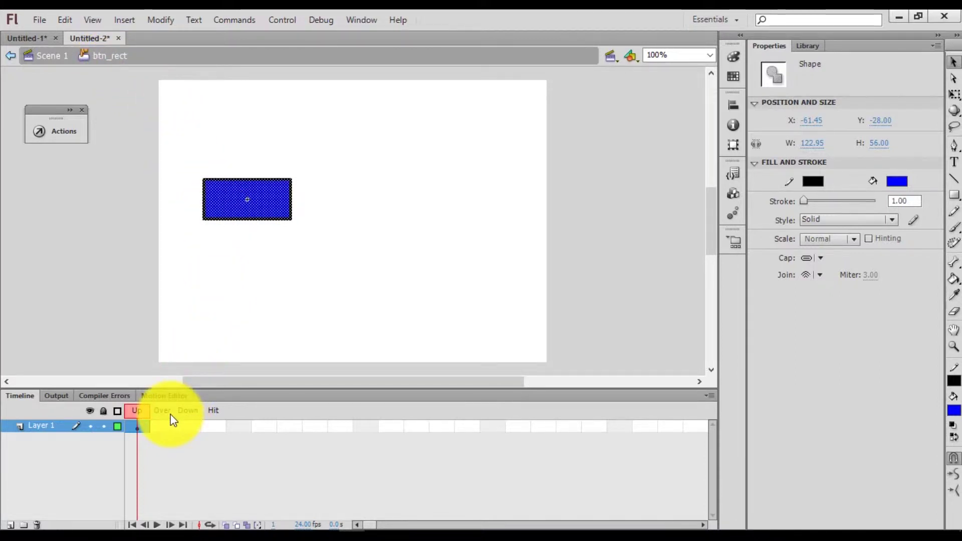
Step: Look through the Up, Over, Down and Hit frames of the btn_rect symbol
{"action": "left_click", "coordinate": [146, 412]}
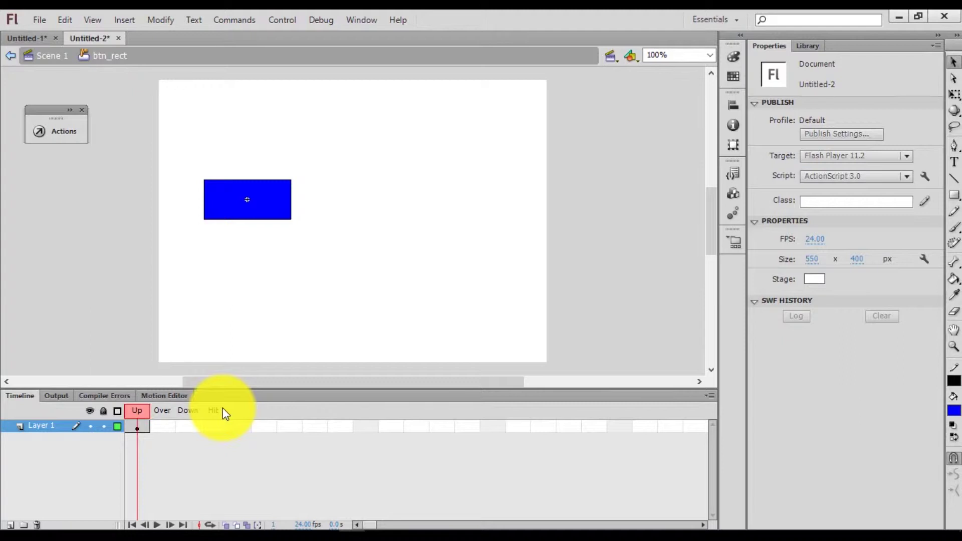
{"action": "left_click", "coordinate": [143, 424]}
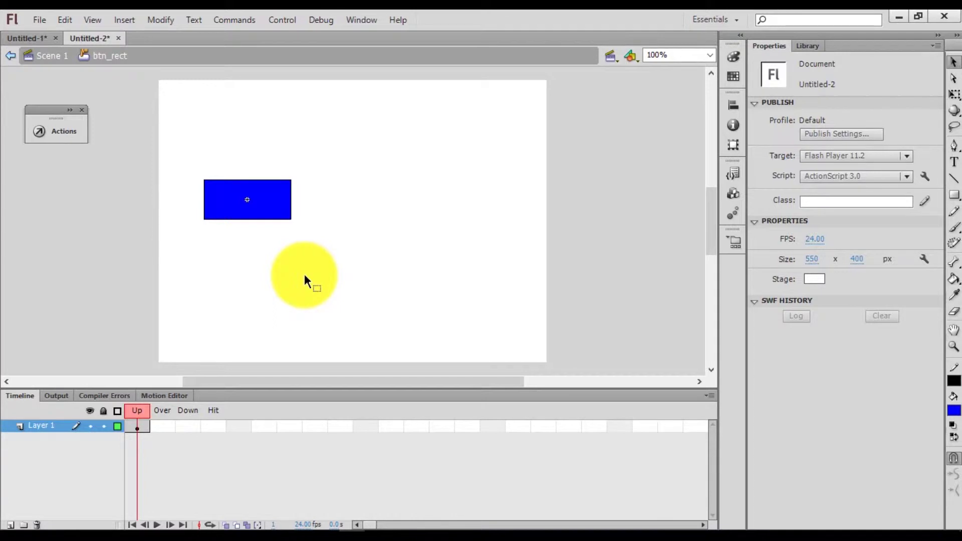
{"action": "left_click", "coordinate": [157, 421]}
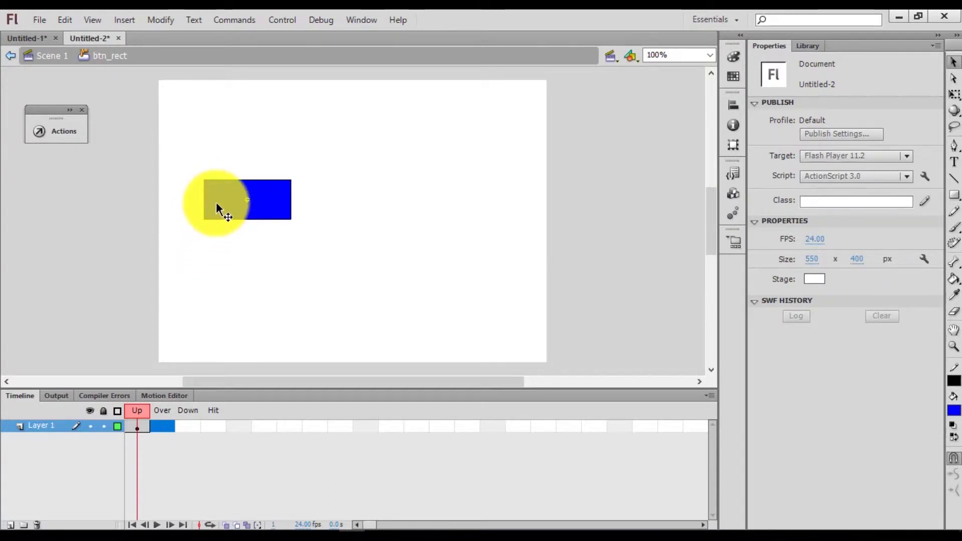
{"action": "left_click", "coordinate": [192, 423]}
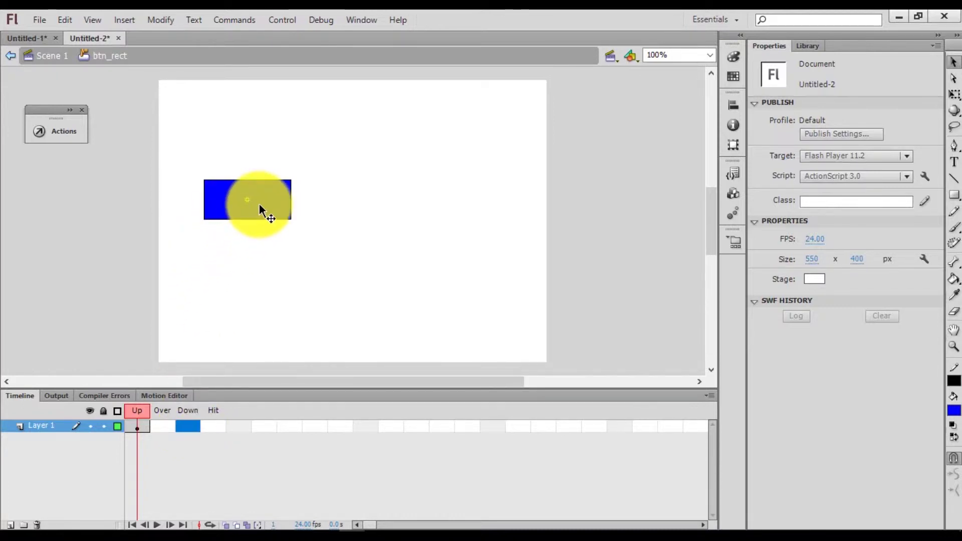
{"action": "left_click", "coordinate": [212, 430]}
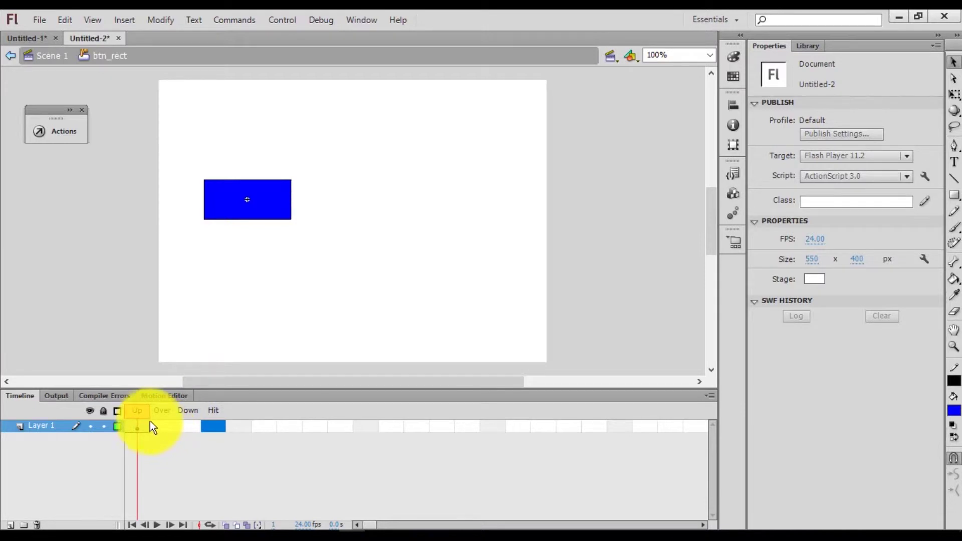
Step: Insert keyframes in the Over and Down frames of btn_rect and go back to the Up frame
{"action": "mouse_move", "coordinate": [179, 424]}
{"action": "left_mouse_down"}
{"action": "mouse_move", "coordinate": [164, 424]}
{"action": "mouse_move", "coordinate": [214, 240]}
{"action": "mouse_move", "coordinate": [202, 336]}
{"action": "mouse_move", "coordinate": [264, 191]}
{"action": "mouse_move", "coordinate": [221, 194]}
{"action": "mouse_move", "coordinate": [261, 210]}
{"action": "mouse_move", "coordinate": [165, 429]}
{"action": "left_mouse_up"}
{"action": "right_click", "coordinate": [164, 428]}
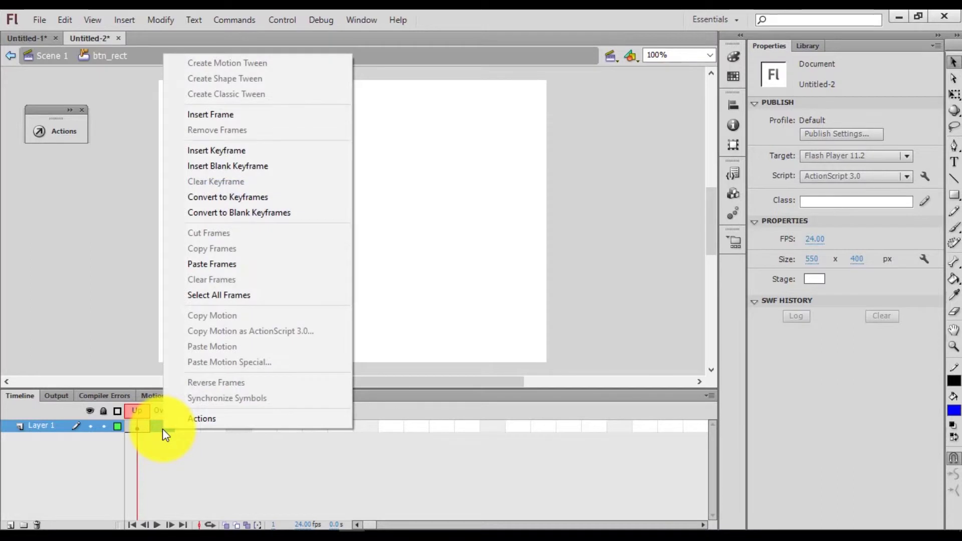
{"action": "left_click", "coordinate": [225, 152]}
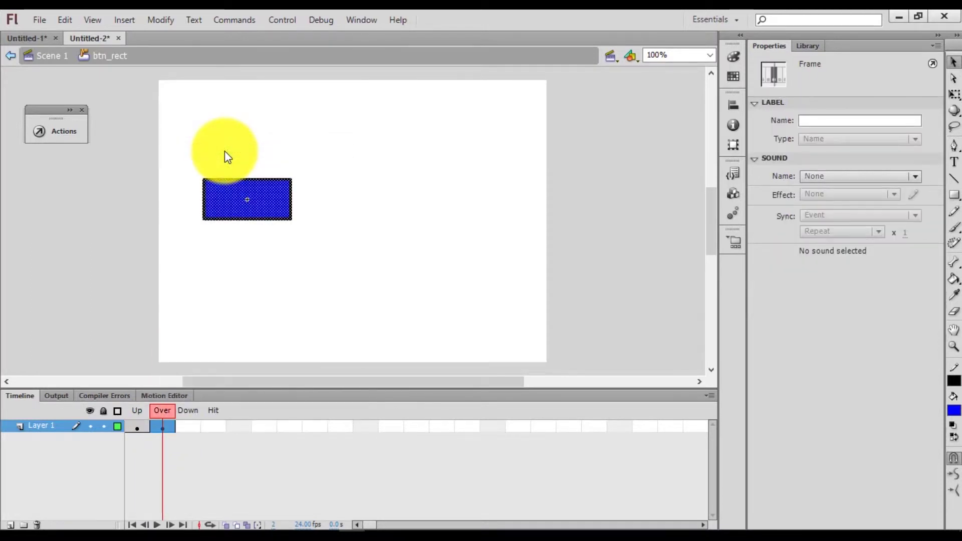
{"action": "left_click", "coordinate": [188, 431]}
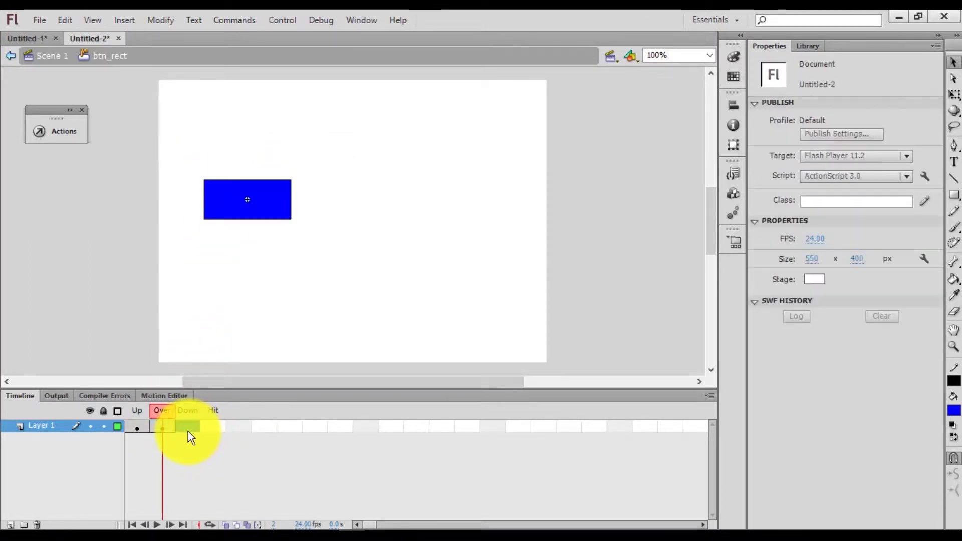
{"action": "right_click", "coordinate": [188, 427]}
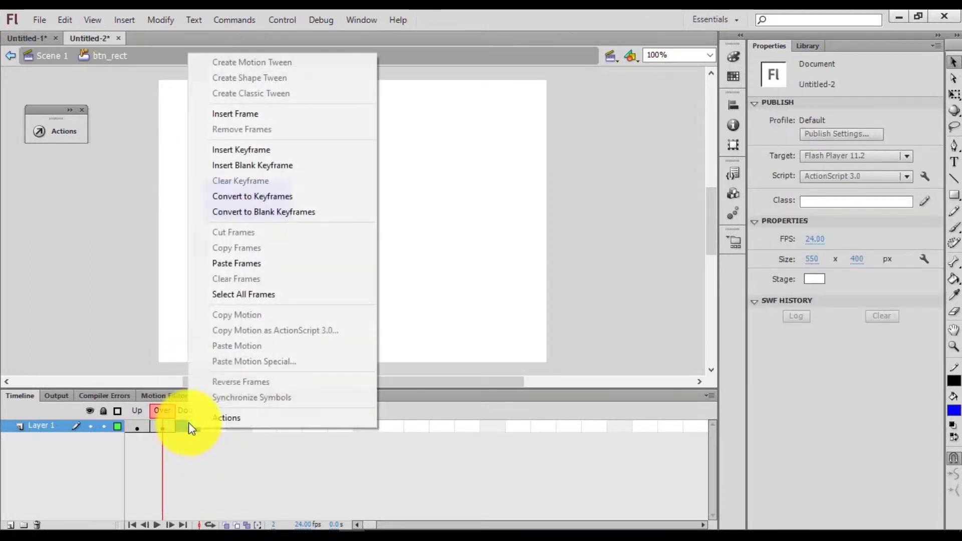
{"action": "left_click", "coordinate": [237, 151]}
{"action": "left_click_drag", "start_coordinate": [184, 414], "coordinate": [145, 410]}
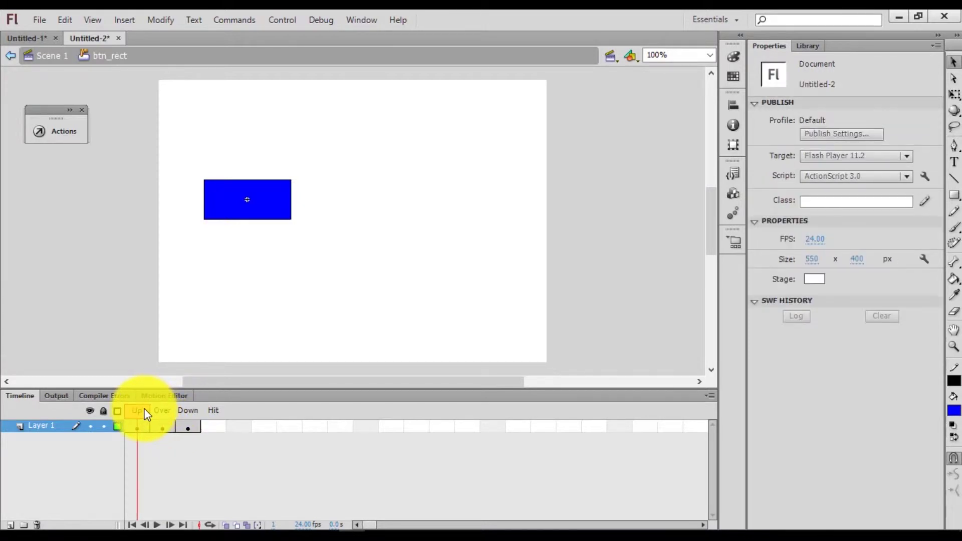
Step: Change the rectangle's fill in the Over frame to bright green
{"action": "left_click", "coordinate": [170, 411]}
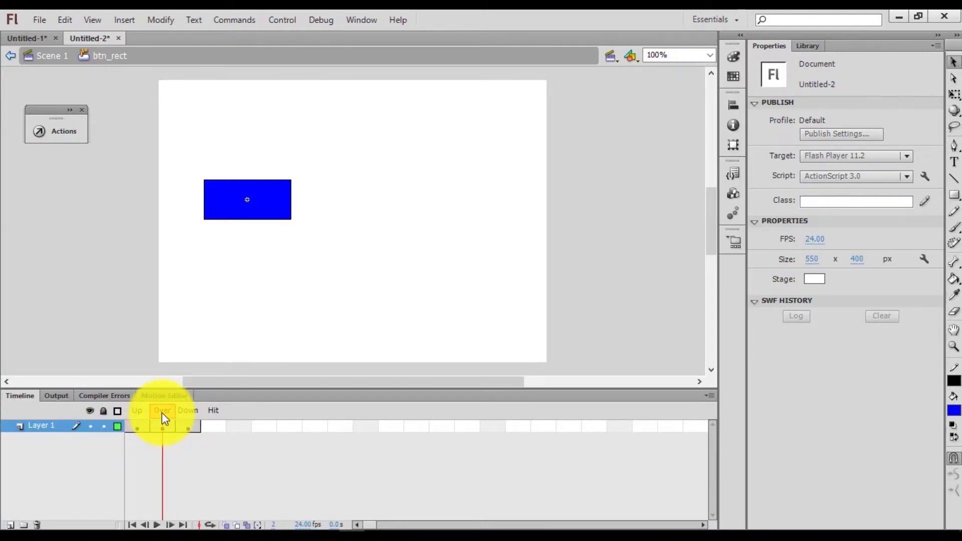
{"action": "left_click", "coordinate": [263, 195]}
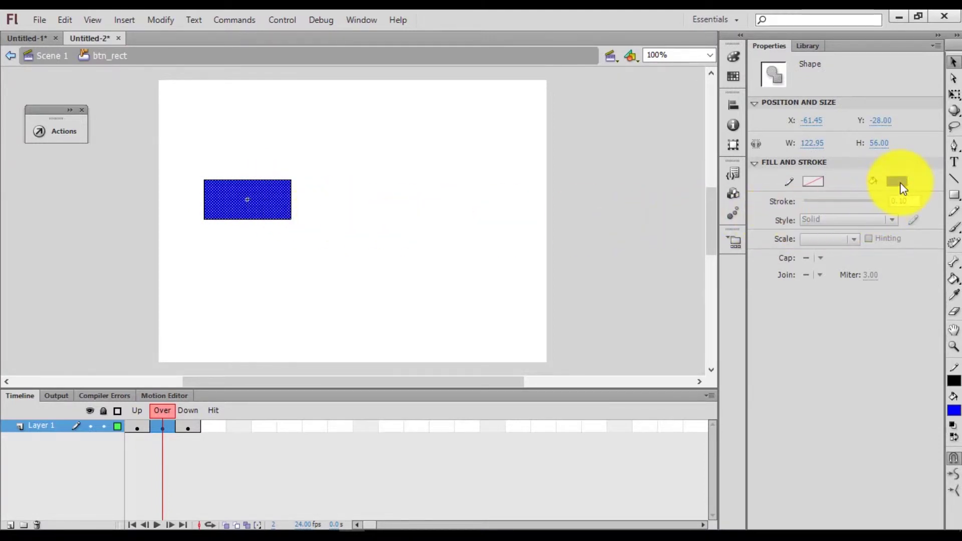
{"action": "left_click", "coordinate": [901, 183]}
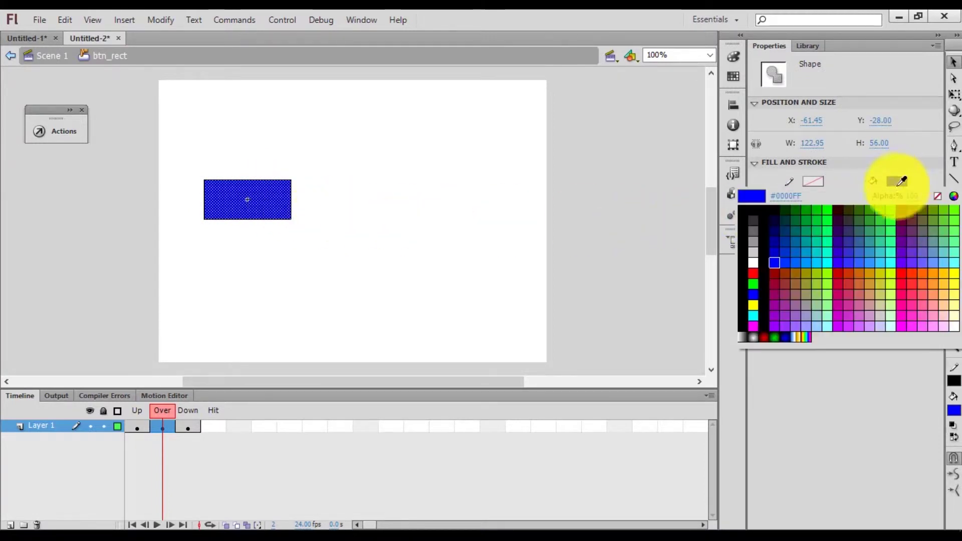
{"action": "left_click", "coordinate": [757, 282]}
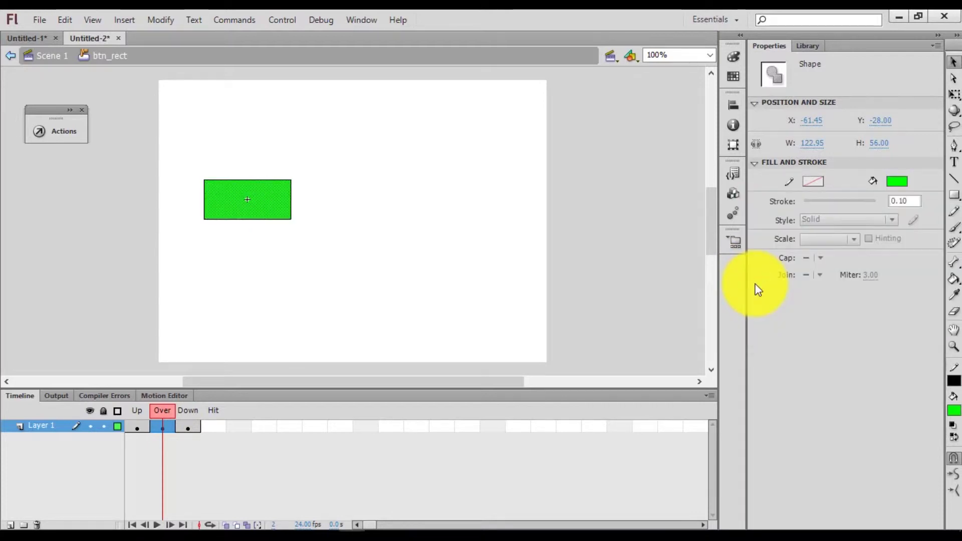
Step: Change the rectangle's fill in the Down frame to red
{"action": "left_click", "coordinate": [193, 415]}
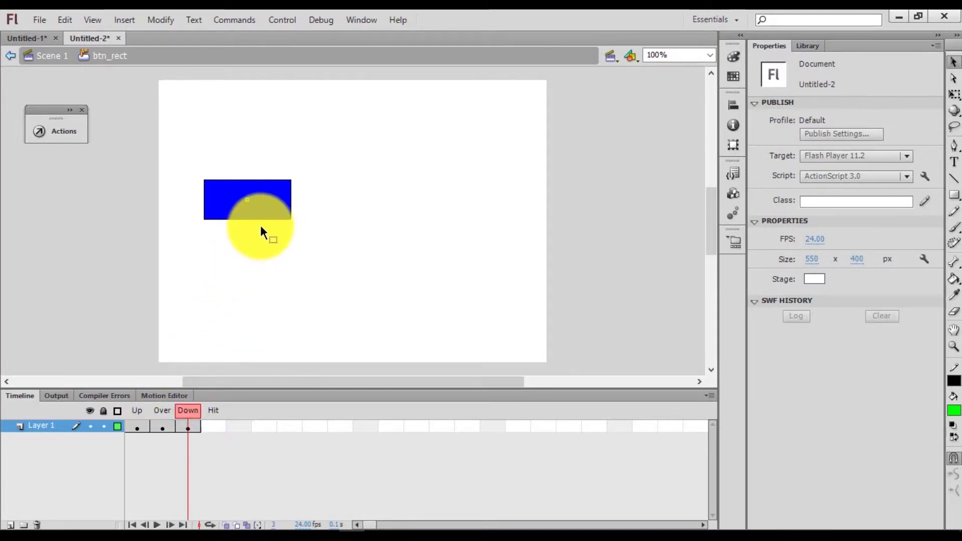
{"action": "left_click", "coordinate": [272, 208]}
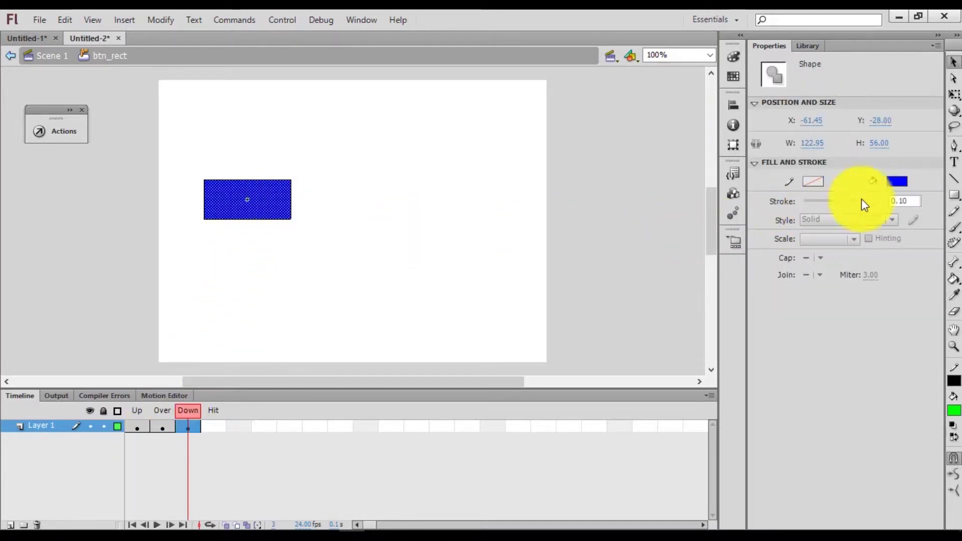
{"action": "left_click", "coordinate": [896, 183]}
{"action": "left_click", "coordinate": [751, 271]}
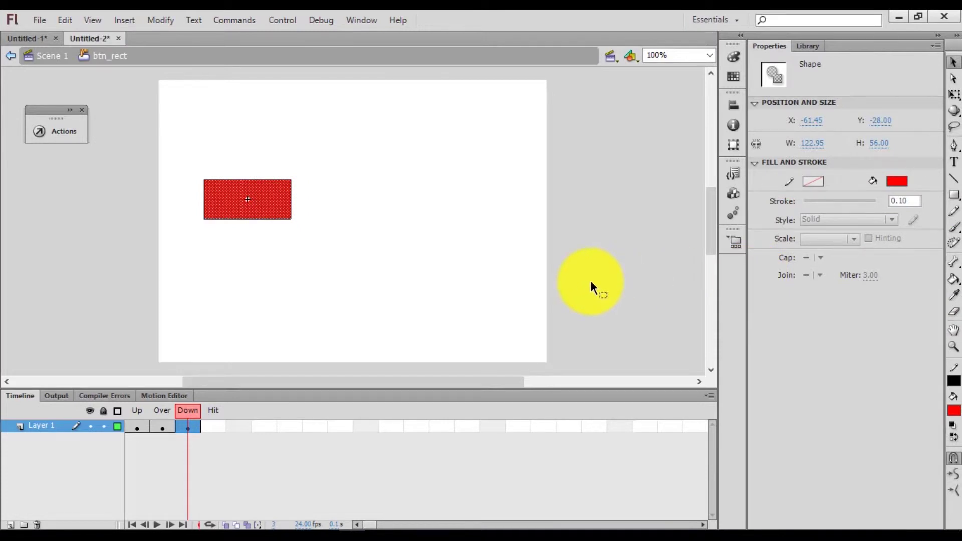
Step: Test the movie, try the rectangle button's Over and Down states, and close the preview
{"action": "left_click", "coordinate": [283, 20]}
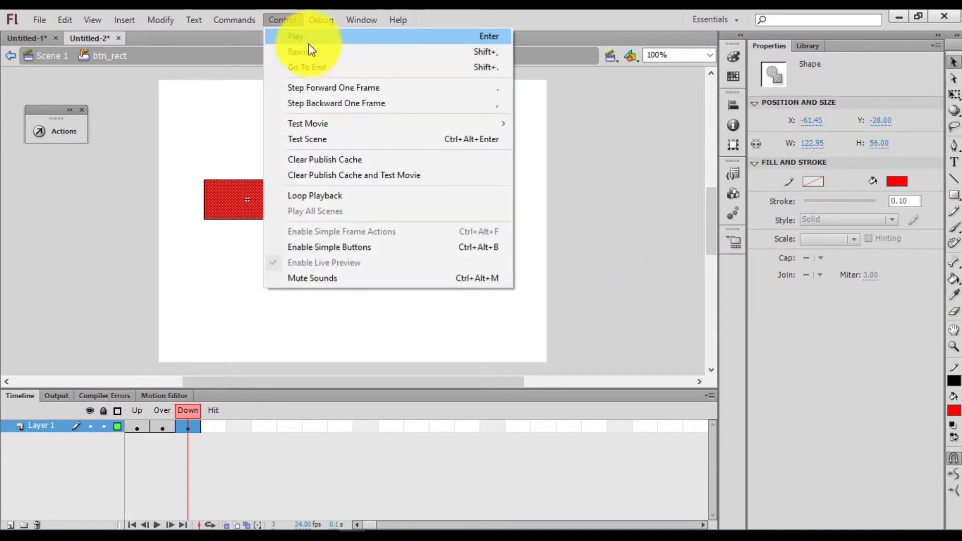
{"action": "mouse_move", "coordinate": [448, 125]}
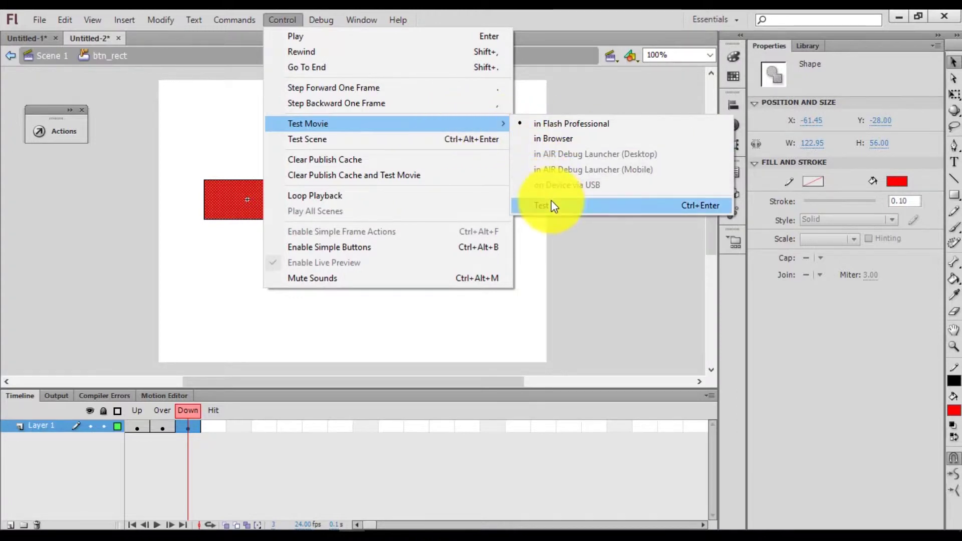
{"action": "left_click", "coordinate": [554, 207]}
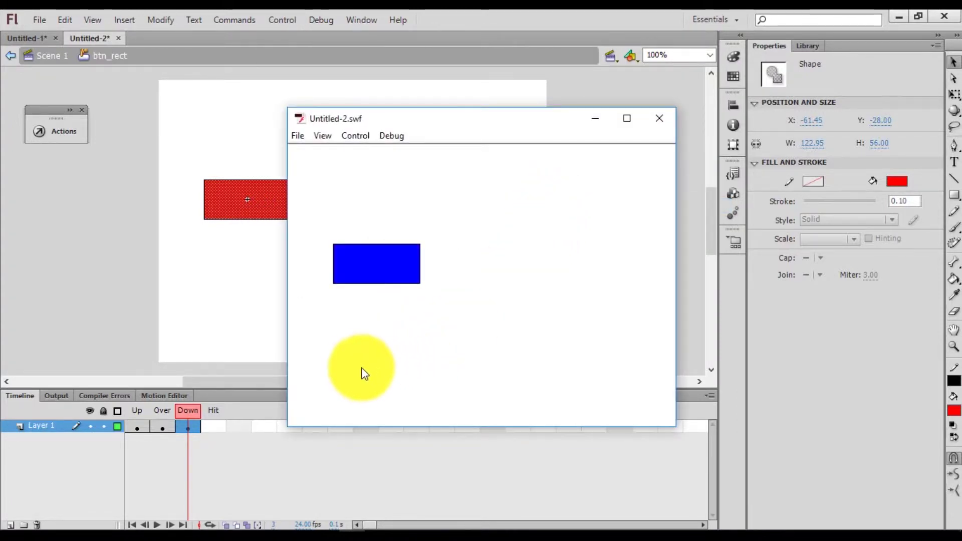
{"action": "left_click", "coordinate": [379, 272]}
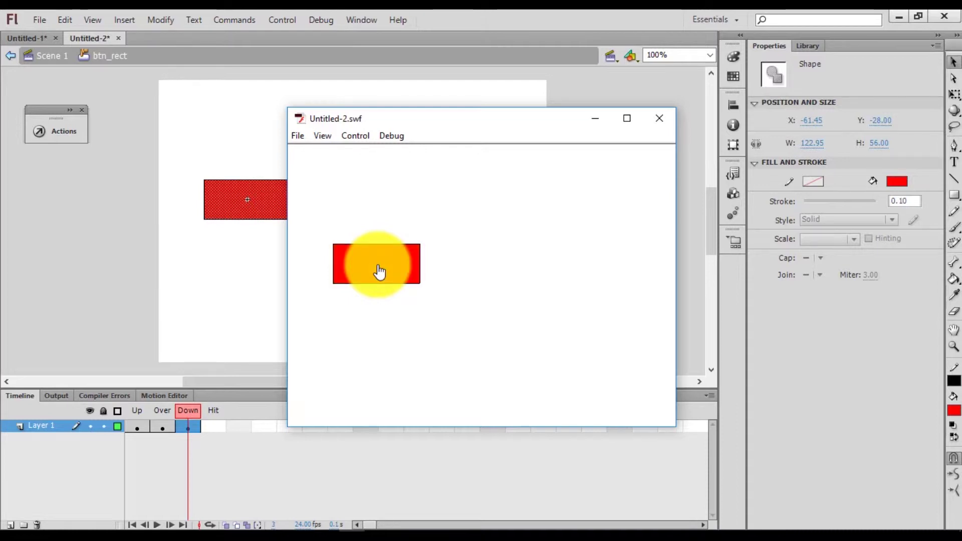
{"action": "left_click", "coordinate": [379, 271]}
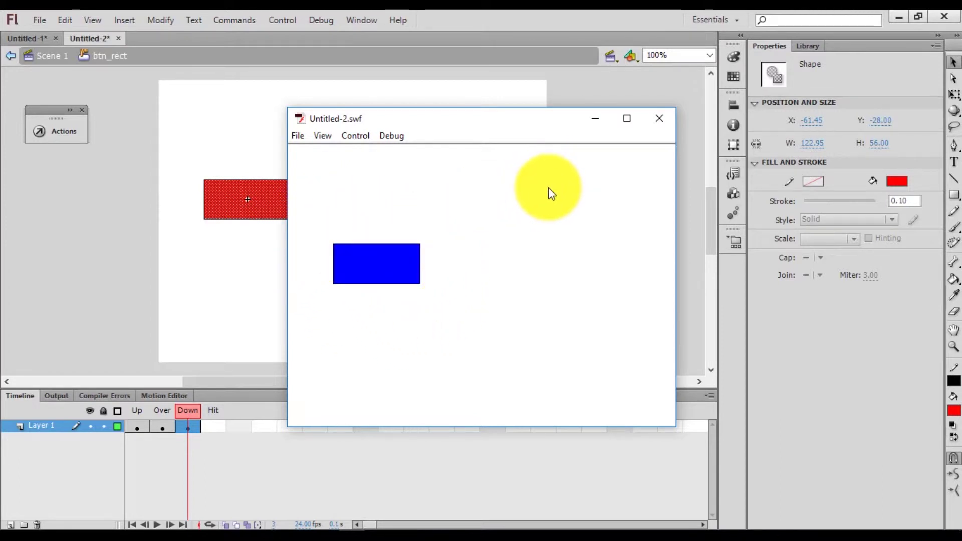
{"action": "left_click", "coordinate": [655, 121]}
Step: Return to Scene 1 and draw a dark grey rectangle without outline, about 147 x 57 px, to the right of the blue button
{"action": "double_click", "coordinate": [386, 251]}
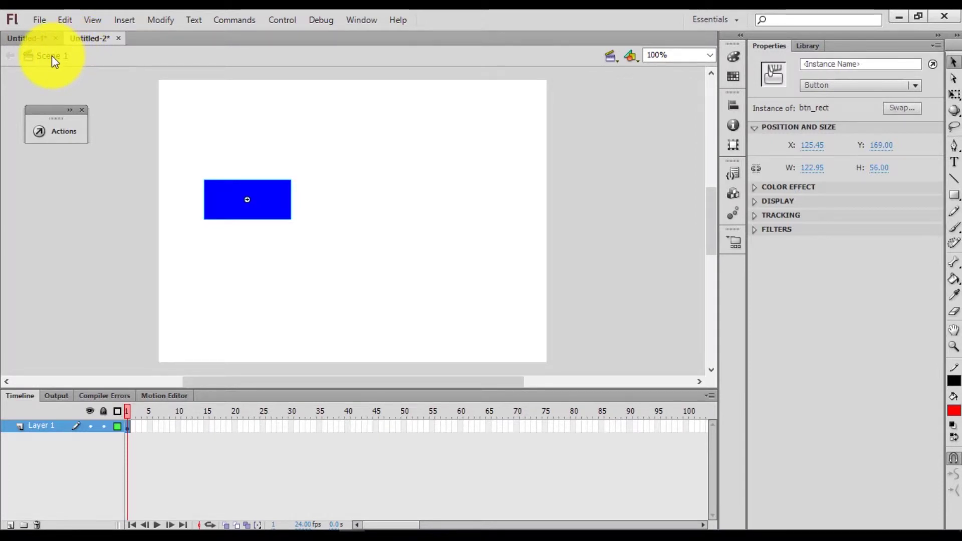
{"action": "left_click", "coordinate": [515, 216]}
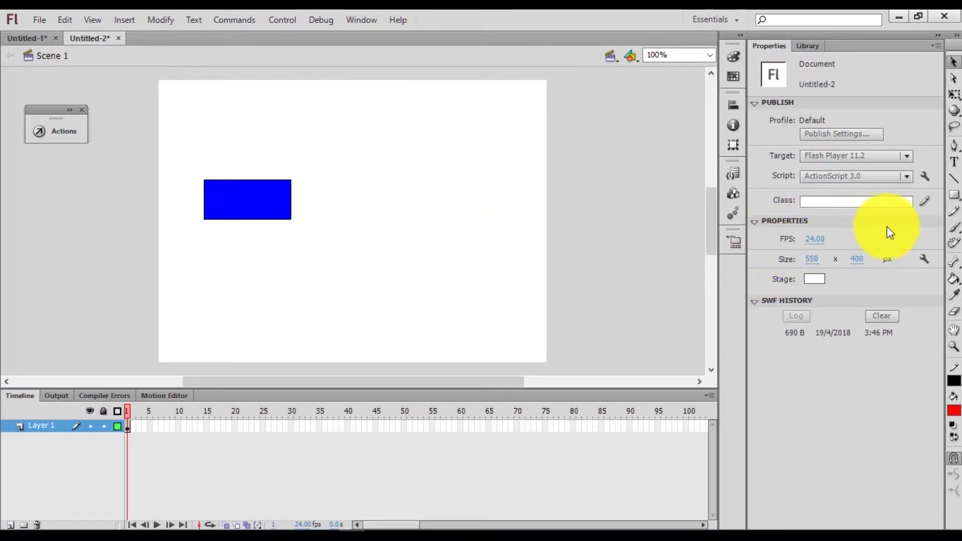
{"action": "left_click", "coordinate": [955, 196]}
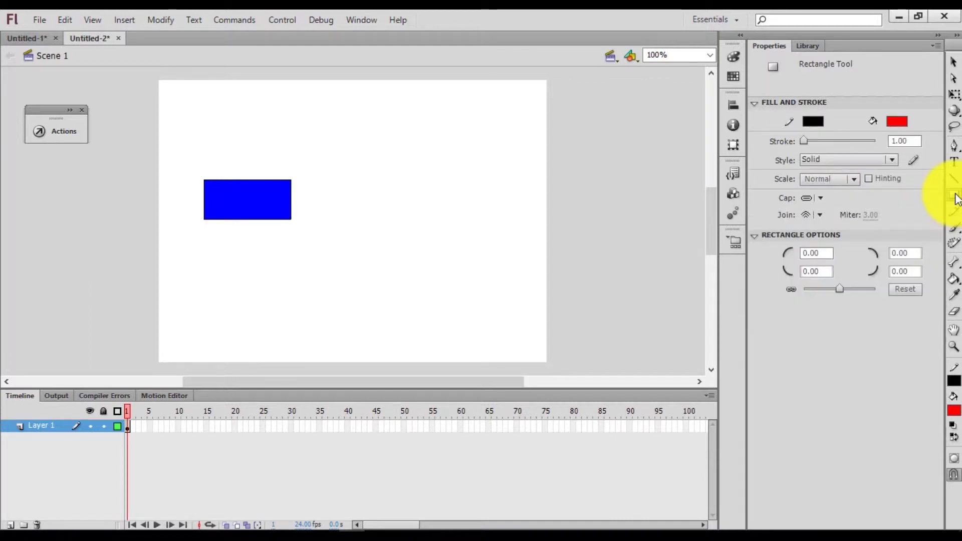
{"action": "left_click", "coordinate": [955, 198]}
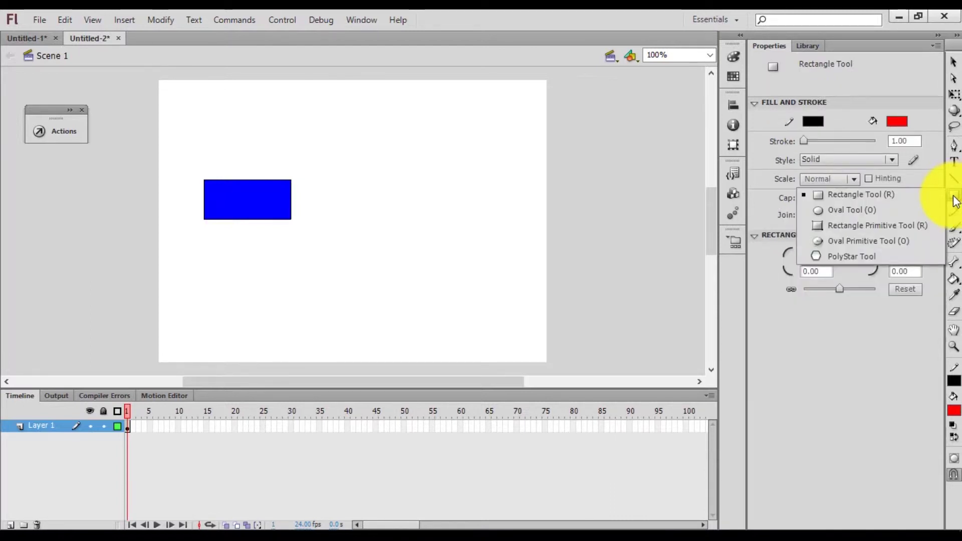
{"action": "left_click", "coordinate": [898, 199]}
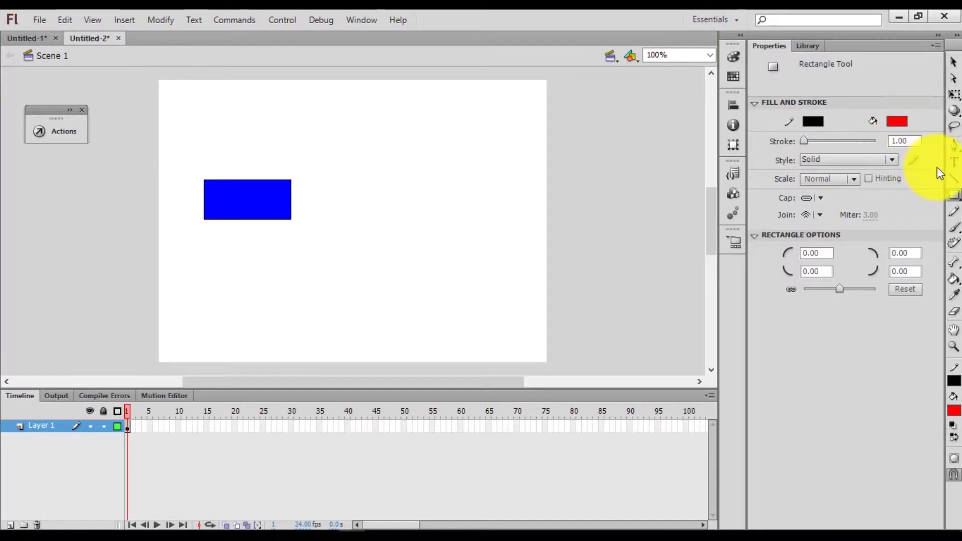
{"action": "left_click", "coordinate": [896, 122]}
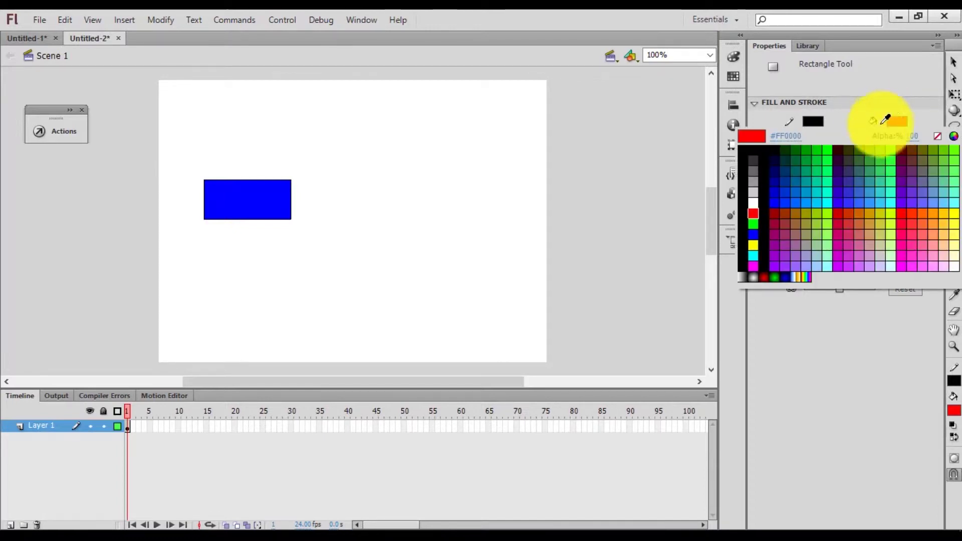
{"action": "left_click", "coordinate": [758, 165]}
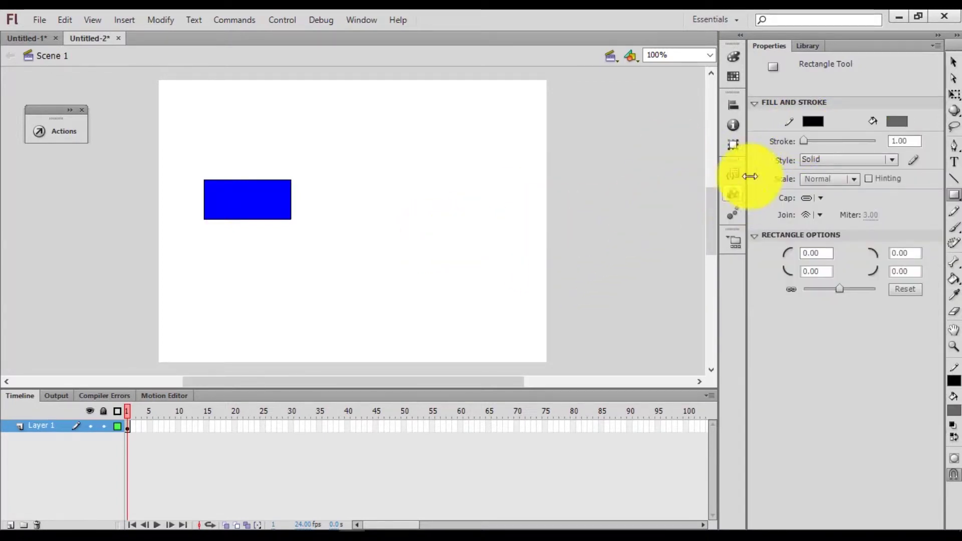
{"action": "left_click", "coordinate": [812, 122]}
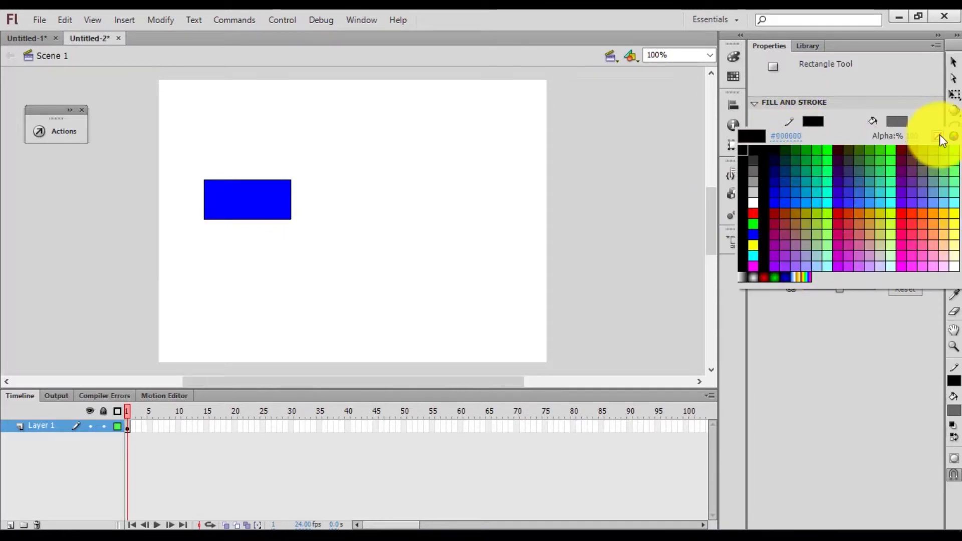
{"action": "left_click", "coordinate": [937, 136]}
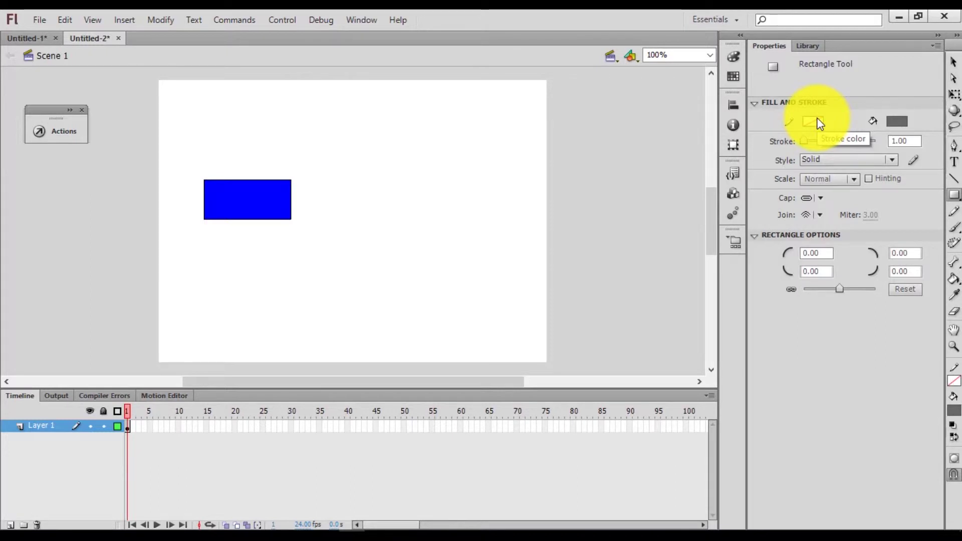
{"action": "left_click_drag", "start_coordinate": [323, 181], "coordinate": [426, 221]}
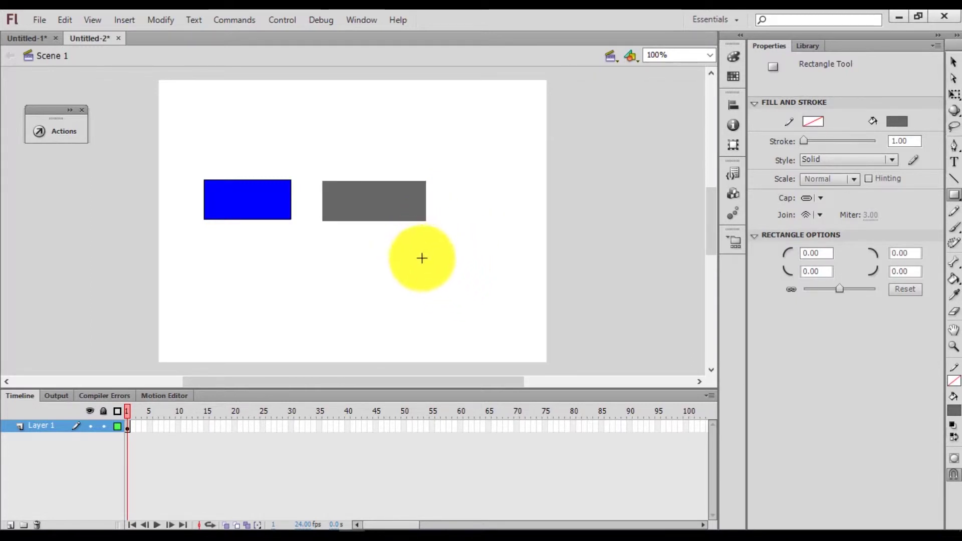
Step: Convert the grey rectangle into a centre-registered button symbol named btn_animate and move it about 5 px to the left
{"action": "left_click", "coordinate": [954, 65]}
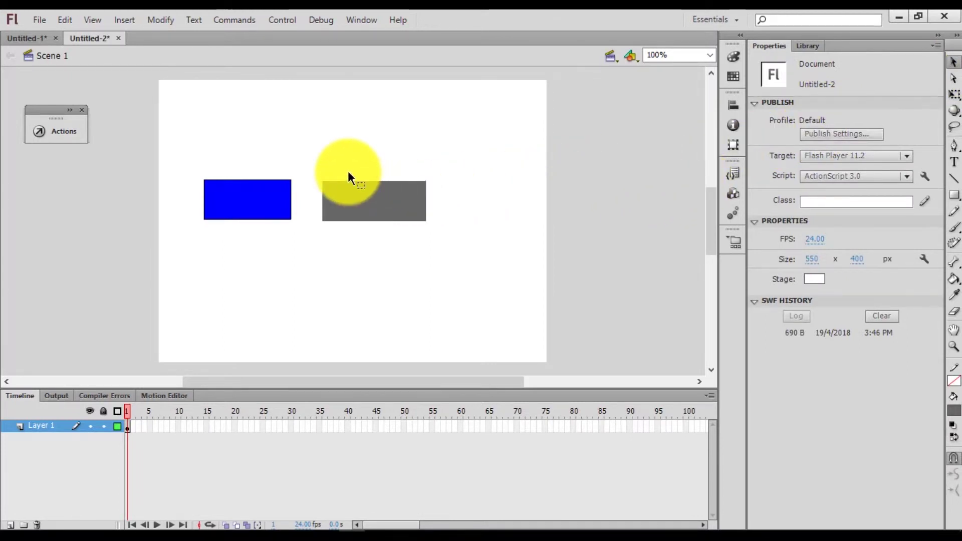
{"action": "left_click", "coordinate": [357, 191]}
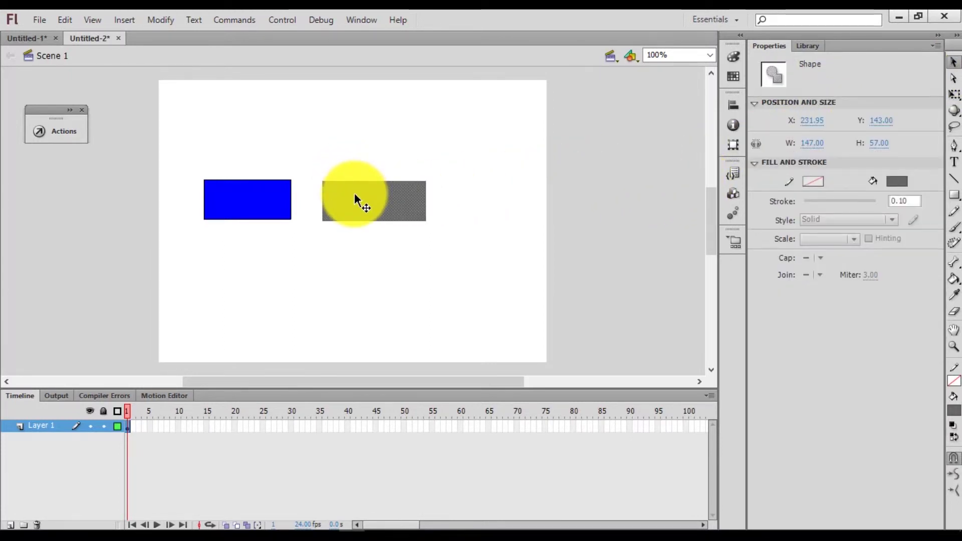
{"action": "right_click", "coordinate": [354, 193]}
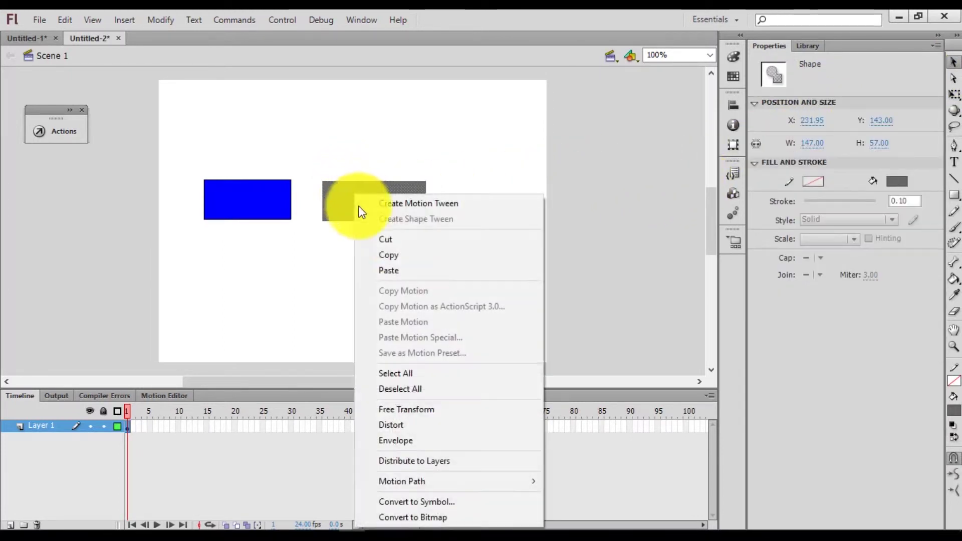
{"action": "left_click", "coordinate": [427, 499]}
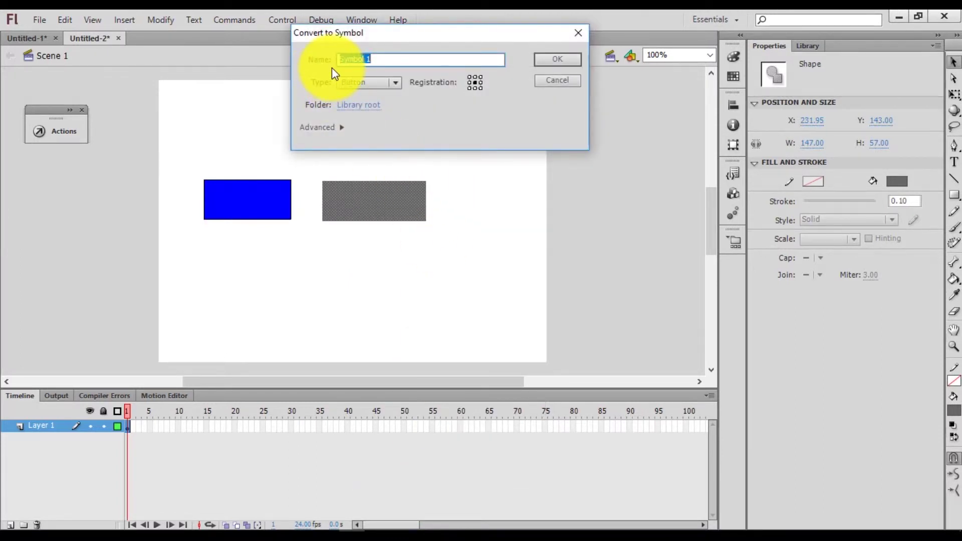
{"action": "type", "text": "bb"}
{"action": "type", "text": "n_"}
{"action": "type", "text": "animate"}
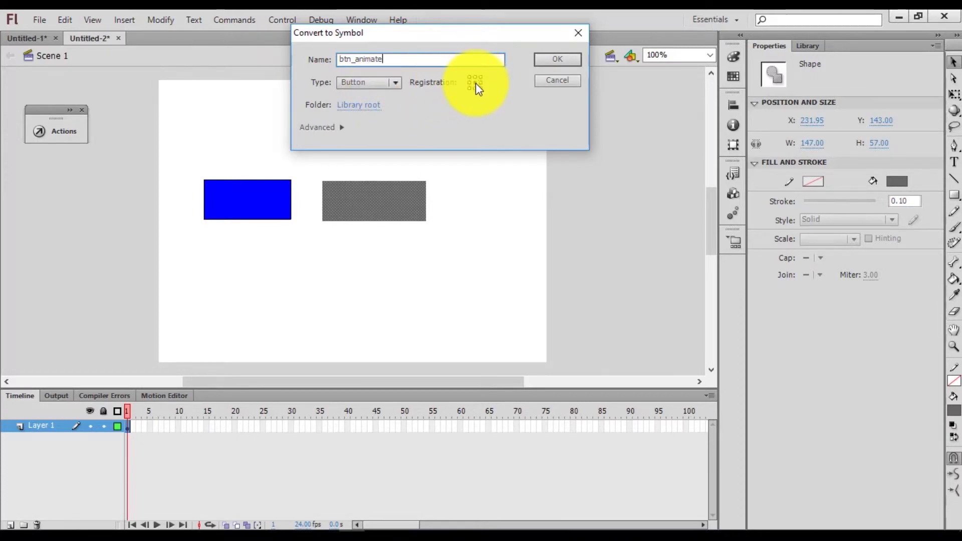
{"action": "left_click", "coordinate": [546, 60]}
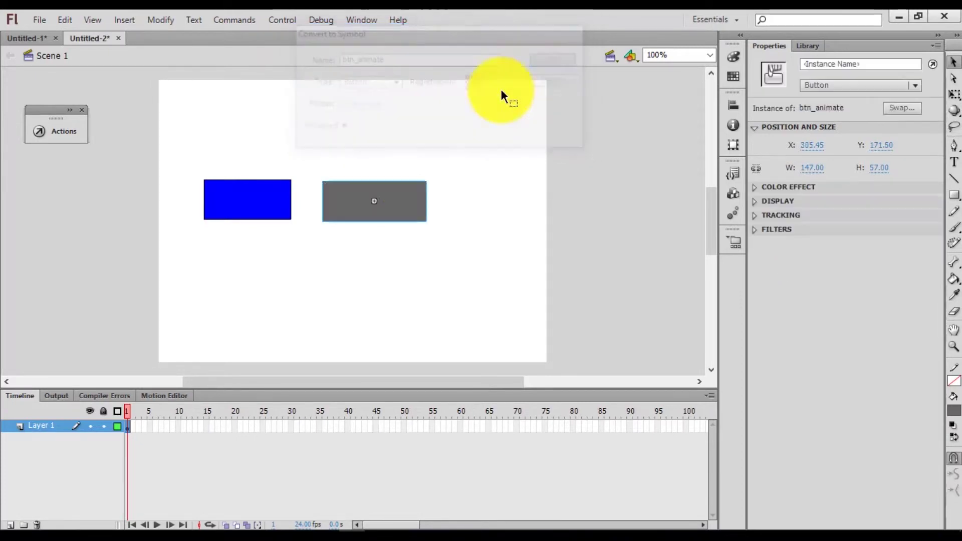
{"action": "left_click_drag", "start_coordinate": [392, 197], "coordinate": [388, 194]}
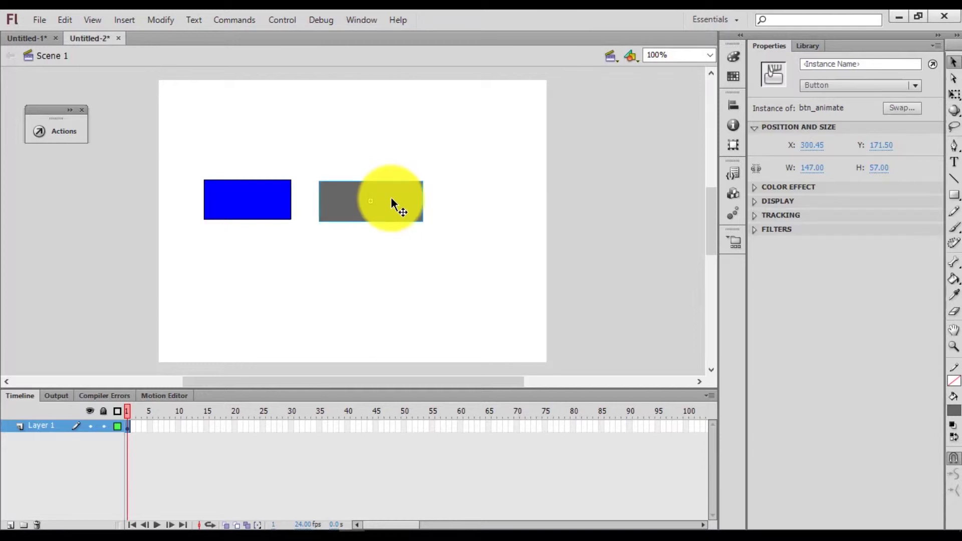
Step: Open the btn_animate button for editing in place and insert keyframes in its Over and Down frames
{"action": "double_click", "coordinate": [392, 201]}
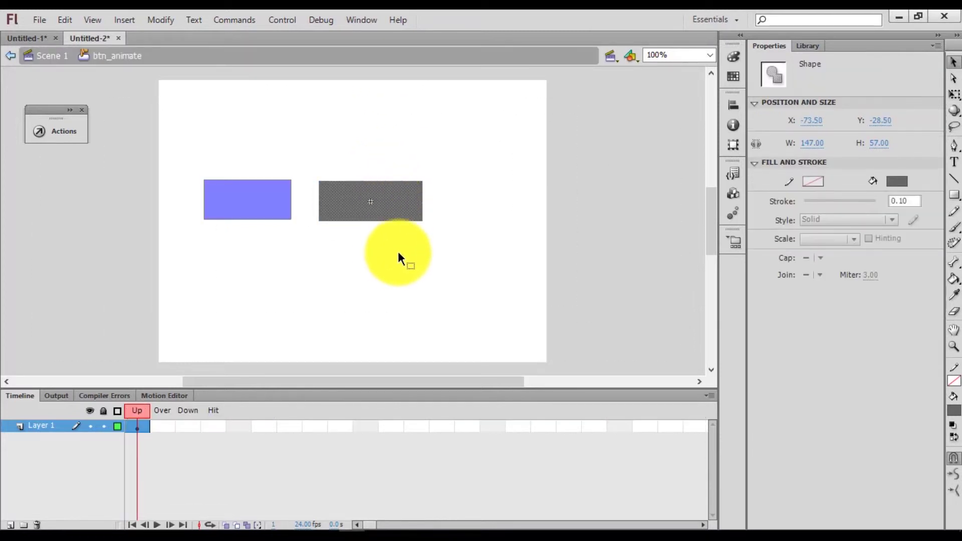
{"action": "left_click", "coordinate": [141, 427]}
{"action": "left_click", "coordinate": [164, 427]}
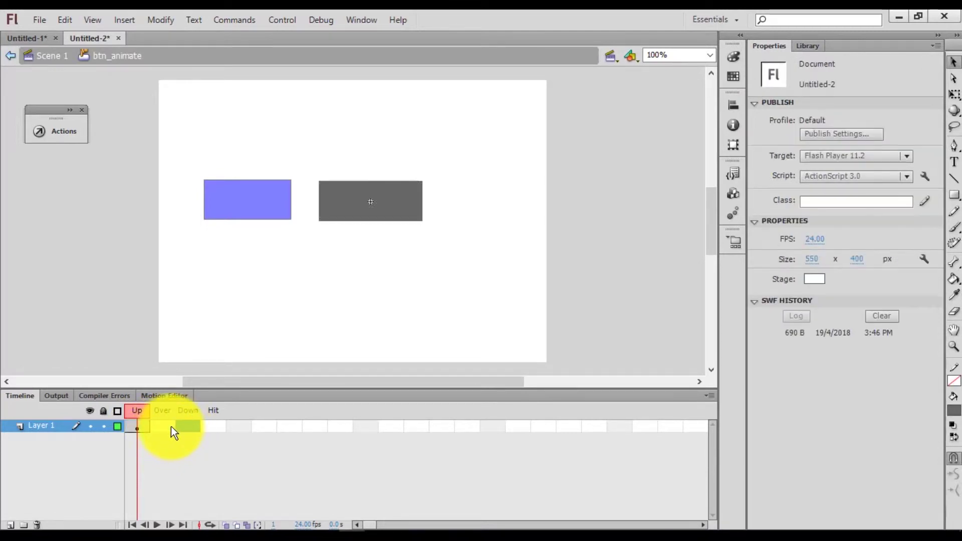
{"action": "left_click", "coordinate": [164, 423]}
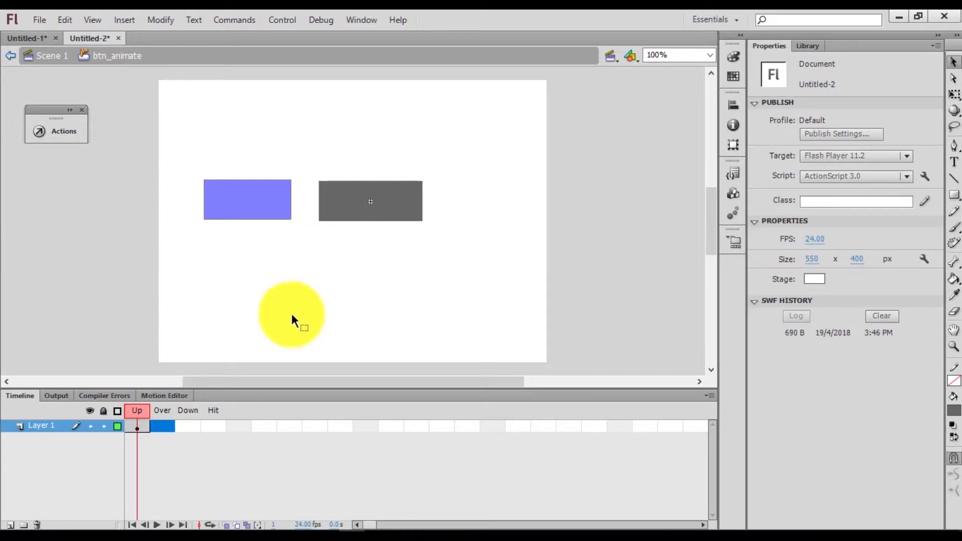
{"action": "right_click", "coordinate": [161, 426]}
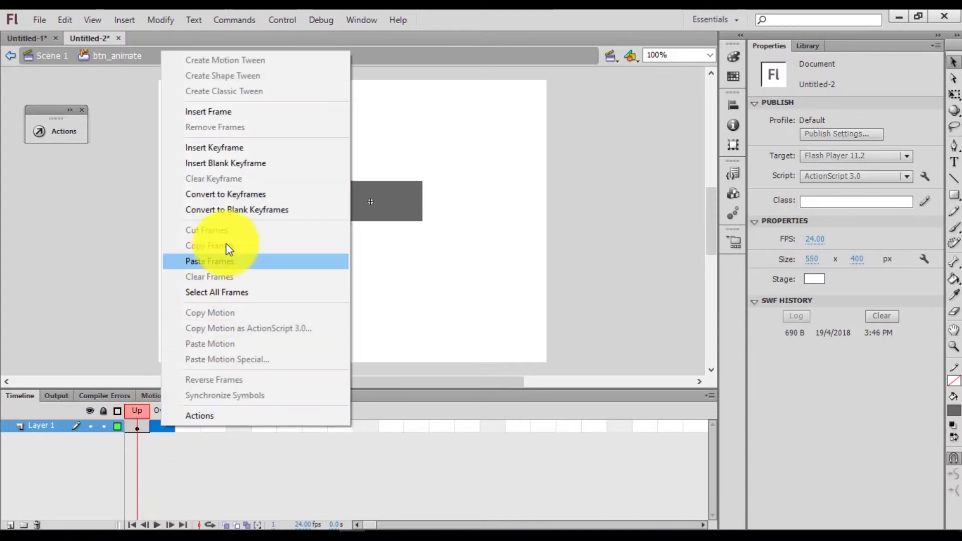
{"action": "left_click", "coordinate": [226, 147]}
{"action": "right_click", "coordinate": [182, 425]}
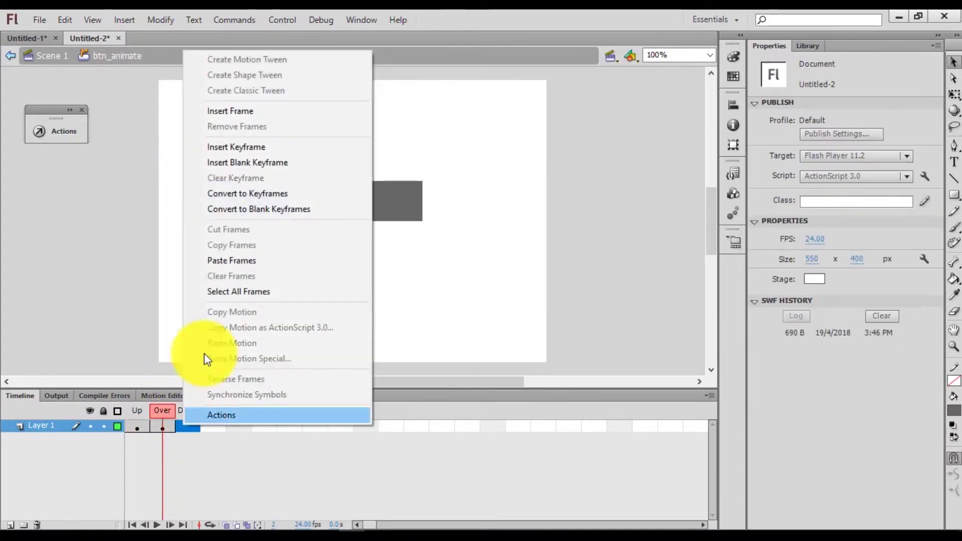
{"action": "left_click", "coordinate": [220, 146]}
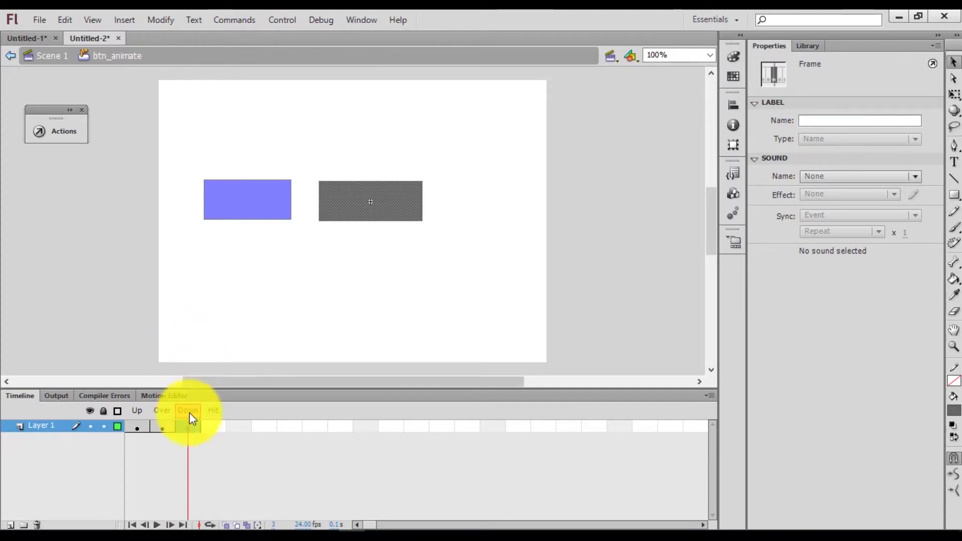
Step: Shift the grey rectangle up about 10 px in the Down frame and down about 12 px in the Up frame
{"action": "left_click", "coordinate": [158, 429]}
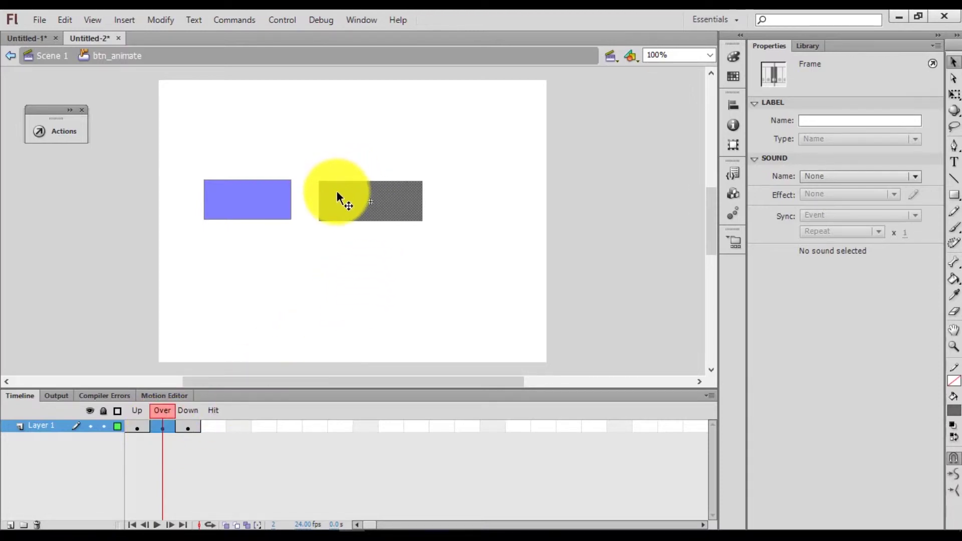
{"action": "left_click", "coordinate": [138, 428]}
{"action": "mouse_move", "coordinate": [144, 426]}
{"action": "left_mouse_down"}
{"action": "mouse_move", "coordinate": [159, 425]}
{"action": "mouse_move", "coordinate": [145, 425]}
{"action": "left_mouse_up"}
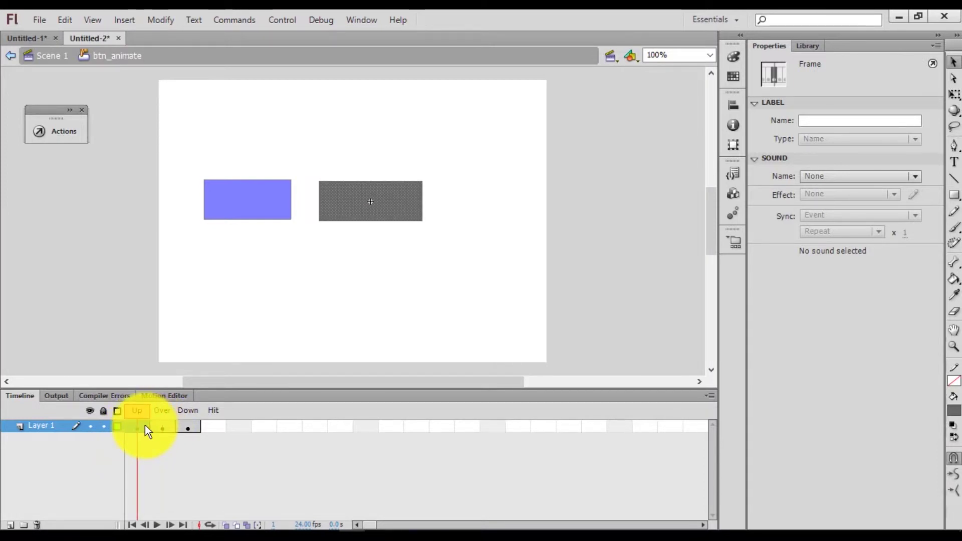
{"action": "left_click_drag", "start_coordinate": [146, 431], "coordinate": [193, 425]}
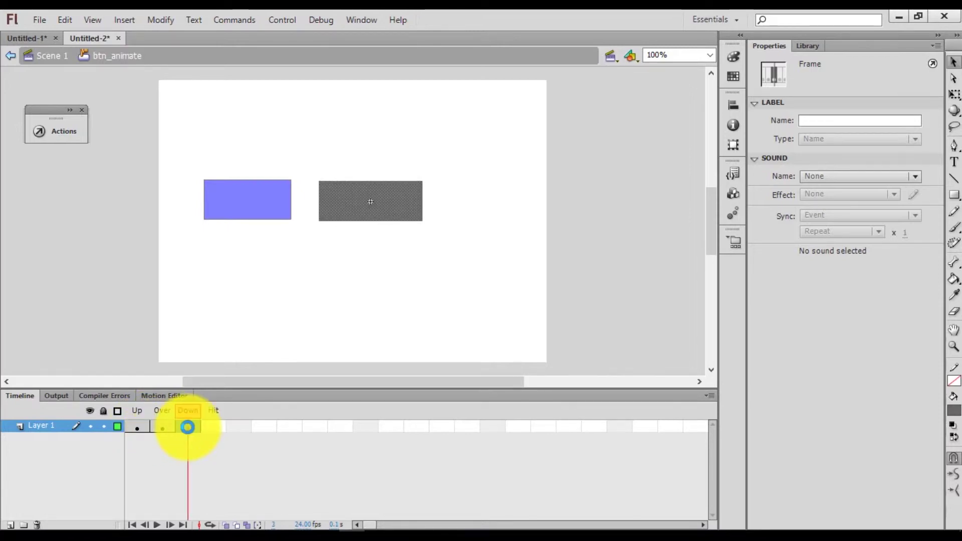
{"action": "left_click", "coordinate": [341, 200]}
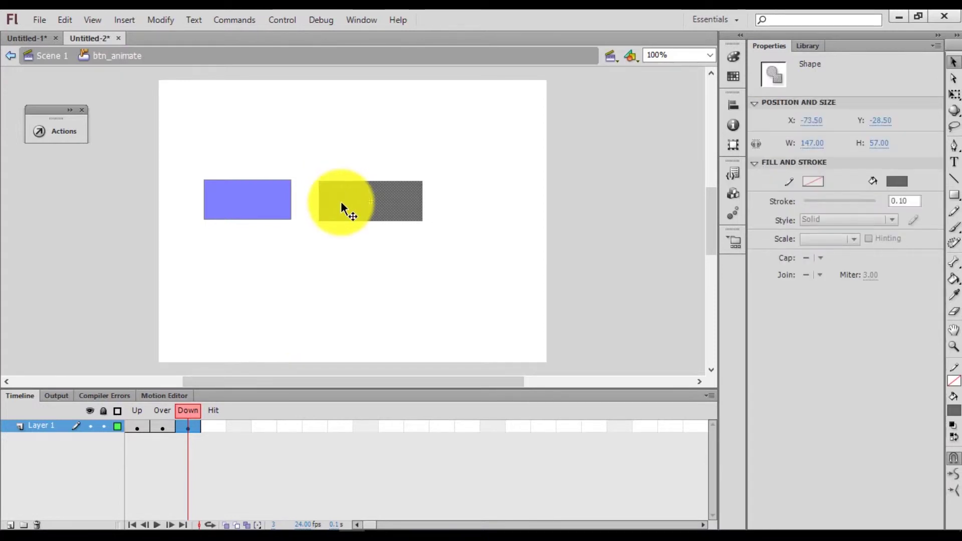
{"action": "left_click_drag", "start_coordinate": [341, 202], "coordinate": [341, 194]}
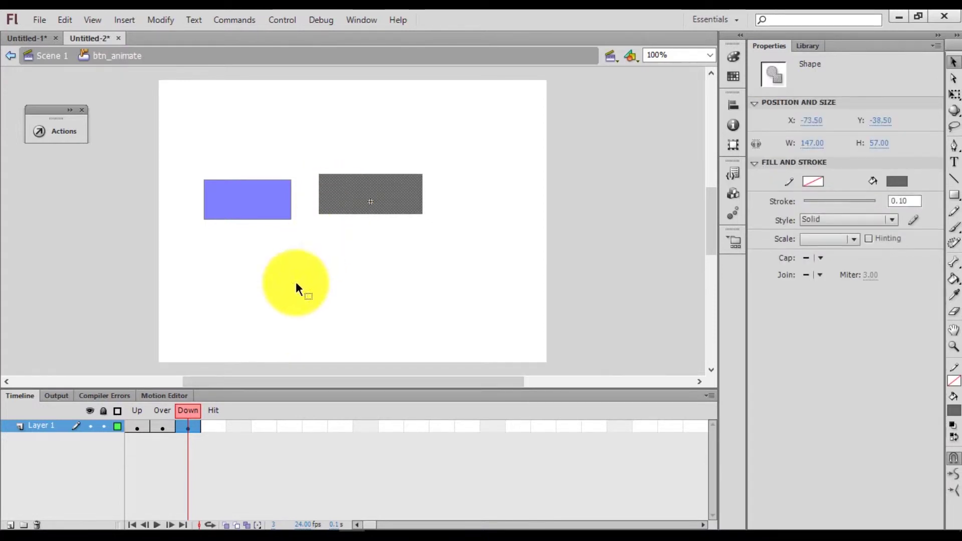
{"action": "left_click", "coordinate": [139, 428]}
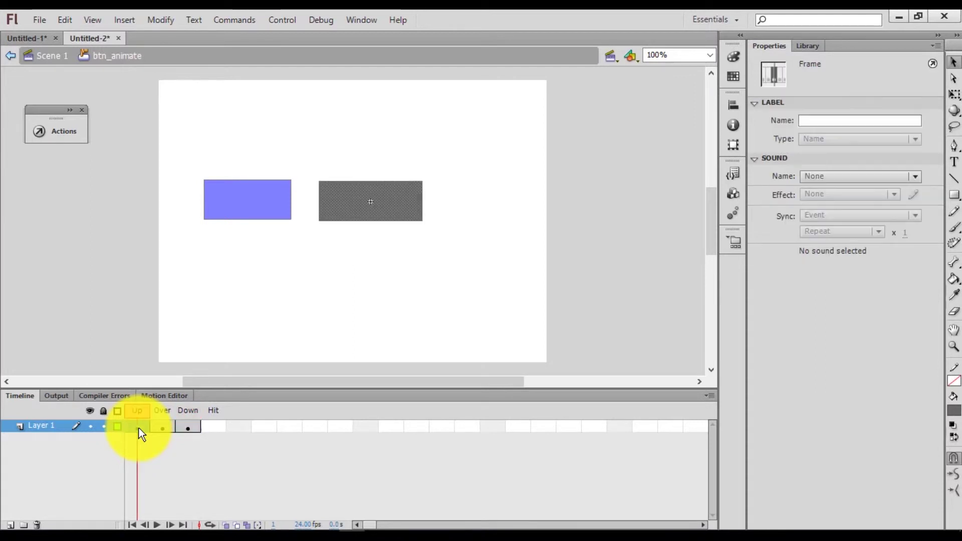
{"action": "left_click_drag", "start_coordinate": [388, 212], "coordinate": [388, 221]}
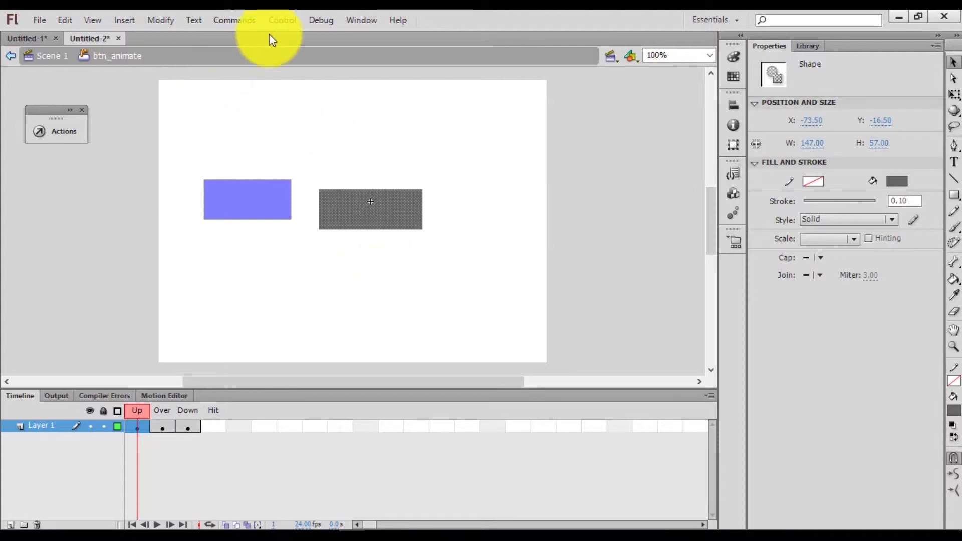
Step: Test the movie, try the grey button's Over and Down states, and close the preview
{"action": "left_click", "coordinate": [288, 22]}
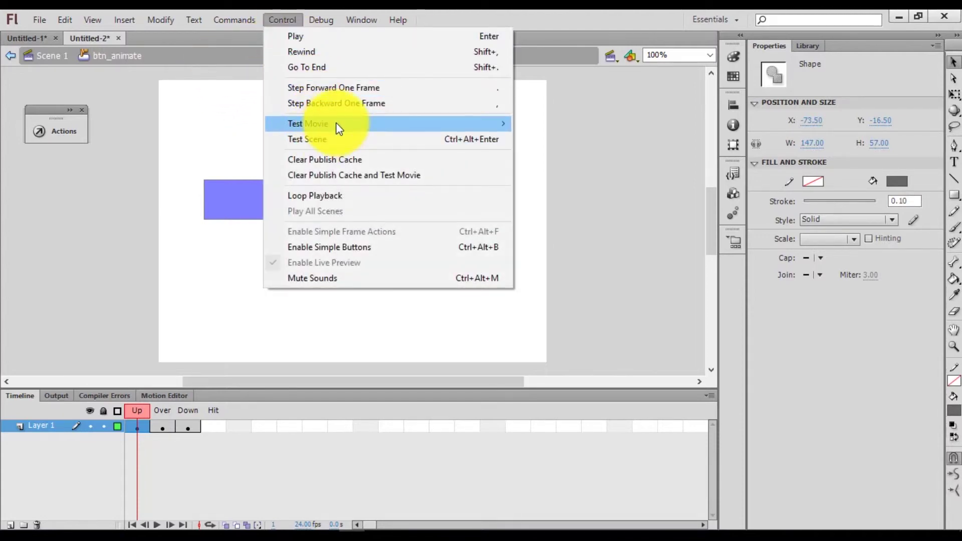
{"action": "mouse_move", "coordinate": [503, 123]}
{"action": "left_click", "coordinate": [543, 205]}
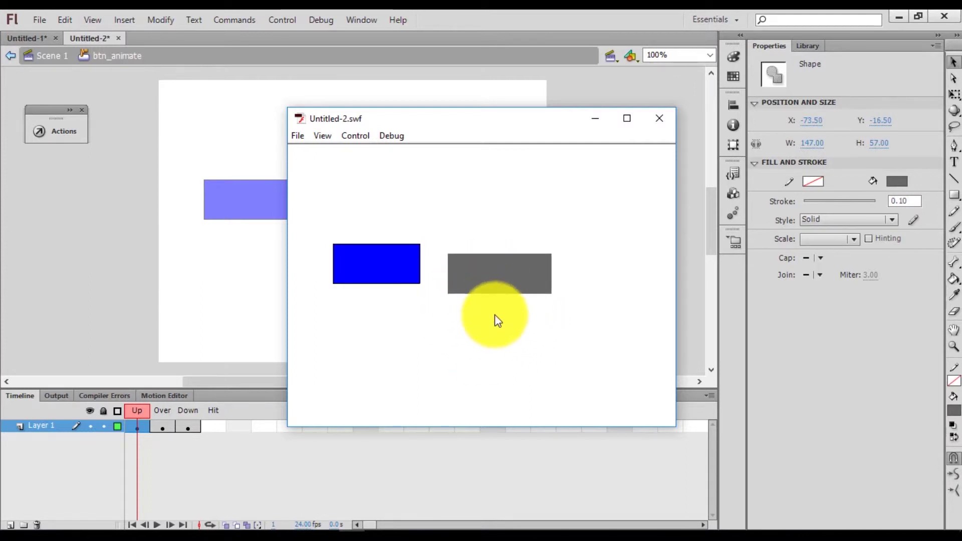
{"action": "left_click", "coordinate": [486, 283]}
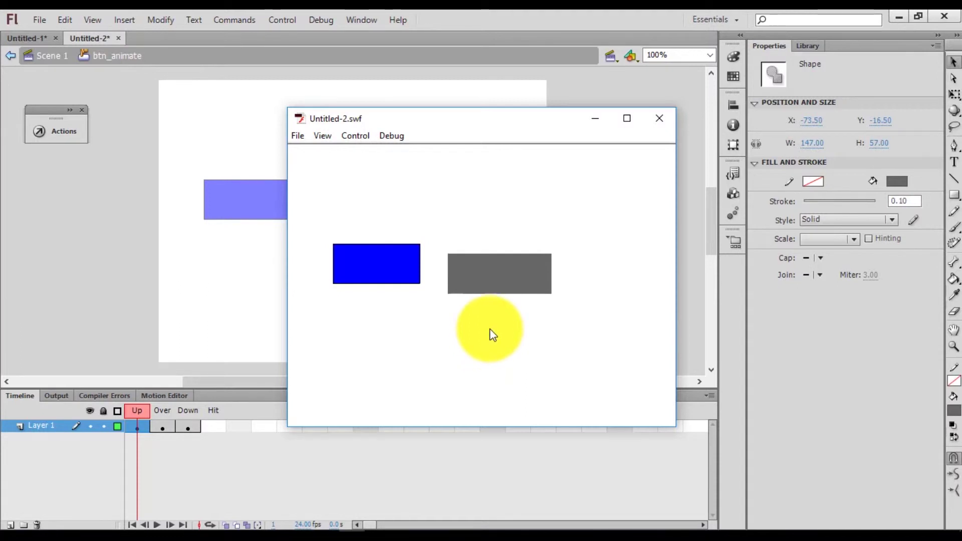
{"action": "left_click", "coordinate": [491, 278]}
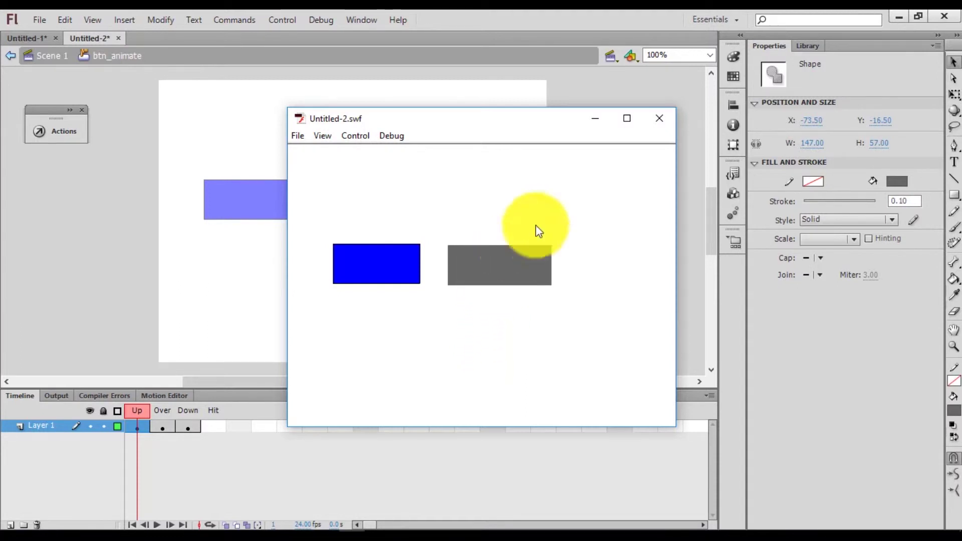
{"action": "left_click", "coordinate": [660, 118]}
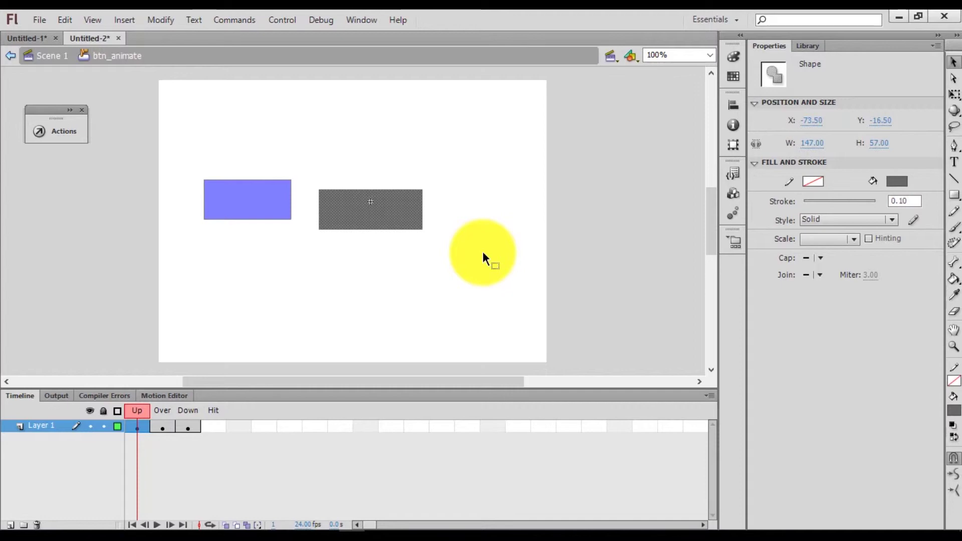
Step: Move the grey rectangle back up 12 px in the Up frame and back down 10 px in the Down frame
{"action": "key", "text": "Up"}
{"action": "key", "text": "Up"}
{"action": "key", "text": "Up"}
{"action": "key", "text": "Up"}
{"action": "key", "text": "Up"}
{"action": "key", "text": "Up"}
{"action": "key", "text": "Up"}
{"action": "key", "text": "Up"}
{"action": "key", "text": "Up"}
{"action": "key", "text": "Up"}
{"action": "key", "text": "Up"}
{"action": "key", "text": "Up"}
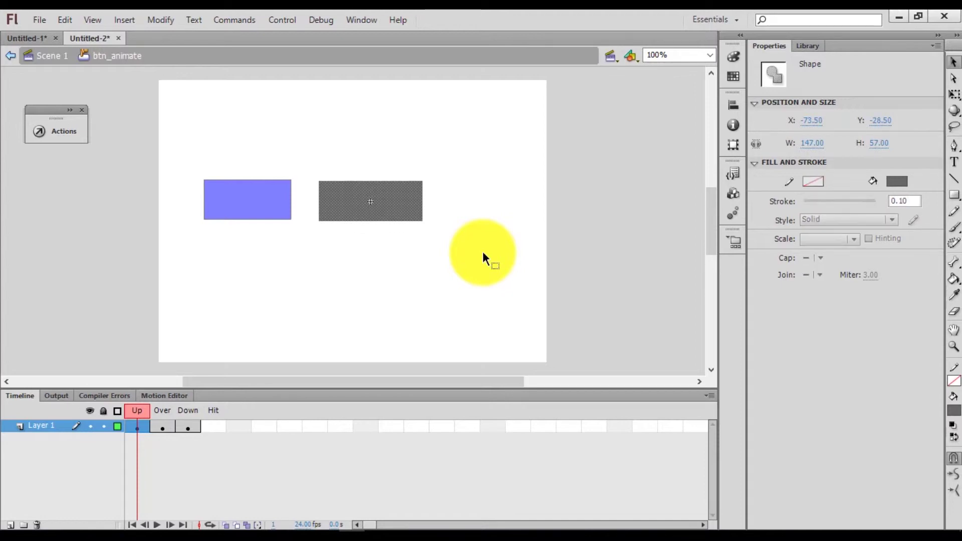
{"action": "key", "text": "period"}
{"action": "key", "text": "period"}
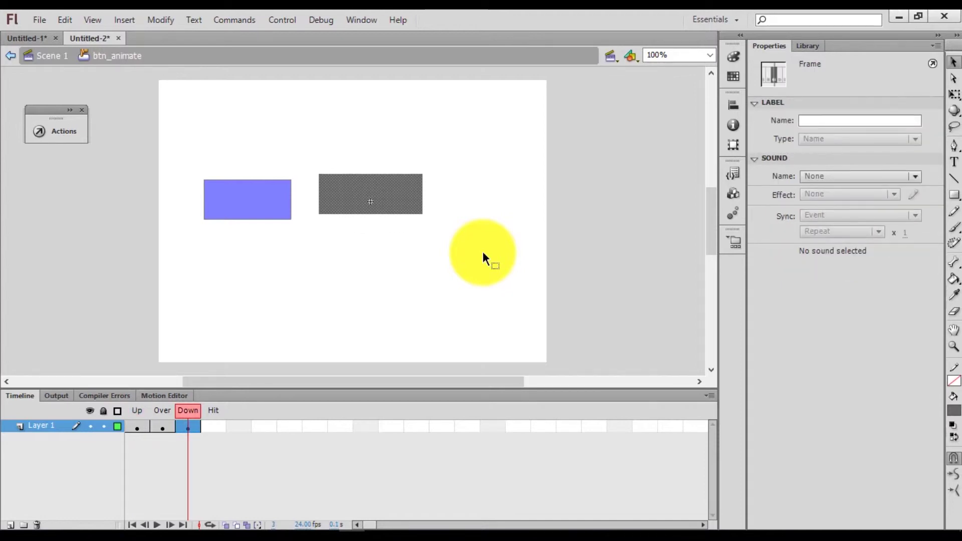
{"action": "key", "text": "shift+Down"}
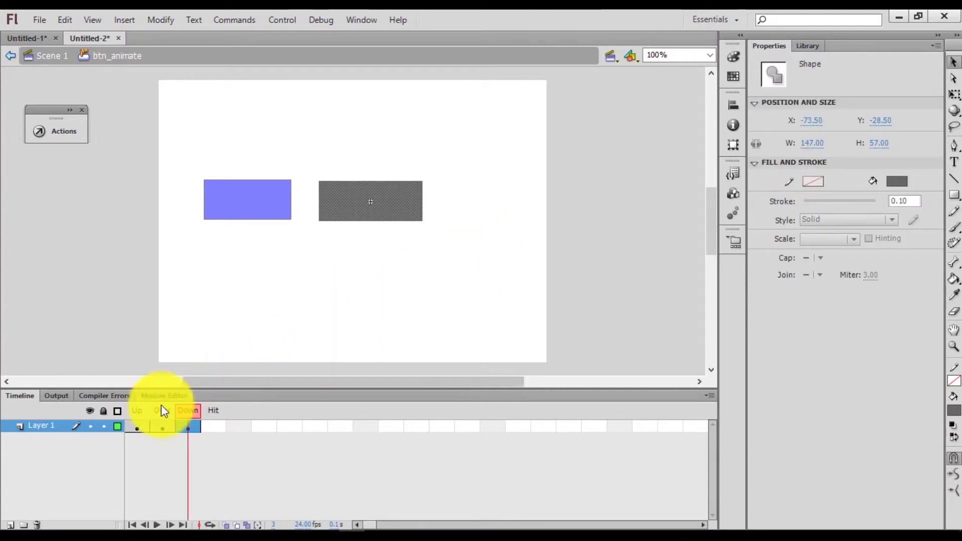
Step: Convert the grey rectangle in the Over frame into a movie clip symbol named mov_animate with centre registration
{"action": "left_click", "coordinate": [142, 411]}
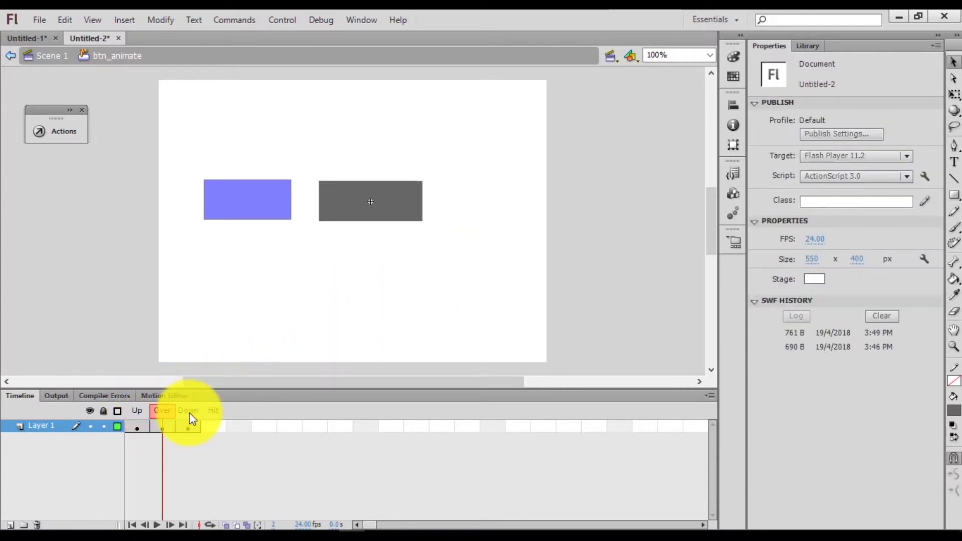
{"action": "left_click", "coordinate": [166, 424]}
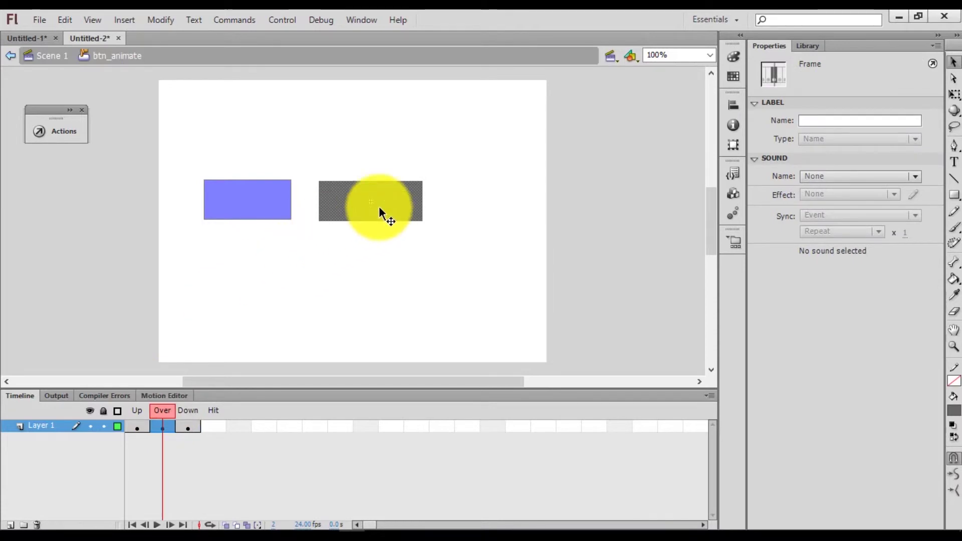
{"action": "right_click", "coordinate": [402, 203]}
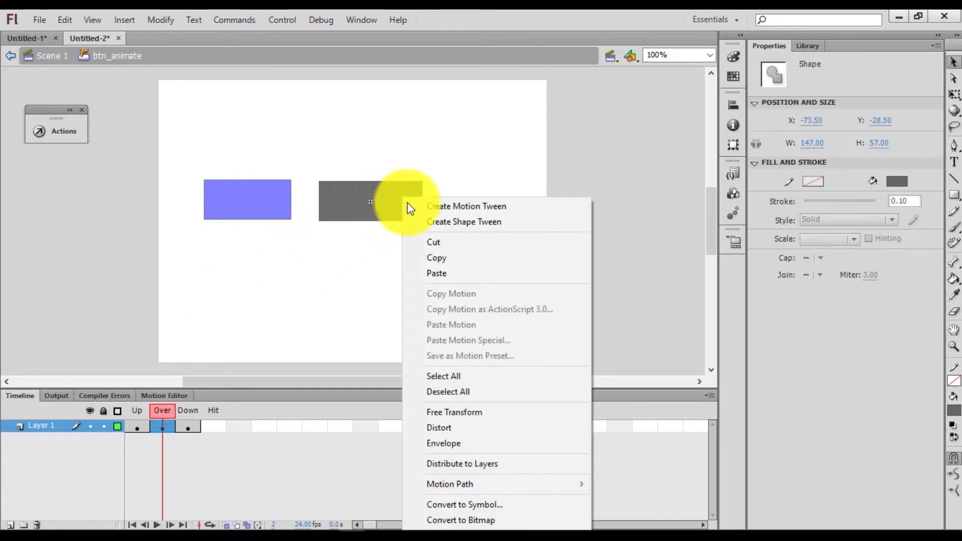
{"action": "left_click", "coordinate": [443, 505]}
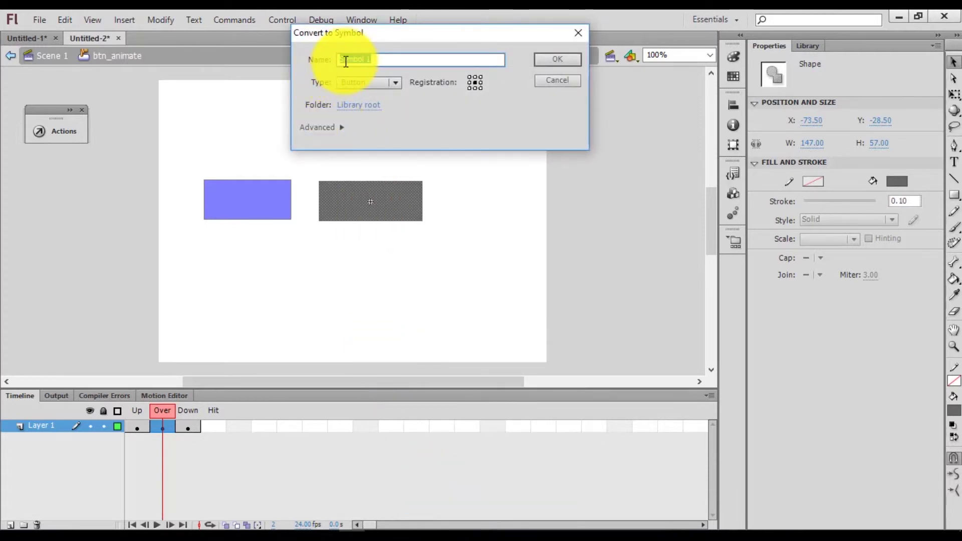
{"action": "type", "text": "mov_anim"}
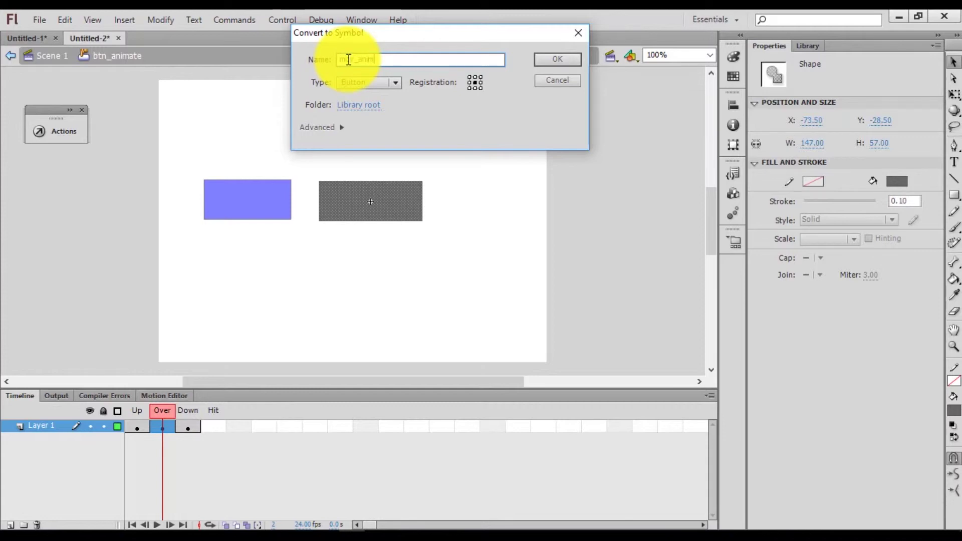
{"action": "type", "text": "ate"}
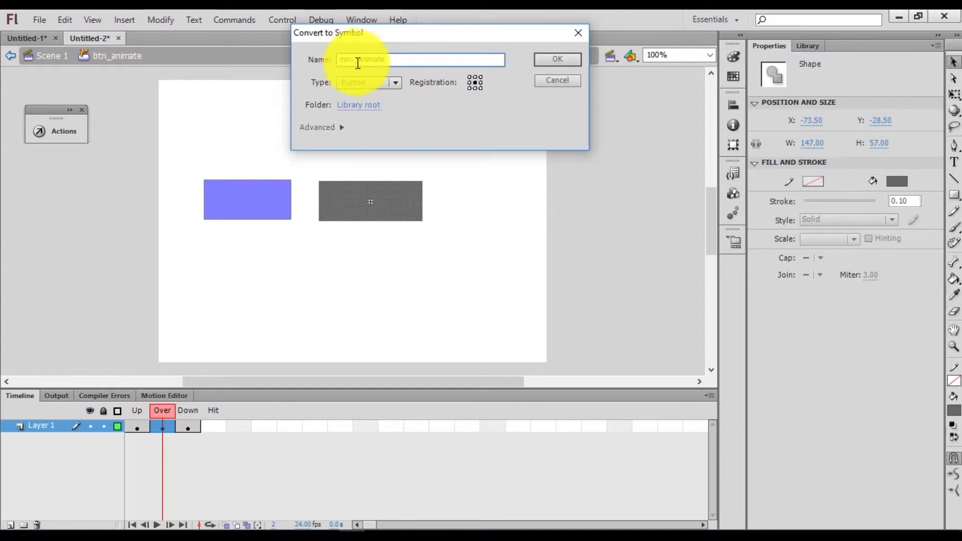
{"action": "left_click", "coordinate": [353, 85]}
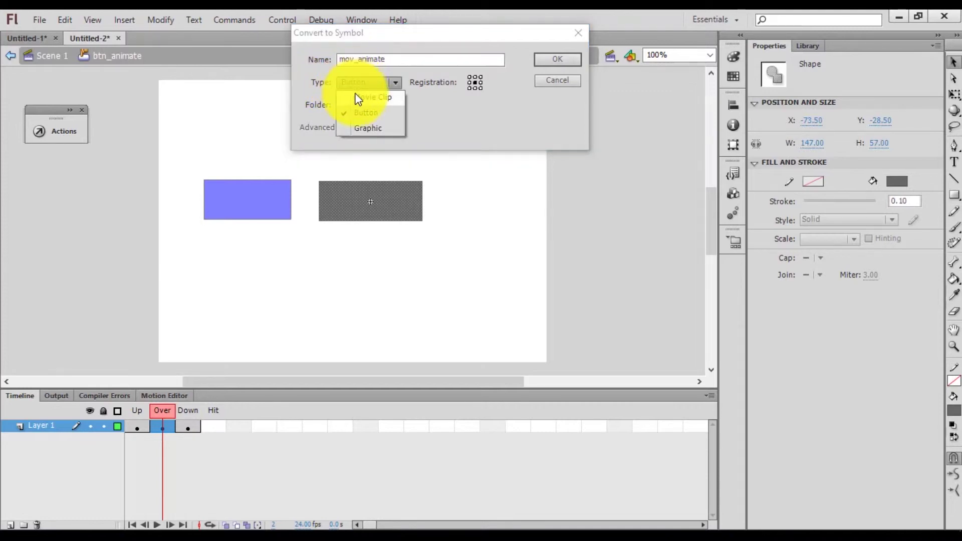
{"action": "left_click", "coordinate": [357, 99]}
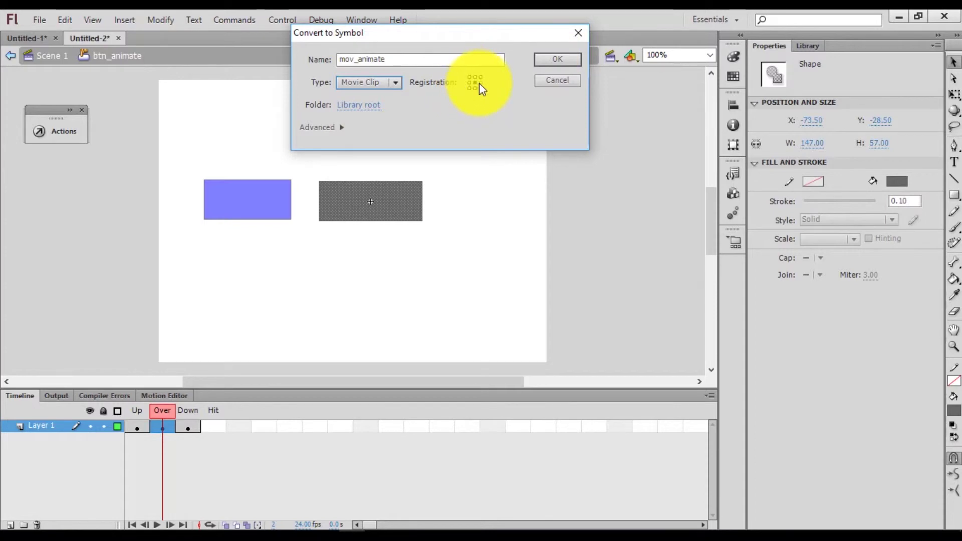
{"action": "left_click", "coordinate": [550, 65]}
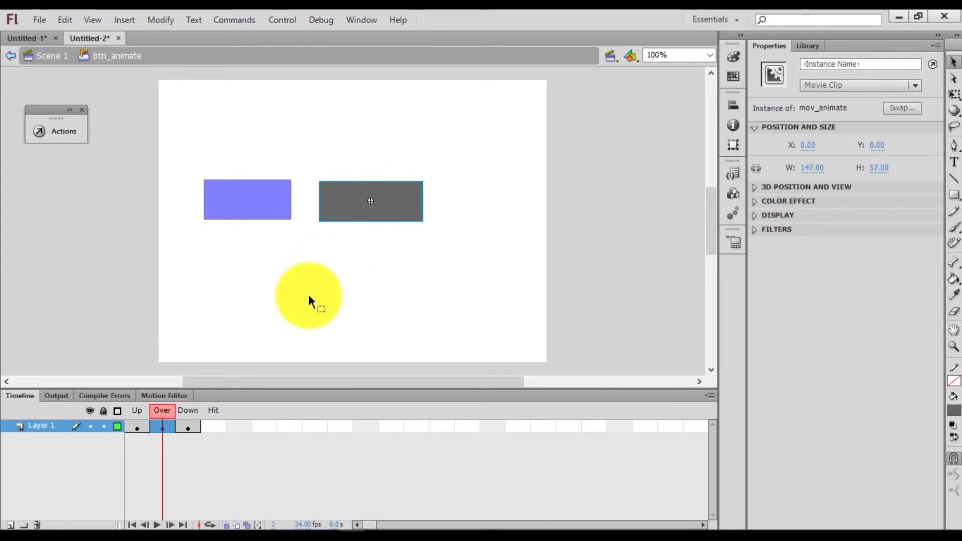
Step: Compare the button's Up, Over and Down frames and open the Over frame's mov_animate clip for editing in place
{"action": "left_click", "coordinate": [137, 411]}
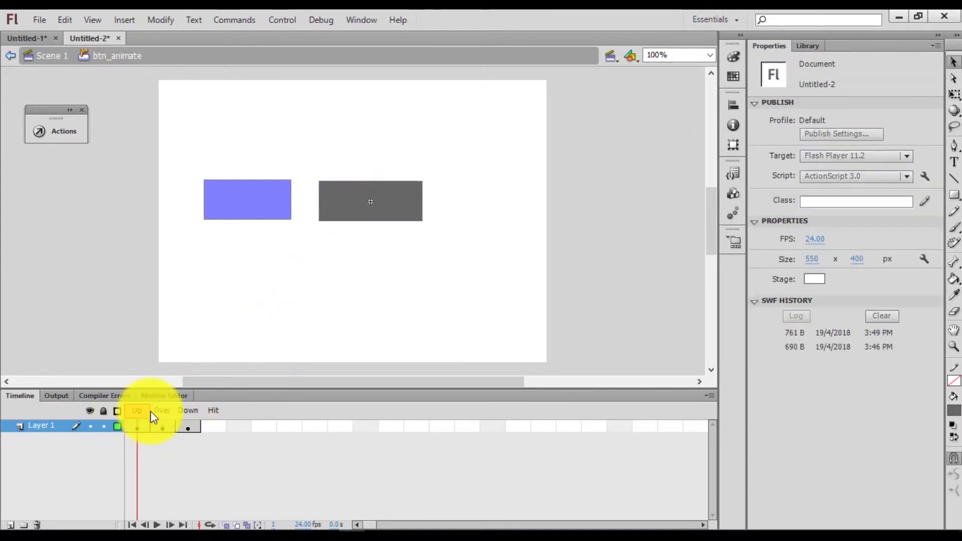
{"action": "left_click", "coordinate": [161, 411]}
{"action": "left_click", "coordinate": [189, 411]}
{"action": "left_click", "coordinate": [166, 412]}
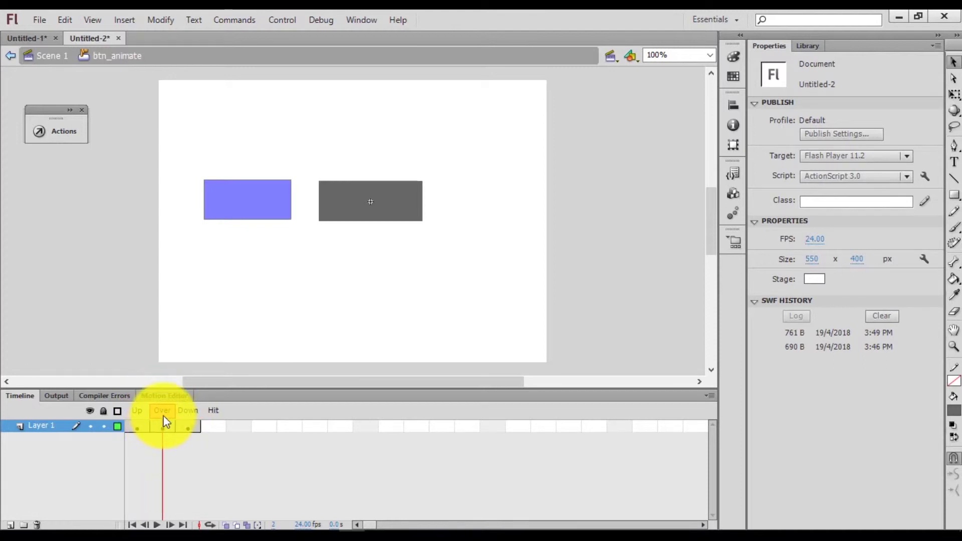
{"action": "left_click", "coordinate": [396, 217]}
{"action": "double_click", "coordinate": [396, 215]}
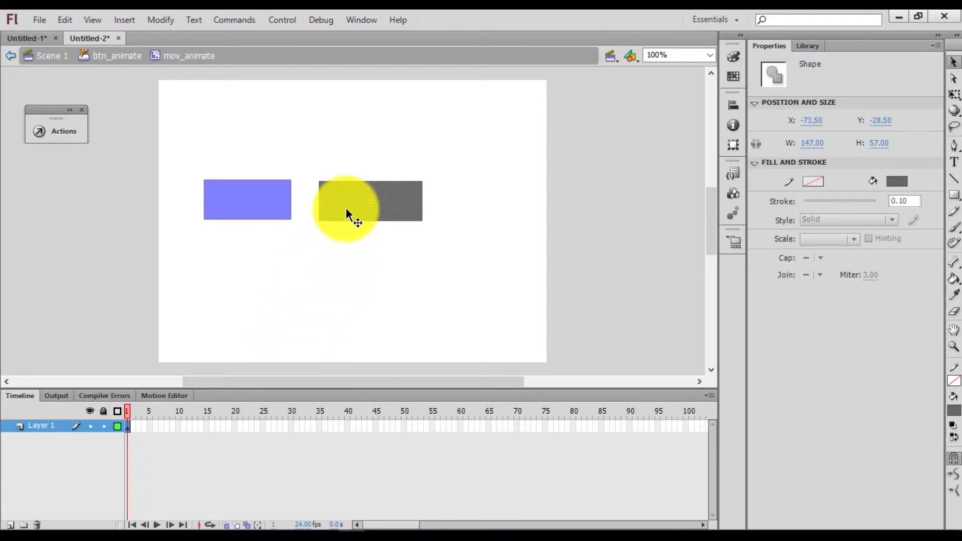
Step: Insert a keyframe at frame 10 of mov_animate and create a classic tween between frames 1 and 10
{"action": "right_click", "coordinate": [178, 427]}
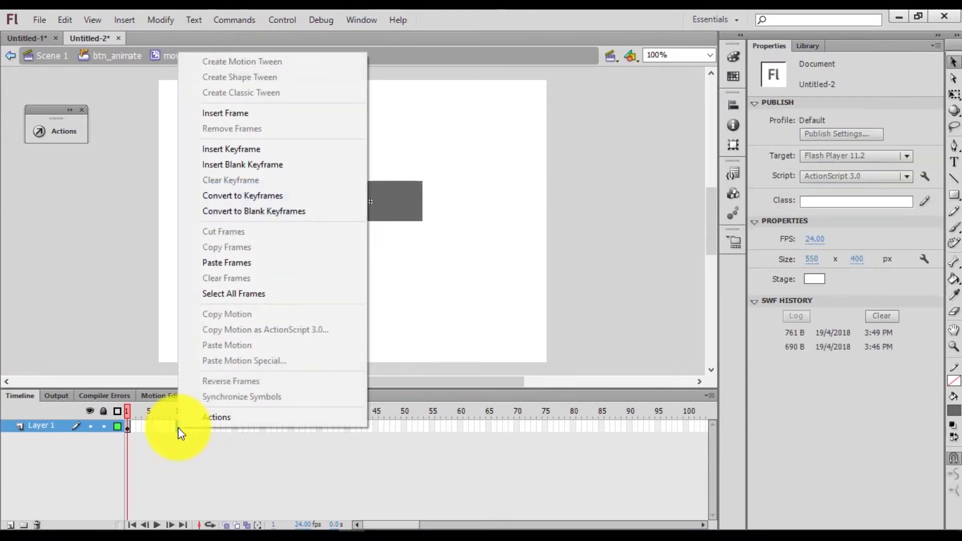
{"action": "left_click", "coordinate": [253, 152]}
{"action": "mouse_move", "coordinate": [180, 411]}
{"action": "left_mouse_down"}
{"action": "mouse_move", "coordinate": [125, 411]}
{"action": "mouse_move", "coordinate": [181, 413]}
{"action": "mouse_move", "coordinate": [160, 414]}
{"action": "left_mouse_up"}
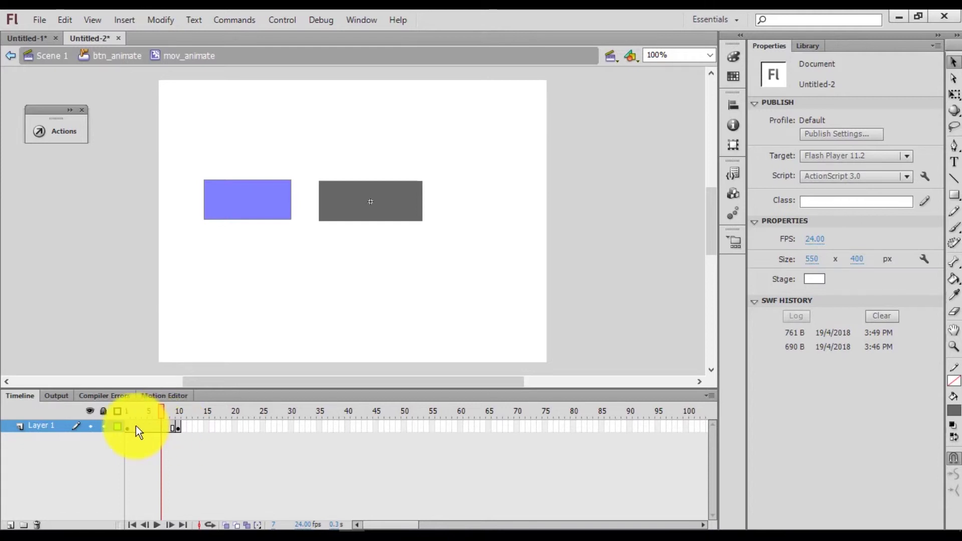
{"action": "right_click", "coordinate": [150, 427]}
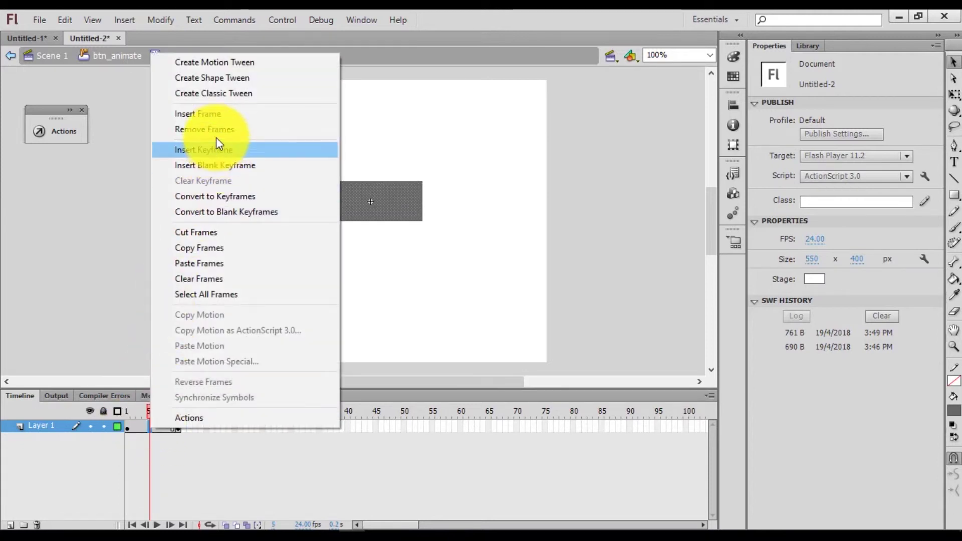
{"action": "left_click", "coordinate": [211, 94]}
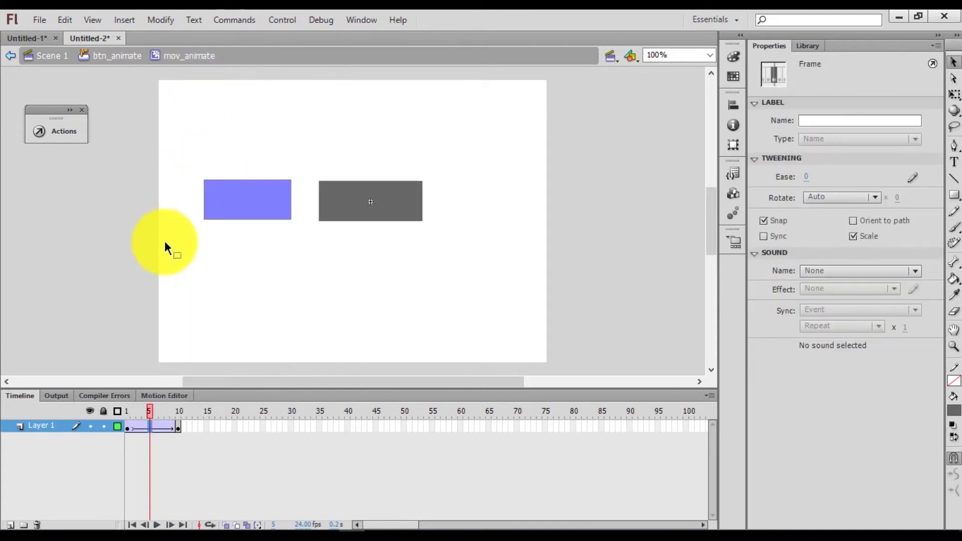
Step: Scale the grey rectangle at frame 10 proportionally about its centre down to about 119 x 46 px with Free Transform
{"action": "left_click_drag", "start_coordinate": [150, 414], "coordinate": [120, 419]}
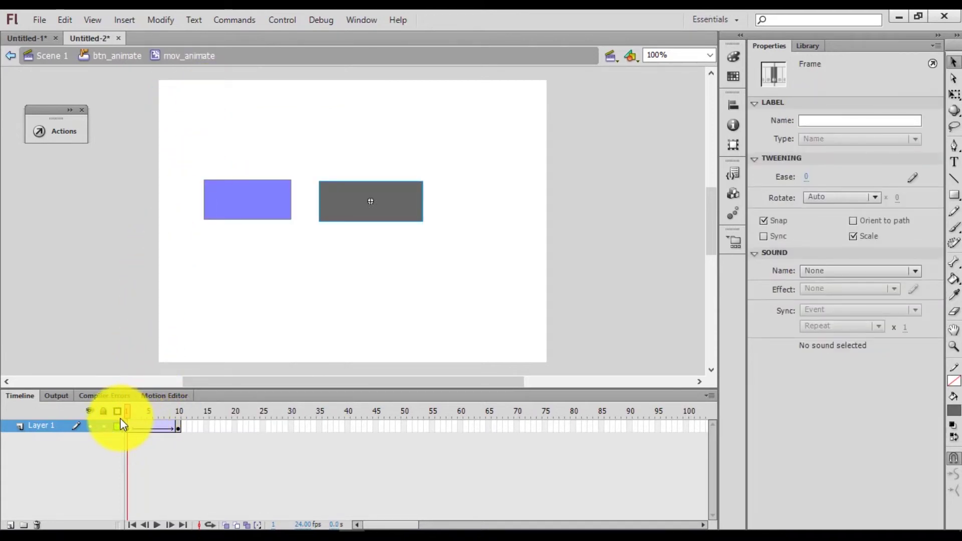
{"action": "left_click", "coordinate": [121, 419]}
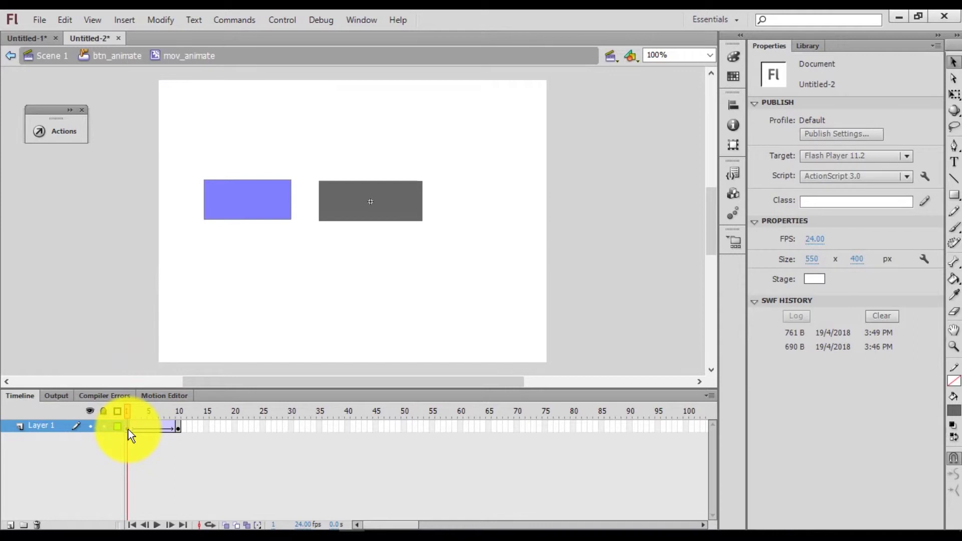
{"action": "left_click", "coordinate": [128, 429]}
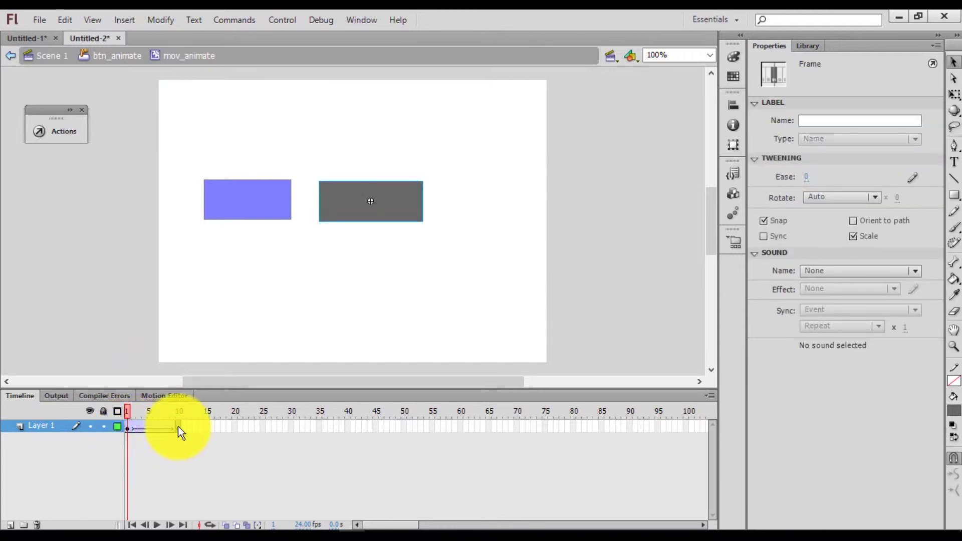
{"action": "left_click", "coordinate": [178, 426]}
{"action": "left_click", "coordinate": [129, 427]}
{"action": "left_click", "coordinate": [179, 426]}
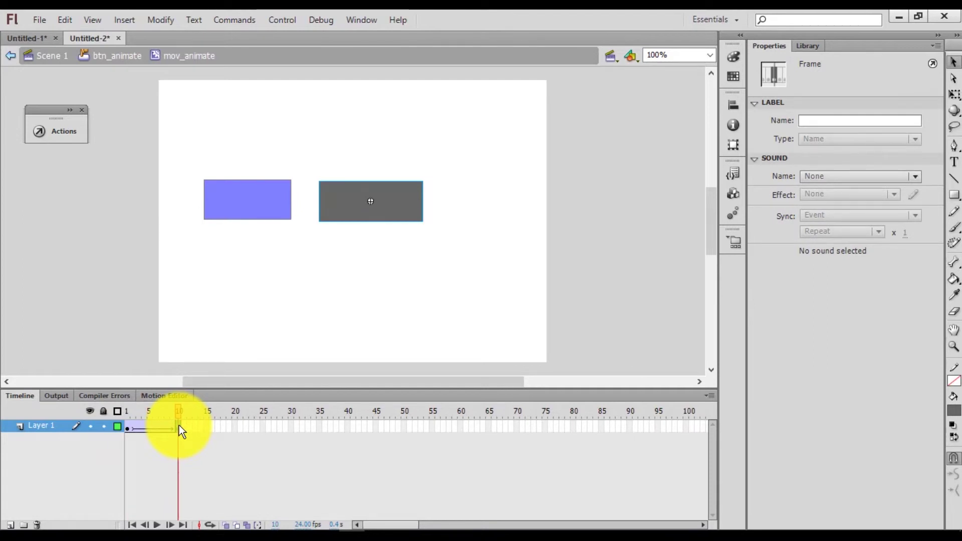
{"action": "left_click", "coordinate": [955, 94]}
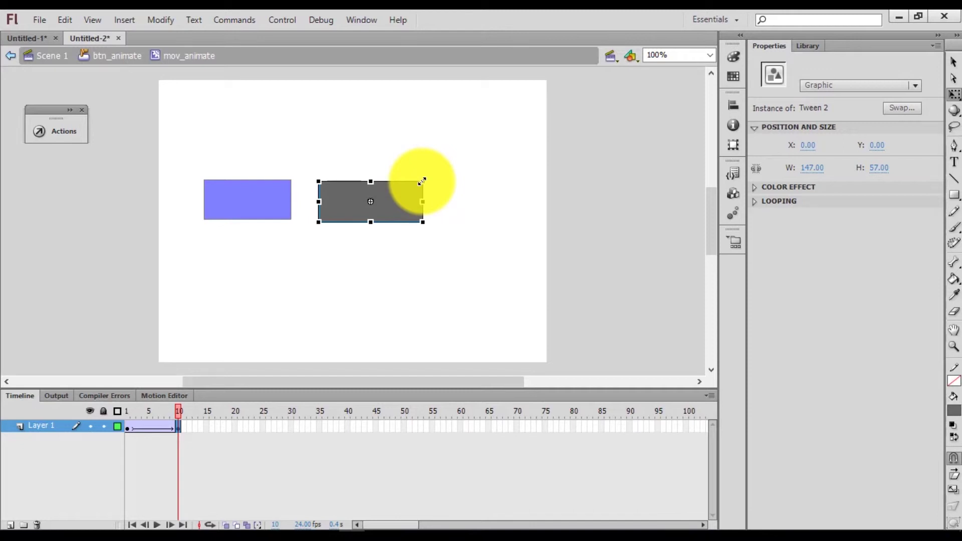
{"action": "left_click_drag", "start_coordinate": [422, 181], "coordinate": [413, 186]}
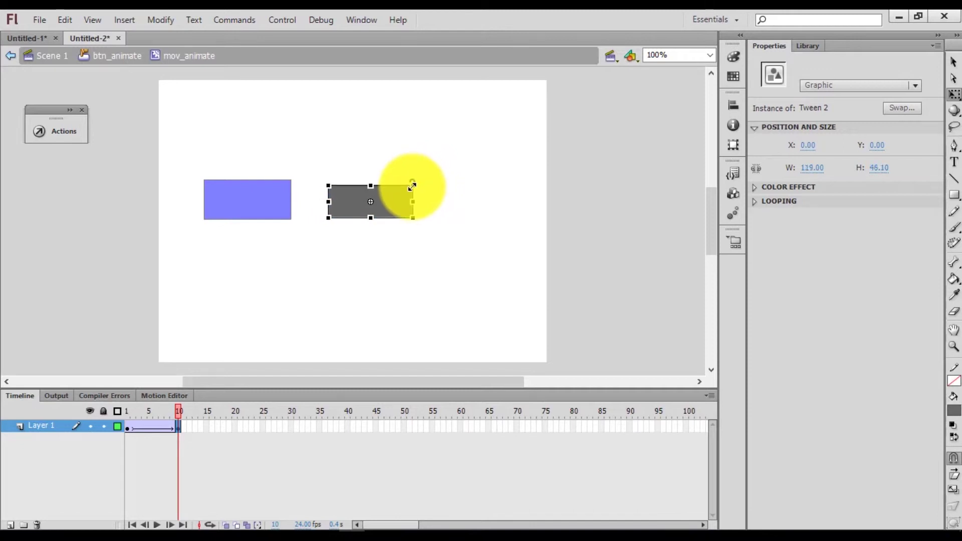
Step: Scrub through the start of the shrink tween, test the movie with the grey button's Over animation, and close the preview
{"action": "left_click", "coordinate": [127, 412]}
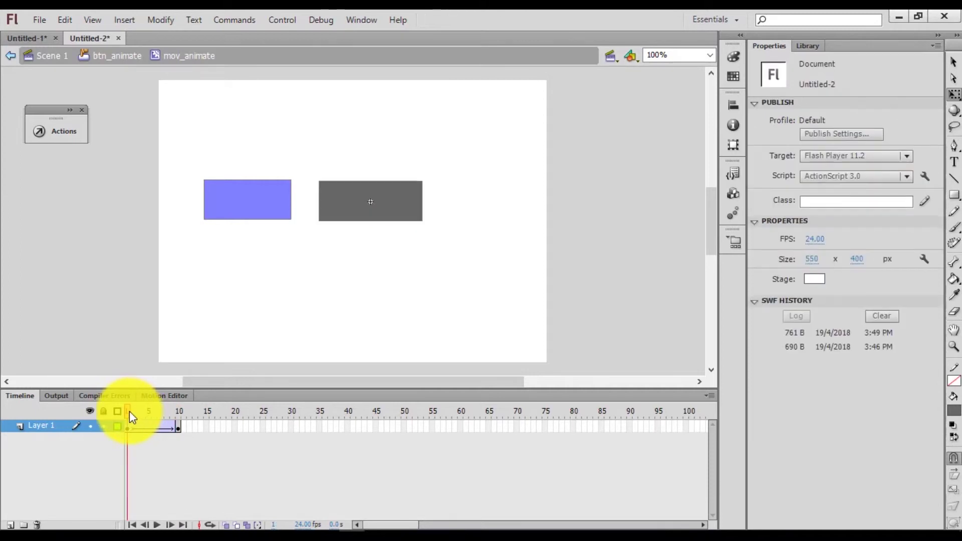
{"action": "mouse_move", "coordinate": [131, 416]}
{"action": "left_mouse_down"}
{"action": "mouse_move", "coordinate": [188, 415]}
{"action": "mouse_move", "coordinate": [134, 415]}
{"action": "mouse_move", "coordinate": [176, 417]}
{"action": "mouse_move", "coordinate": [144, 417]}
{"action": "left_mouse_up"}
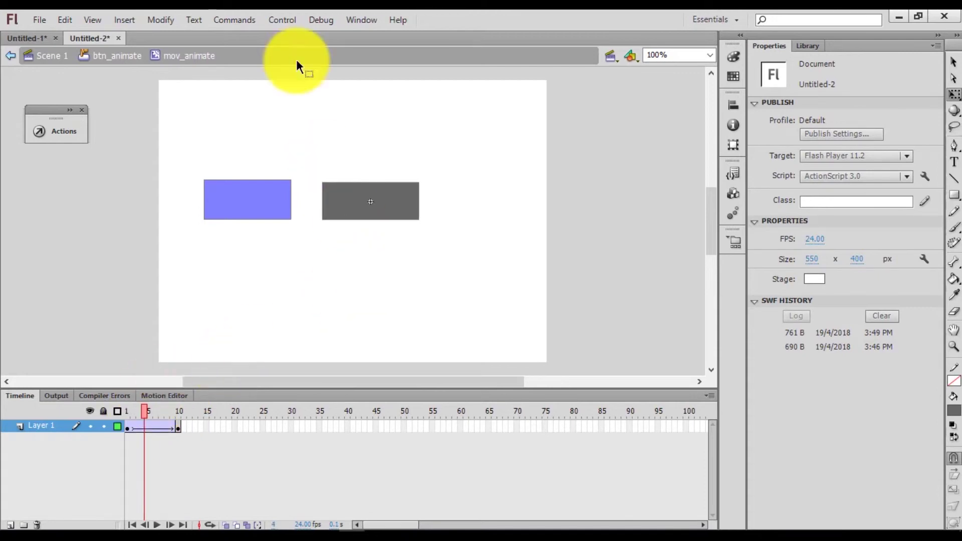
{"action": "left_click", "coordinate": [282, 20]}
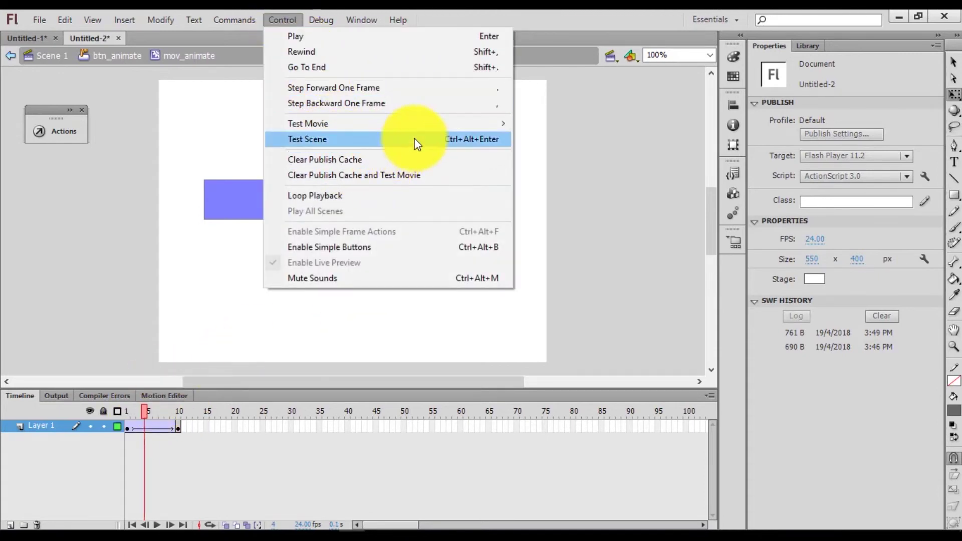
{"action": "mouse_move", "coordinate": [441, 125]}
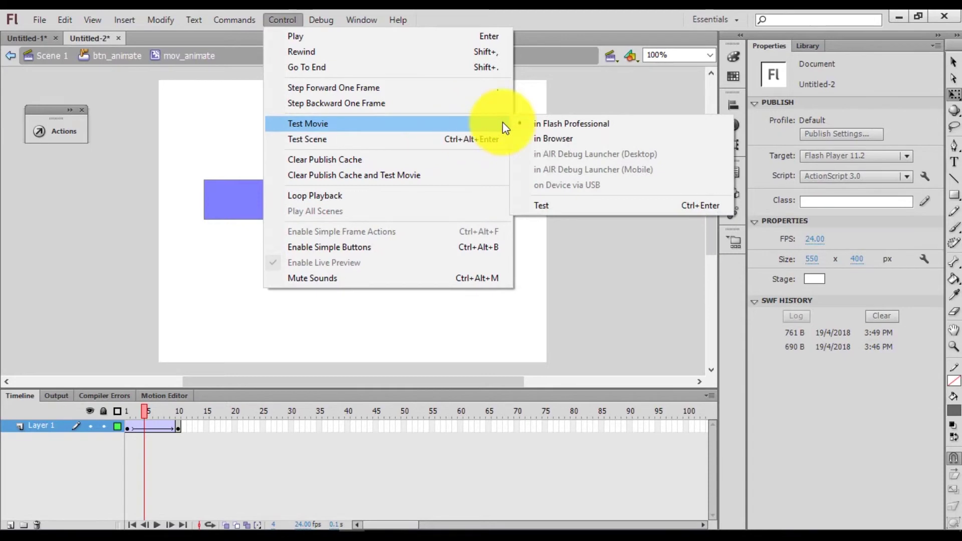
{"action": "left_click", "coordinate": [570, 206]}
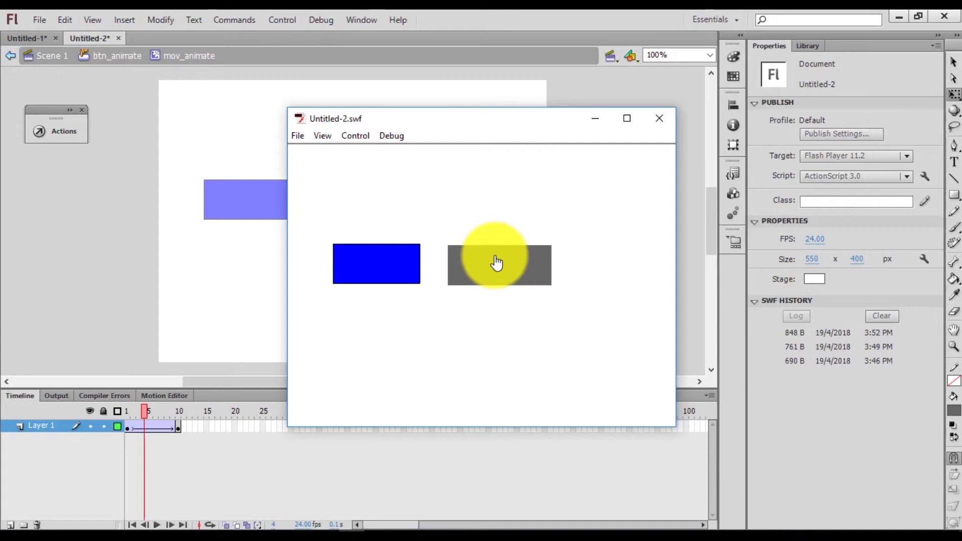
{"action": "left_click", "coordinate": [658, 122]}
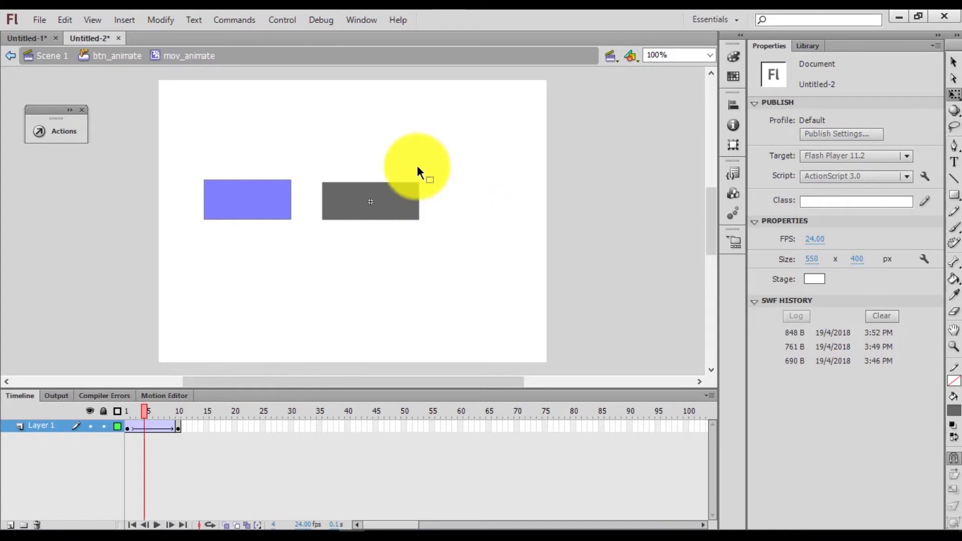
Step: Return to btn_animate and change the rectangle's fill in the Down frame to red
{"action": "left_click", "coordinate": [115, 59]}
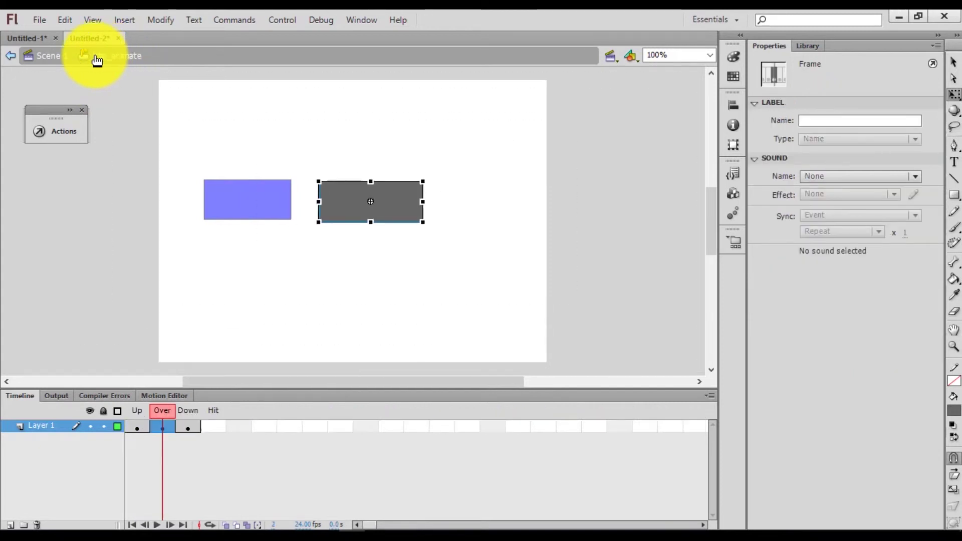
{"action": "left_click", "coordinate": [183, 428]}
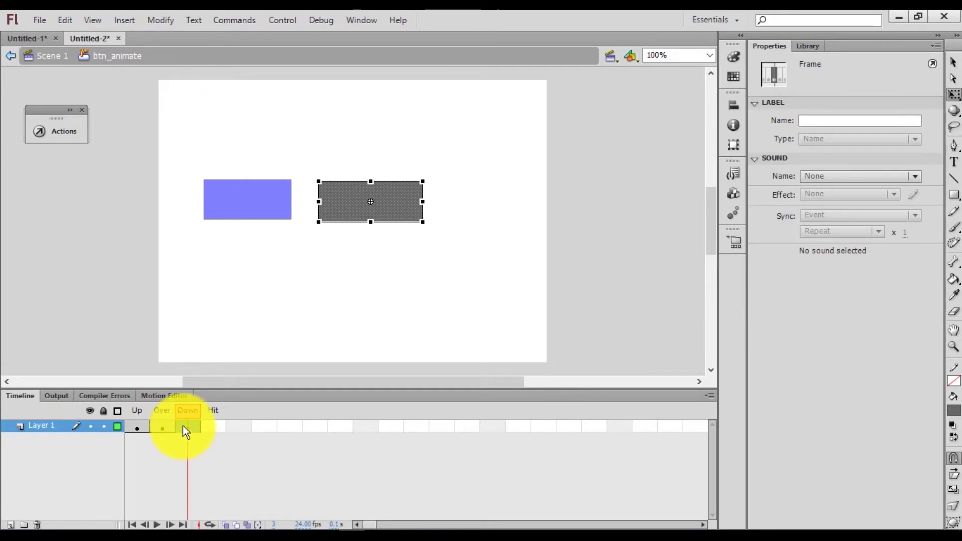
{"action": "left_click", "coordinate": [403, 210]}
{"action": "left_click", "coordinate": [898, 182]}
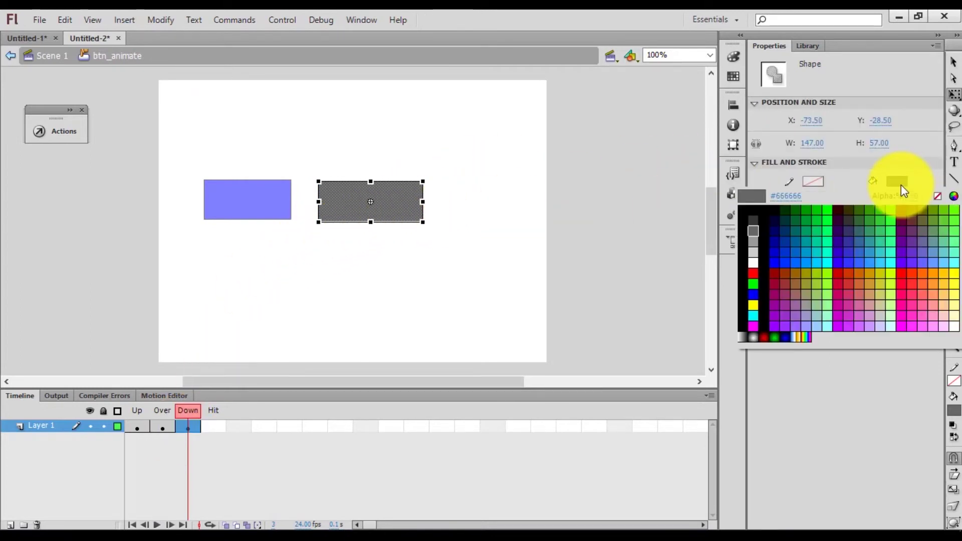
{"action": "left_click", "coordinate": [754, 273]}
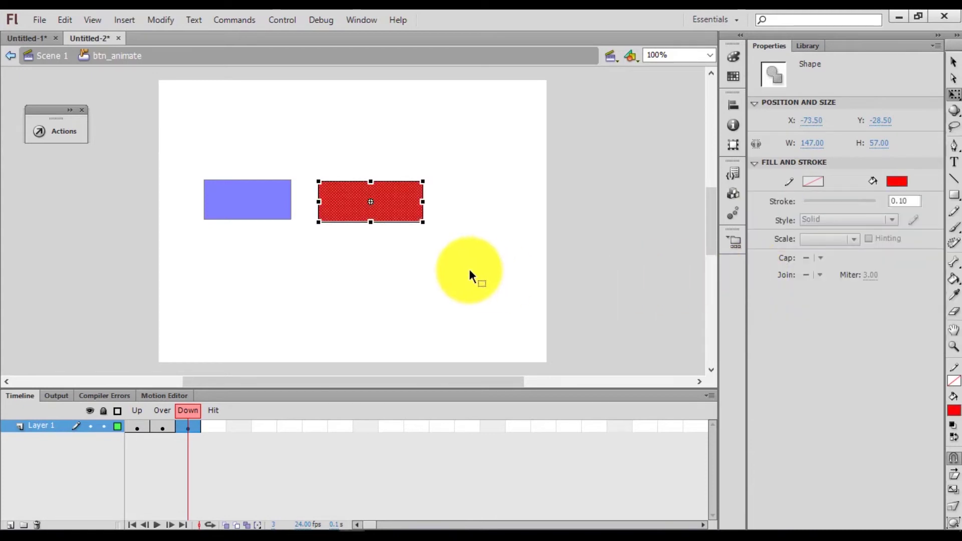
{"action": "left_click", "coordinate": [266, 126]}
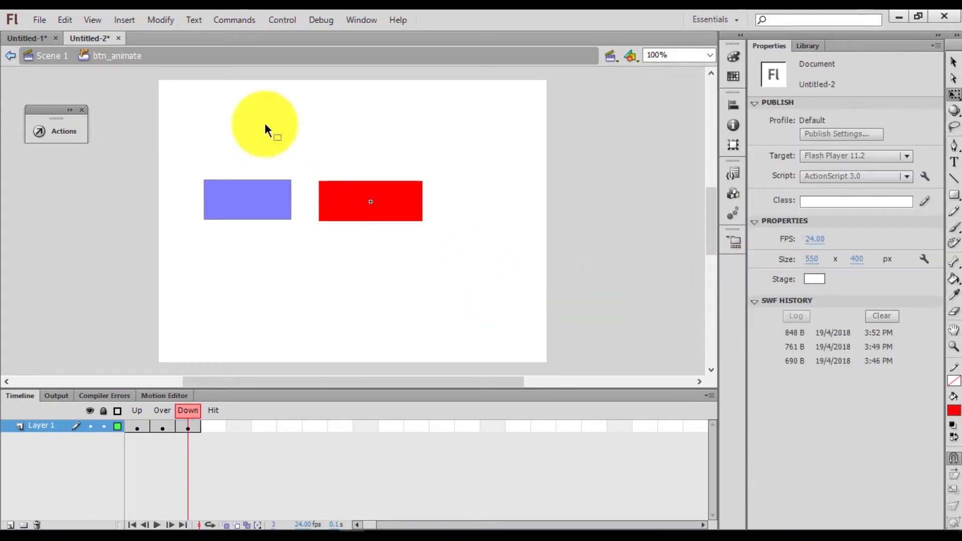
Step: Test the movie again to check the grey button with its red Down state
{"action": "left_click", "coordinate": [235, 20]}
{"action": "mouse_move", "coordinate": [281, 20]}
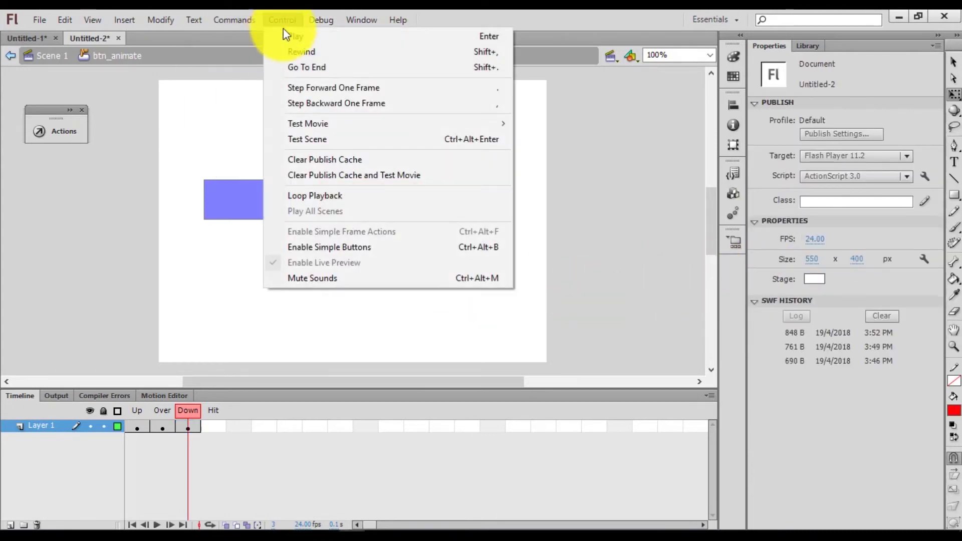
{"action": "mouse_move", "coordinate": [329, 125]}
{"action": "left_click", "coordinate": [584, 206]}
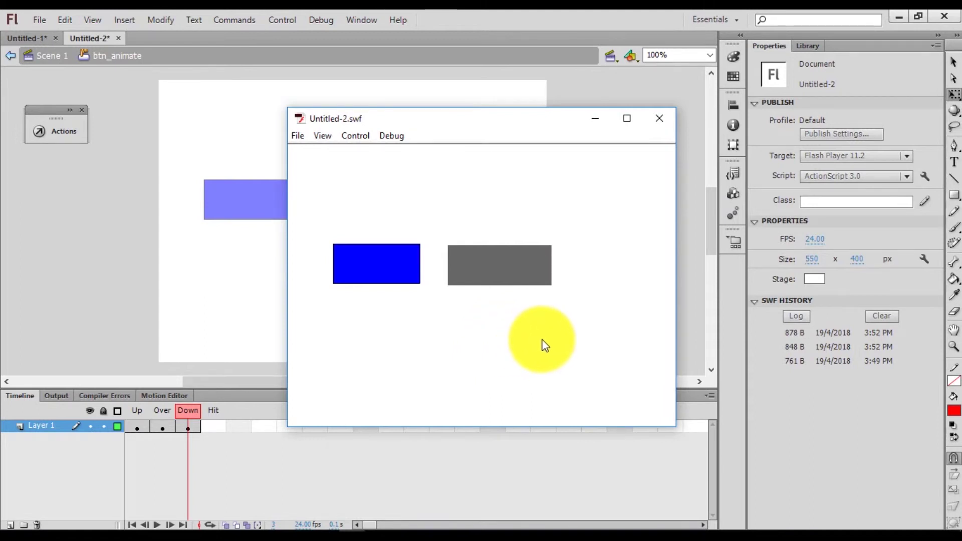
Step: Try out the grey button's Over and Down states in the movie preview and close the preview
{"action": "left_click", "coordinate": [509, 271]}
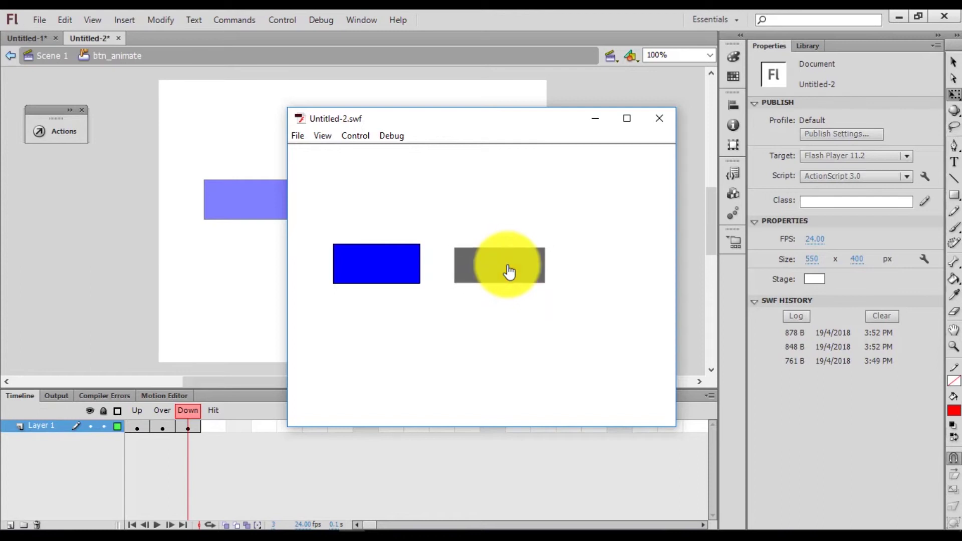
{"action": "left_click", "coordinate": [508, 267]}
{"action": "left_click", "coordinate": [661, 120]}
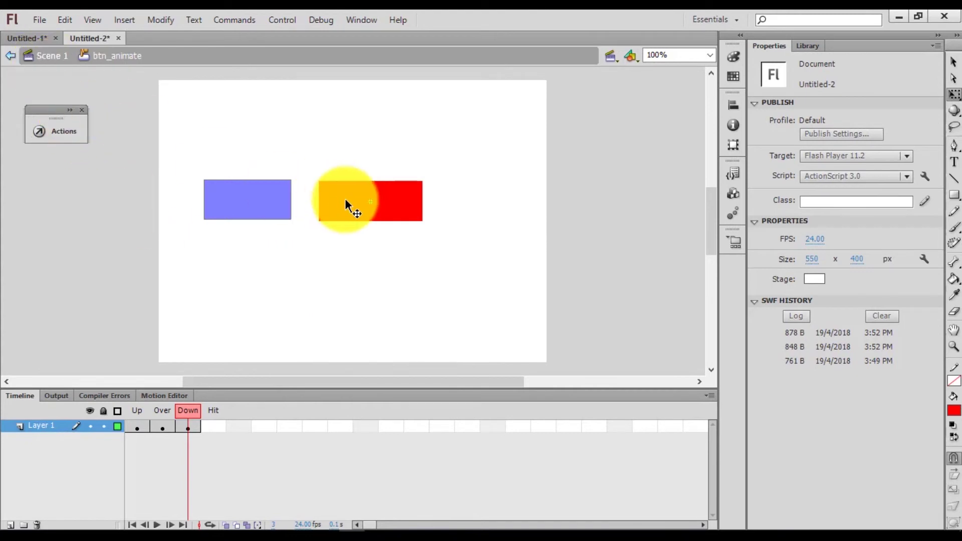
Step: Return to Scene 1 and add a dynamic text field reading PUSH beside the grey button, about 148 x 53 px
{"action": "left_click", "coordinate": [45, 59]}
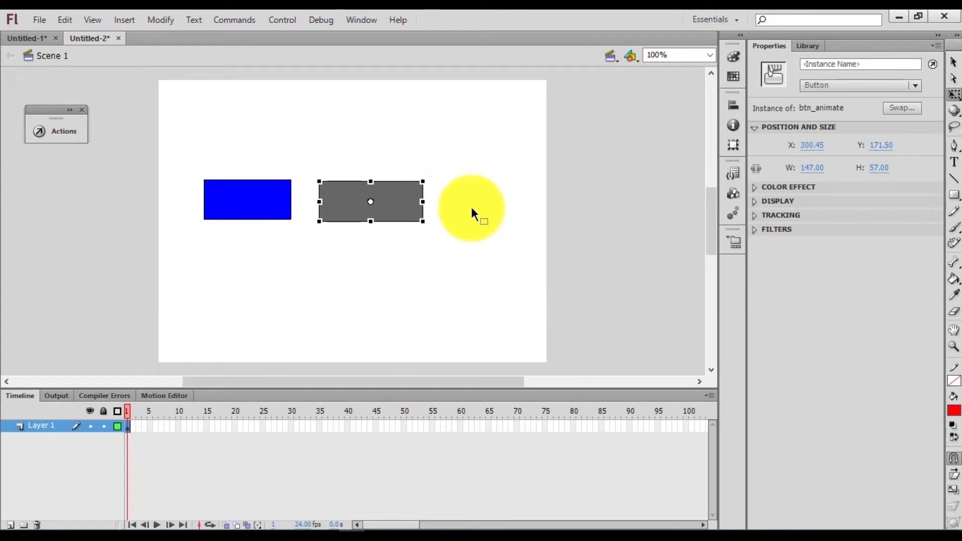
{"action": "left_click", "coordinate": [471, 205]}
{"action": "left_click", "coordinate": [953, 162]}
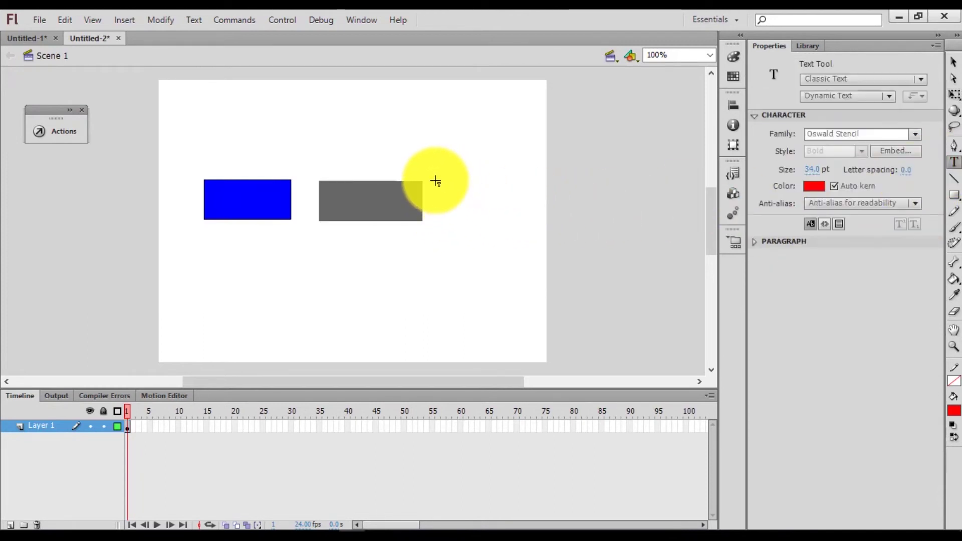
{"action": "left_click_drag", "start_coordinate": [434, 154], "coordinate": [539, 213]}
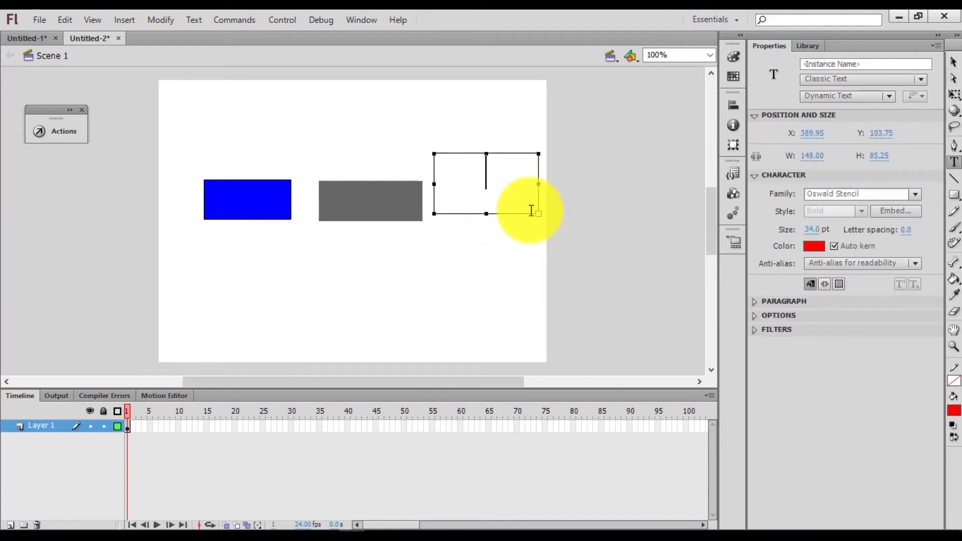
{"action": "type", "text": "PUSH"}
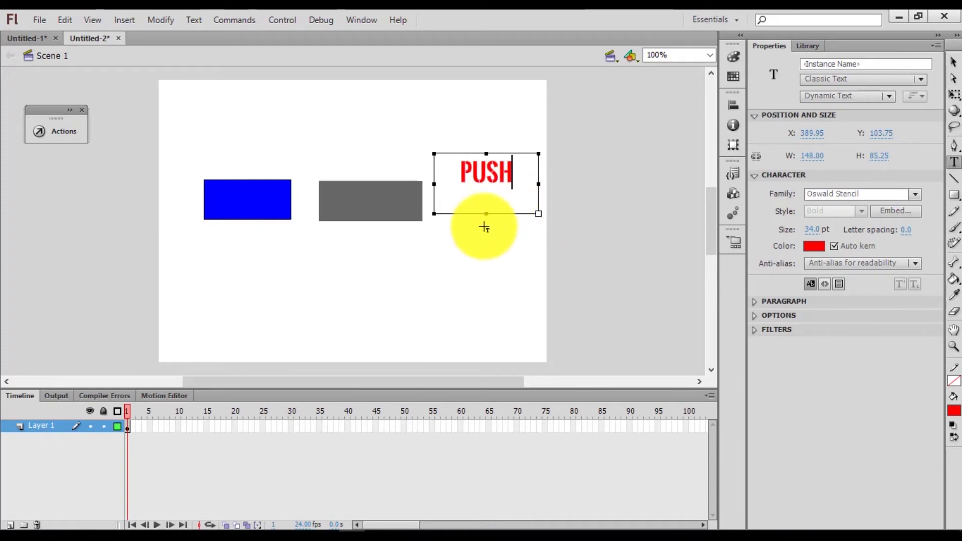
{"action": "left_click_drag", "start_coordinate": [486, 214], "coordinate": [494, 187]}
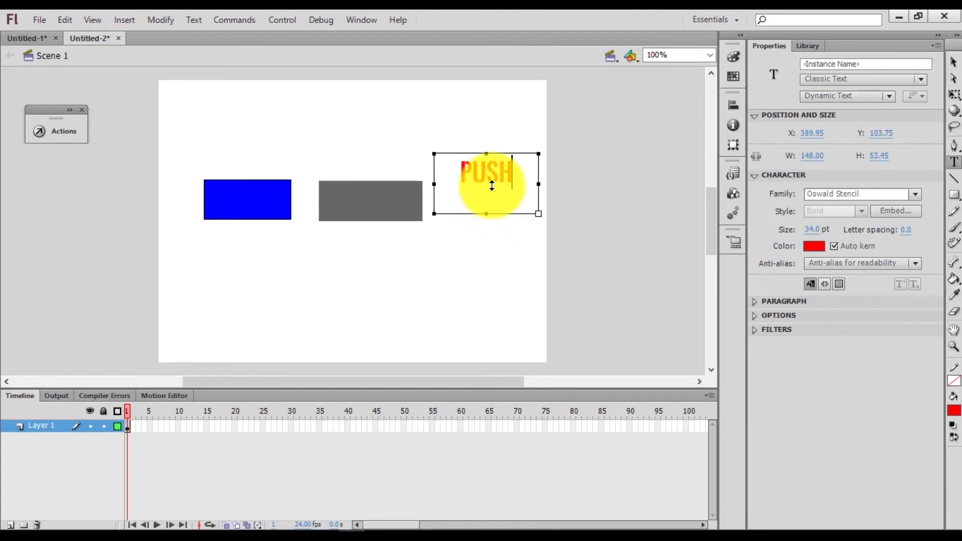
Step: Line up the PUSH text with the two buttons, shift the whole row left, and widen the gap before the text
{"action": "left_click", "coordinate": [954, 63]}
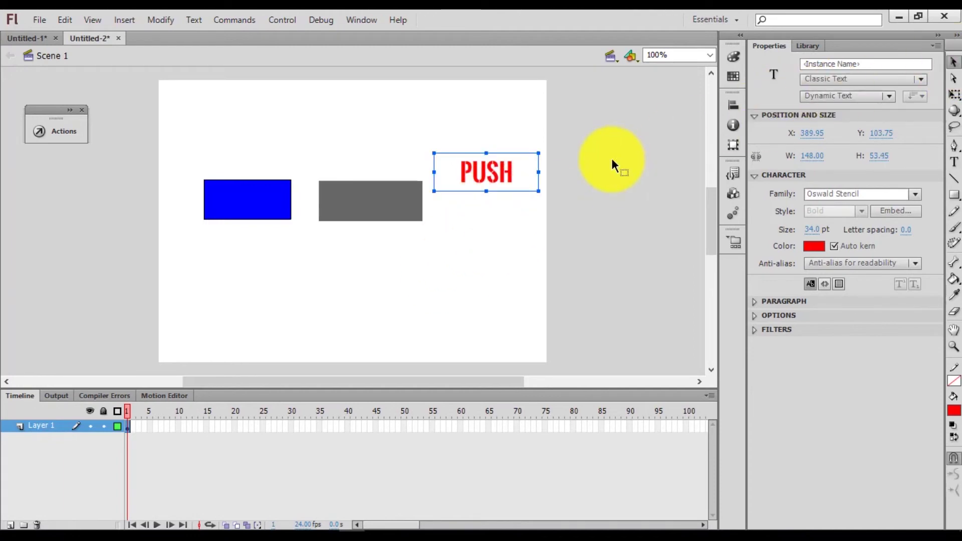
{"action": "left_click_drag", "start_coordinate": [486, 176], "coordinate": [488, 200]}
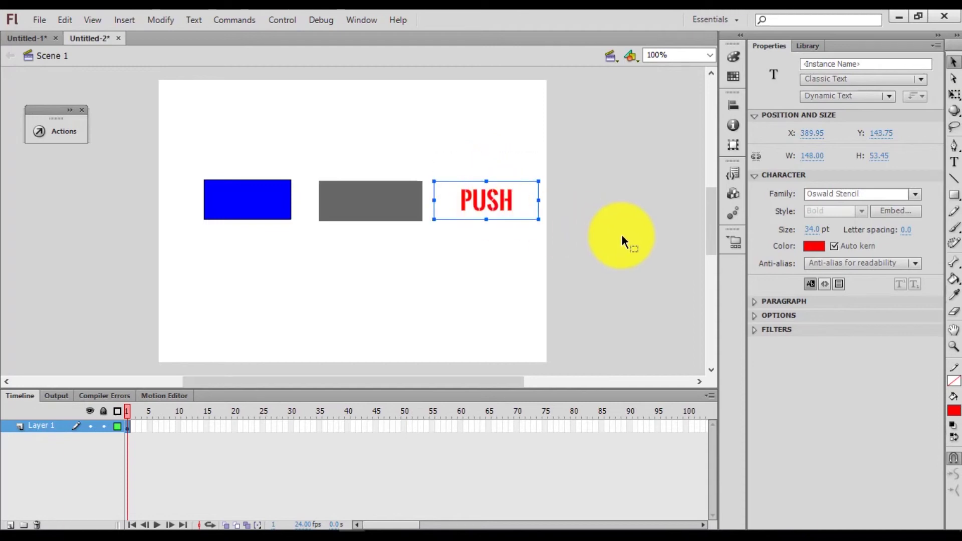
{"action": "left_click", "coordinate": [622, 235]}
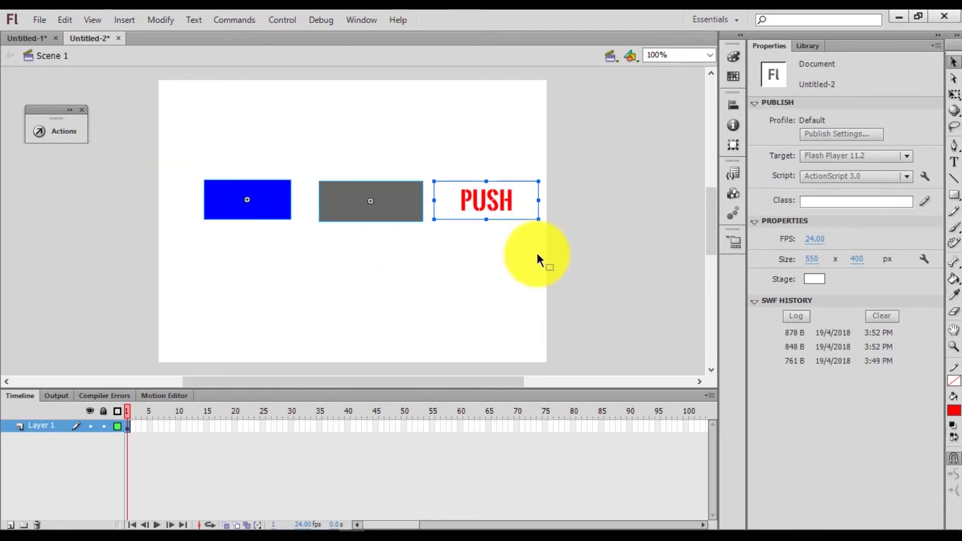
{"action": "key", "text": "ctrl+a"}
{"action": "left_click_drag", "start_coordinate": [393, 201], "coordinate": [372, 202]}
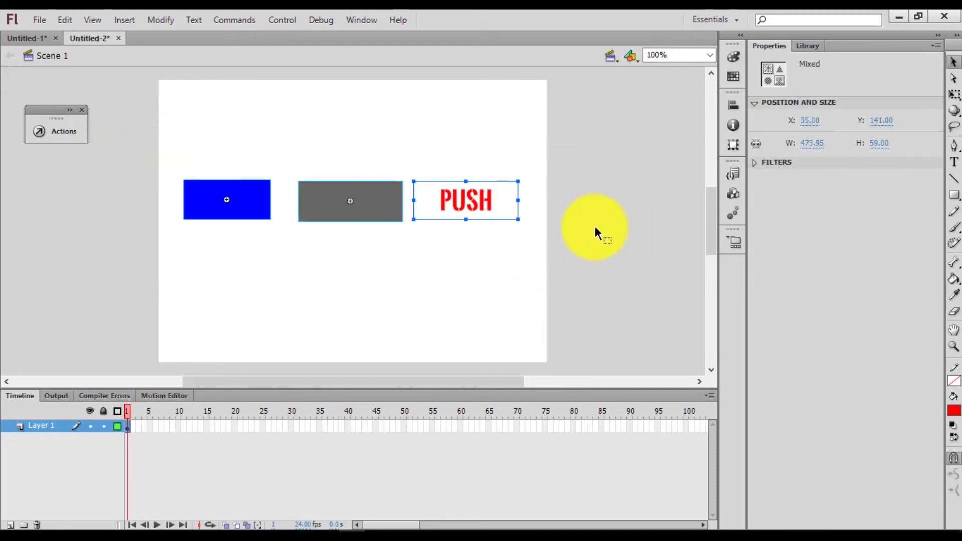
{"action": "left_click", "coordinate": [594, 226]}
{"action": "left_click_drag", "start_coordinate": [440, 204], "coordinate": [449, 204]}
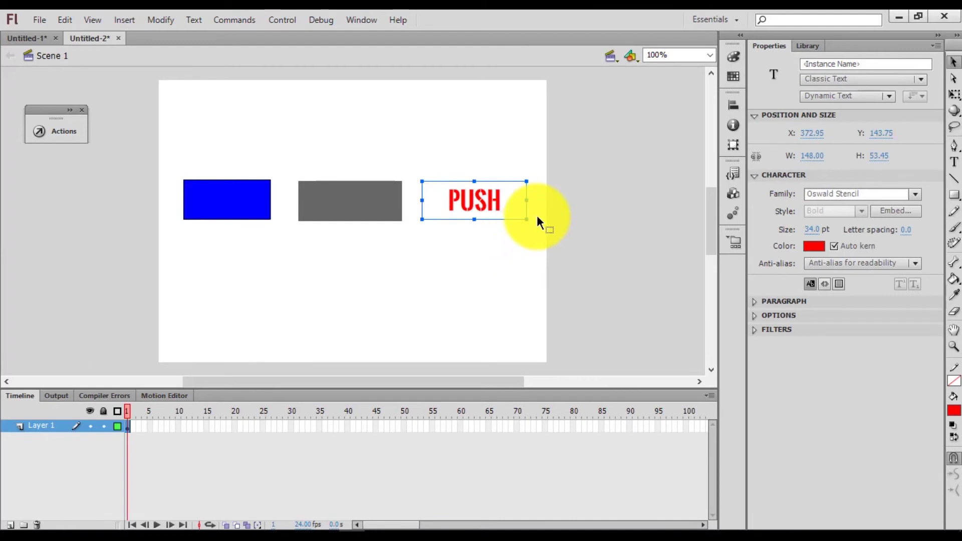
Step: Convert the PUSH text to a Button symbol named btn_text with centred registration
{"action": "right_click", "coordinate": [470, 197]}
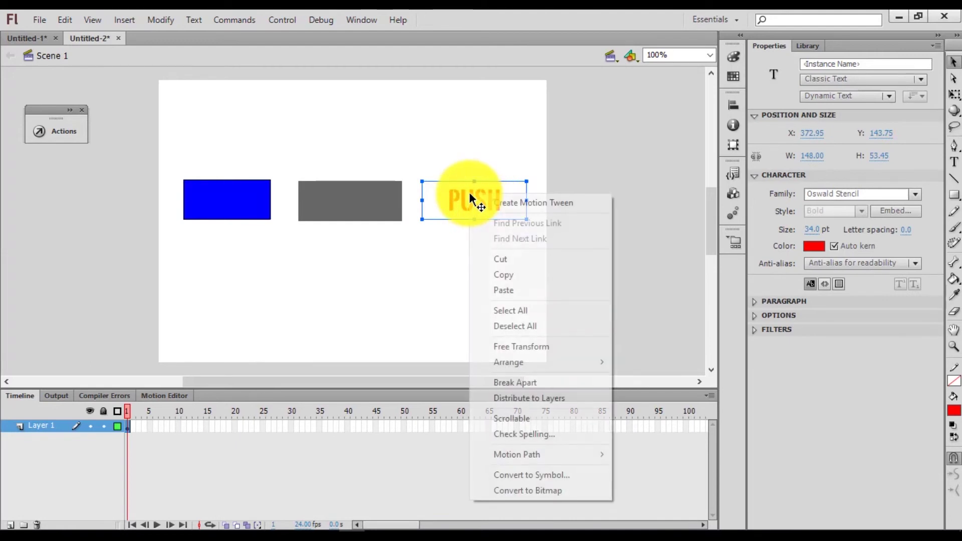
{"action": "left_click", "coordinate": [532, 474]}
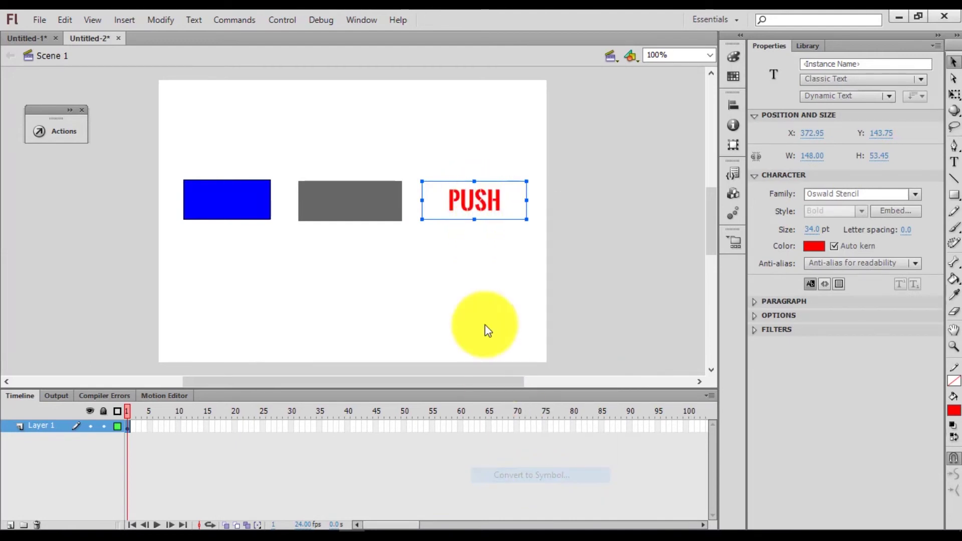
{"action": "type", "text": "btn_t"}
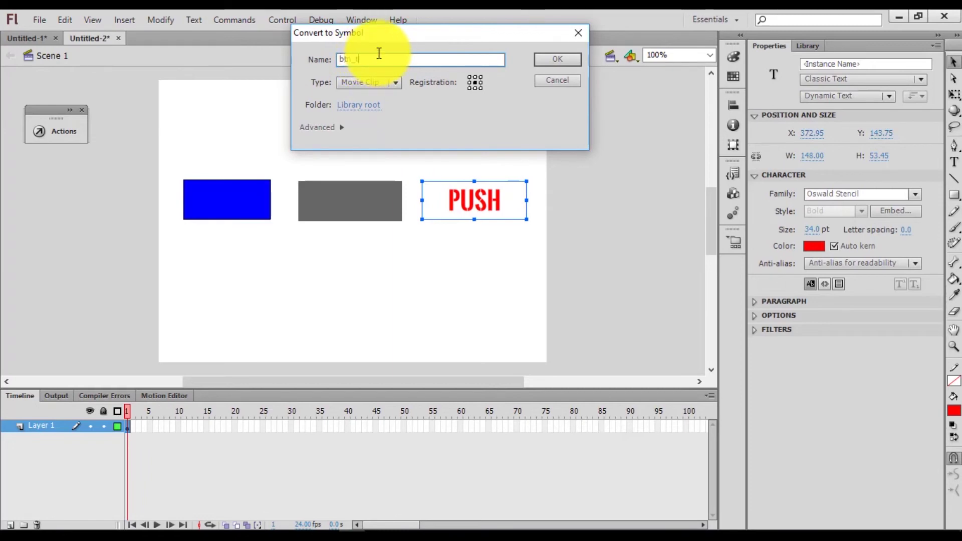
{"action": "left_click", "coordinate": [368, 81]}
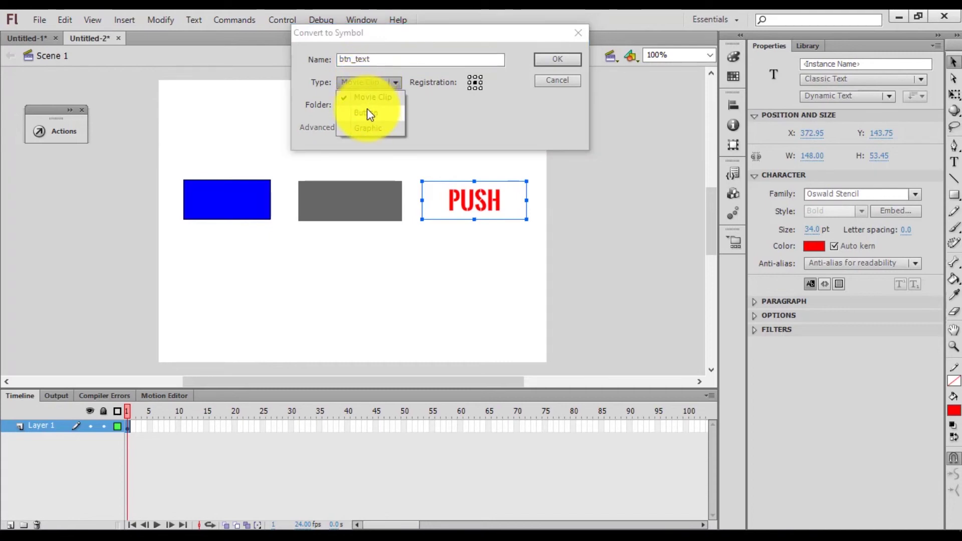
{"action": "left_click", "coordinate": [367, 112]}
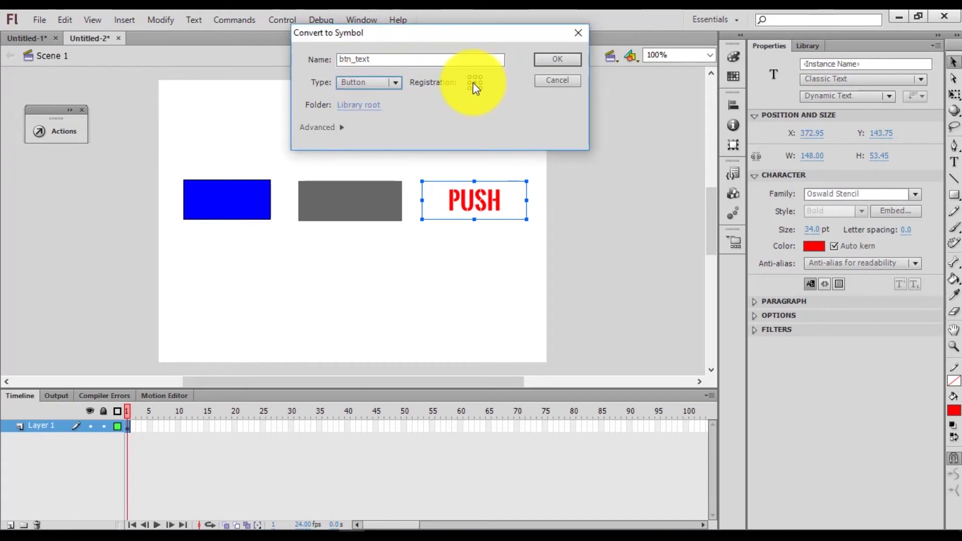
{"action": "left_click", "coordinate": [552, 61]}
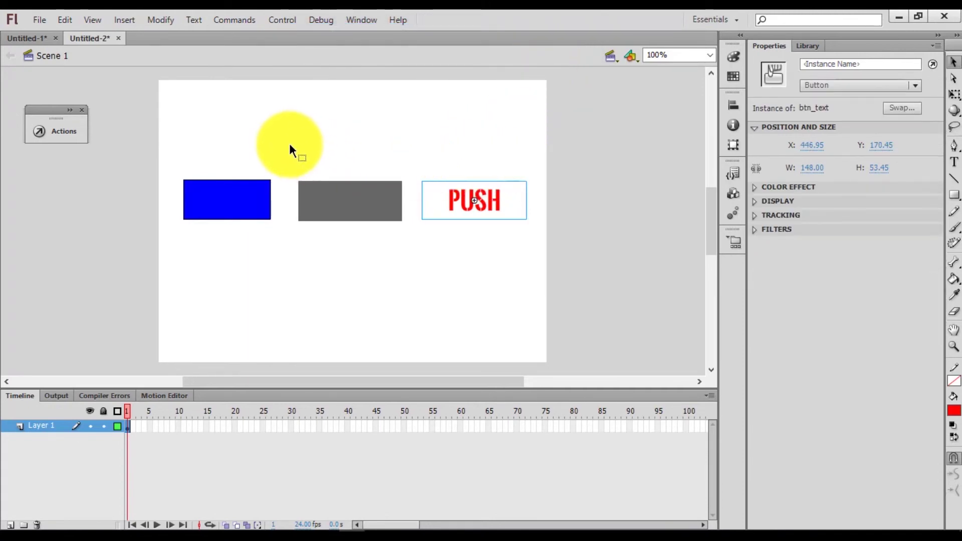
Step: Open btn_text for editing and insert keyframes in its Over and Down frames
{"action": "double_click", "coordinate": [489, 203]}
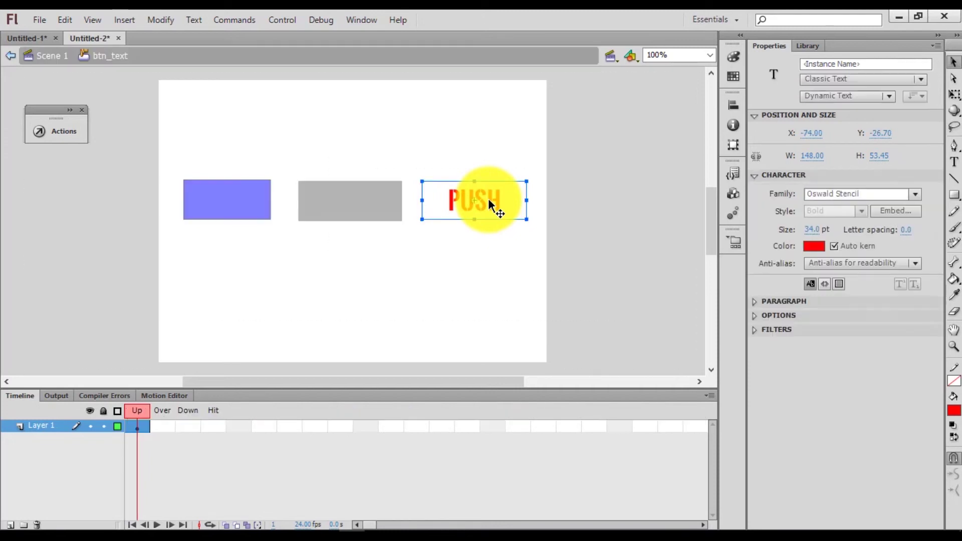
{"action": "left_click", "coordinate": [145, 417]}
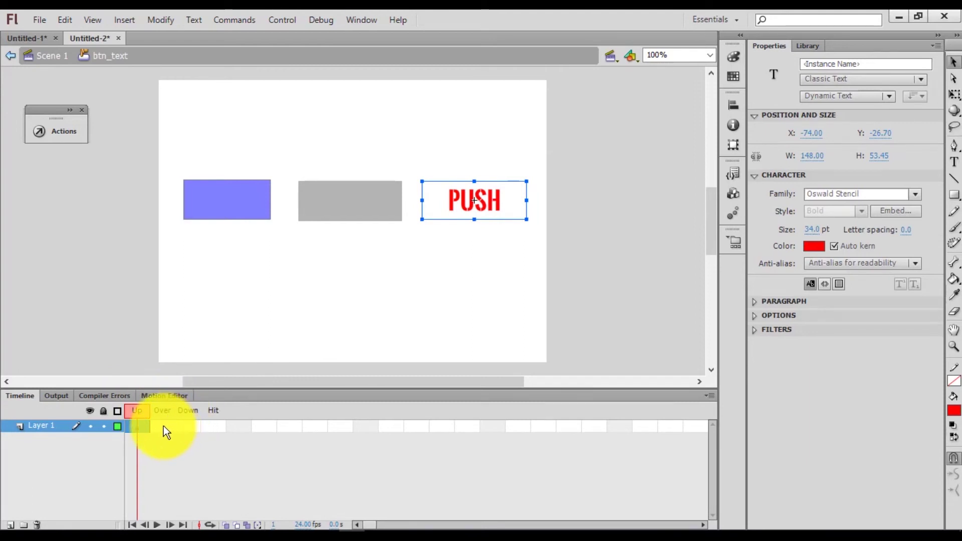
{"action": "left_click", "coordinate": [163, 426]}
{"action": "right_click", "coordinate": [164, 426]}
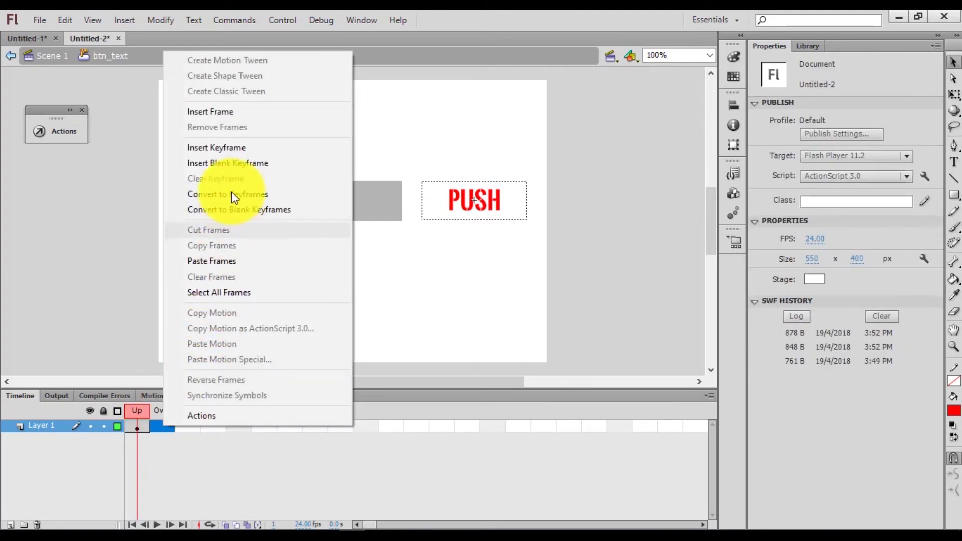
{"action": "left_click", "coordinate": [235, 145]}
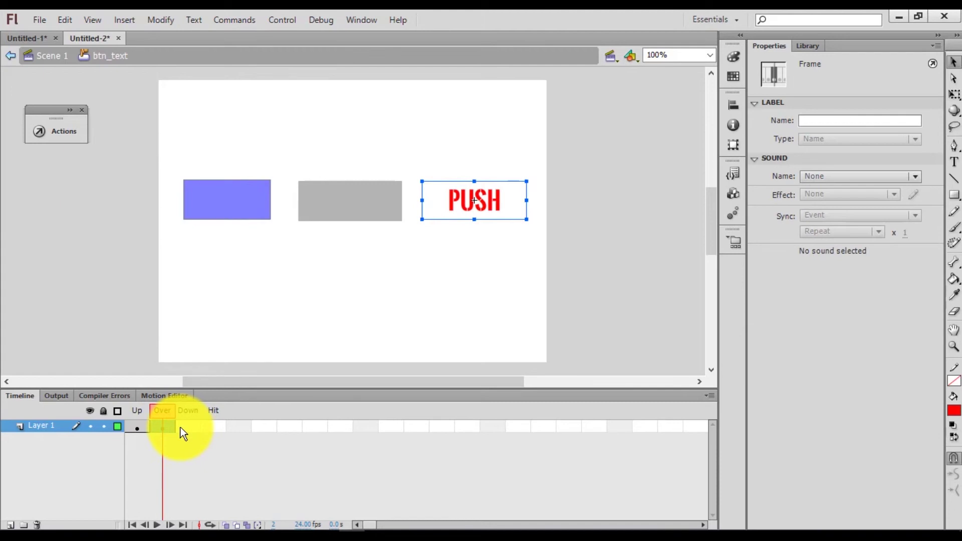
{"action": "right_click", "coordinate": [180, 428]}
{"action": "left_click", "coordinate": [227, 152]}
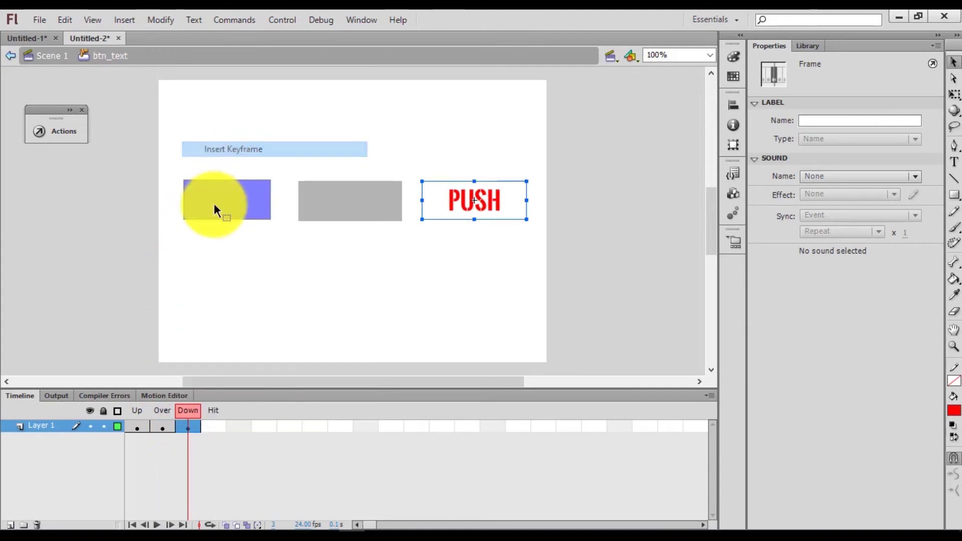
Step: Replace the text in btn_text's Over frame with ME
{"action": "left_click", "coordinate": [162, 428]}
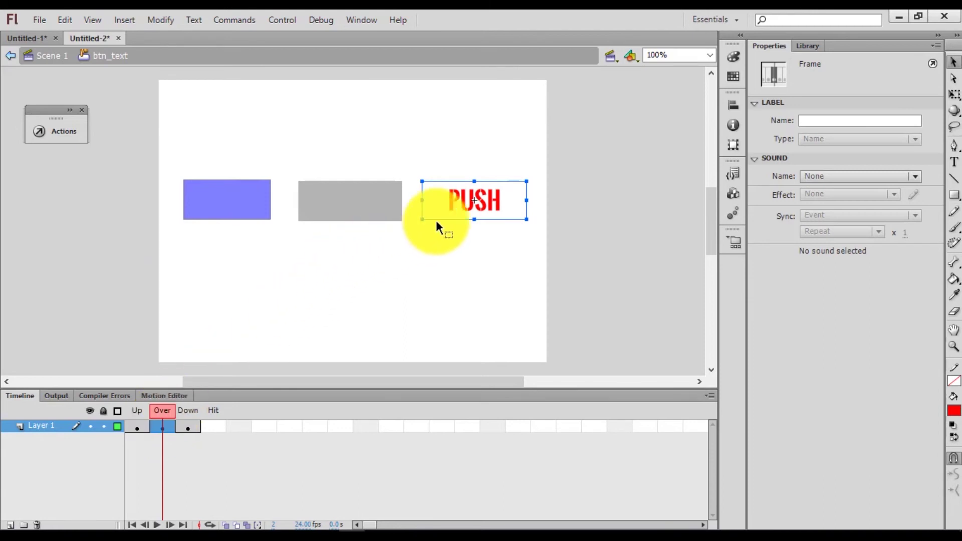
{"action": "left_click", "coordinate": [954, 162]}
{"action": "left_click", "coordinate": [482, 202]}
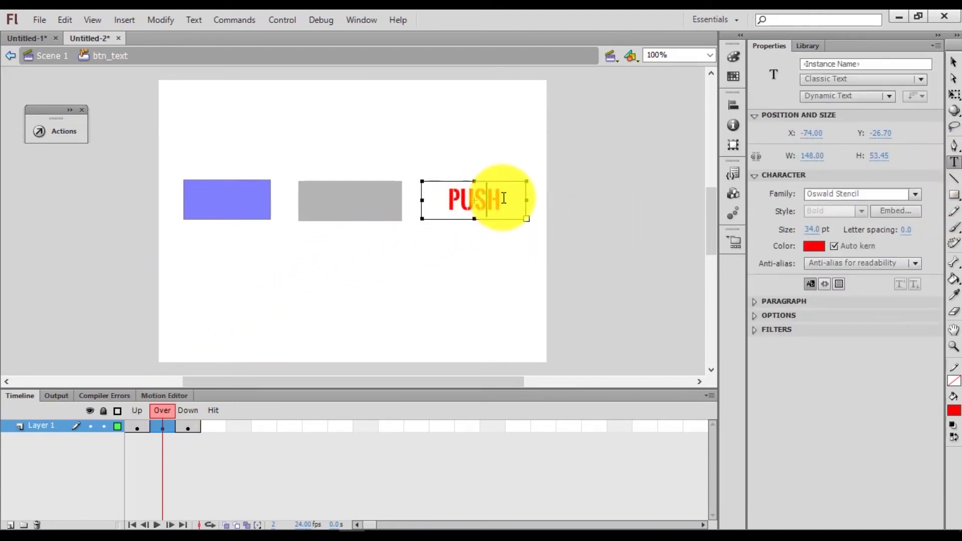
{"action": "left_click_drag", "start_coordinate": [499, 203], "coordinate": [426, 197]}
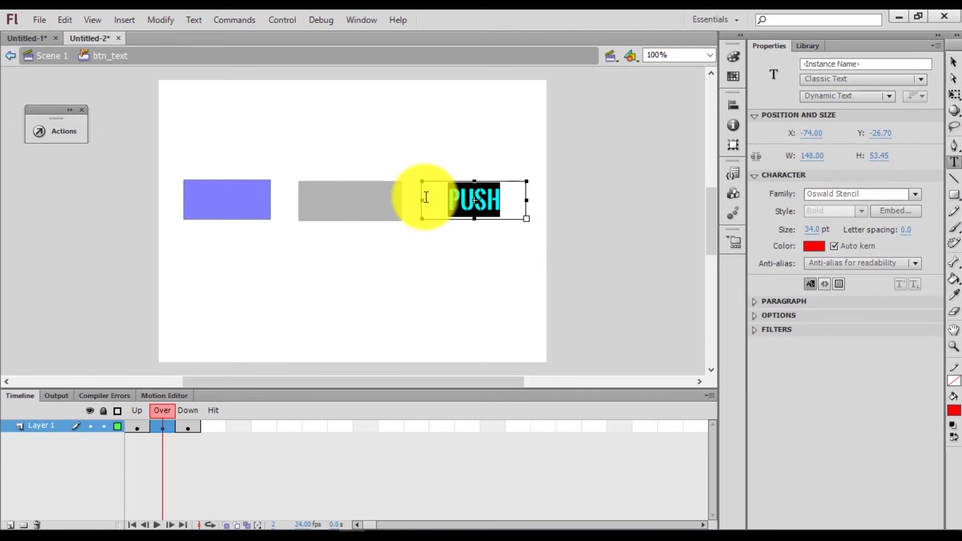
{"action": "type", "text": "ME"}
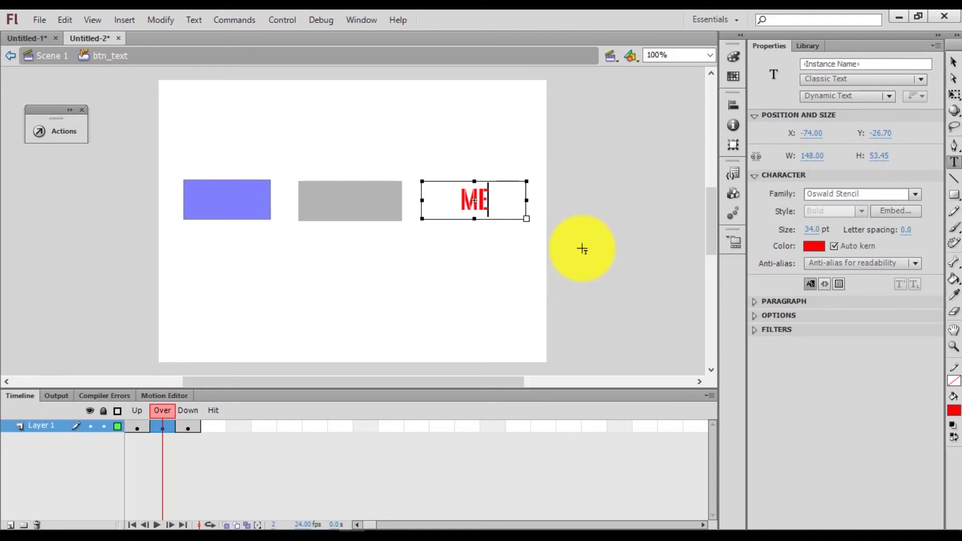
Step: Change the text in the Down frame to PUSHED and colour it blue
{"action": "left_click", "coordinate": [185, 429]}
{"action": "left_click", "coordinate": [502, 202]}
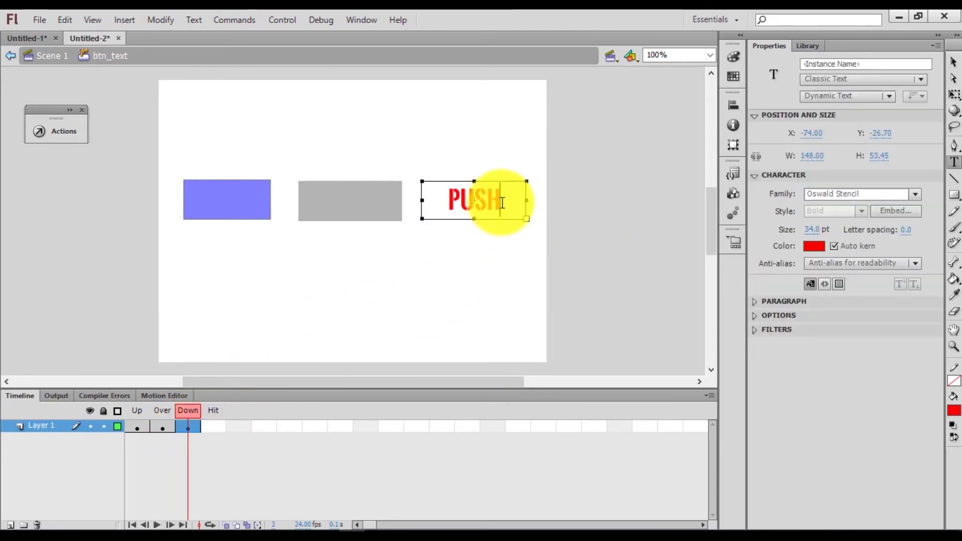
{"action": "type", "text": "ED"}
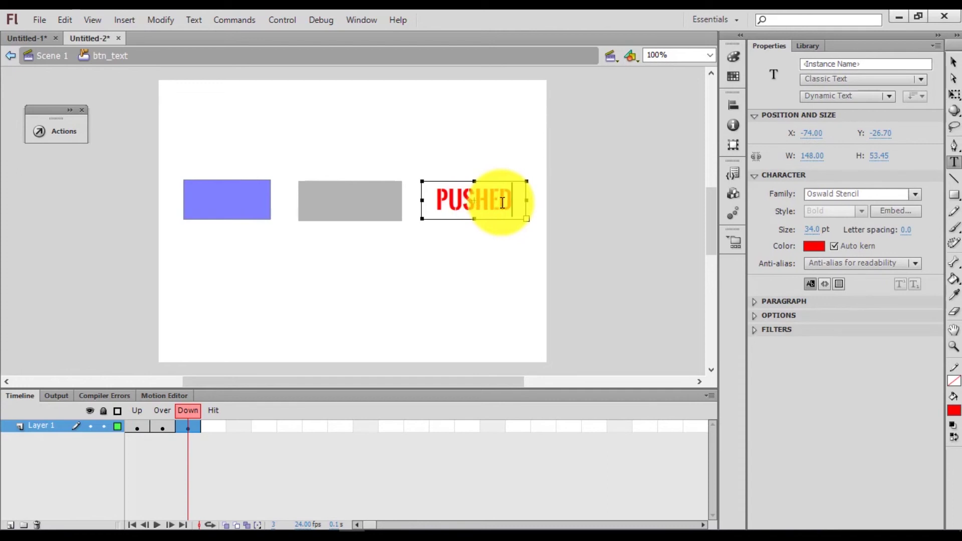
{"action": "left_click_drag", "start_coordinate": [512, 200], "coordinate": [427, 198]}
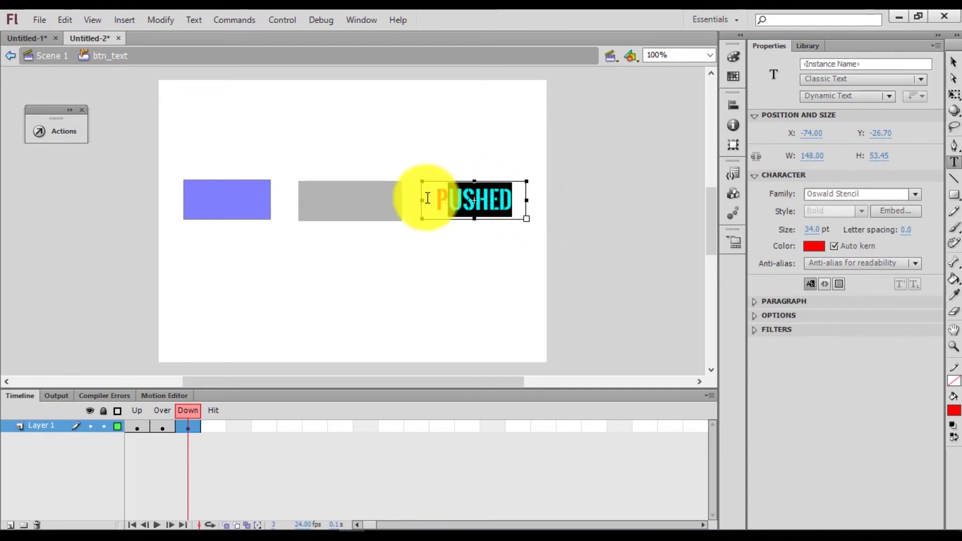
{"action": "left_click", "coordinate": [807, 250]}
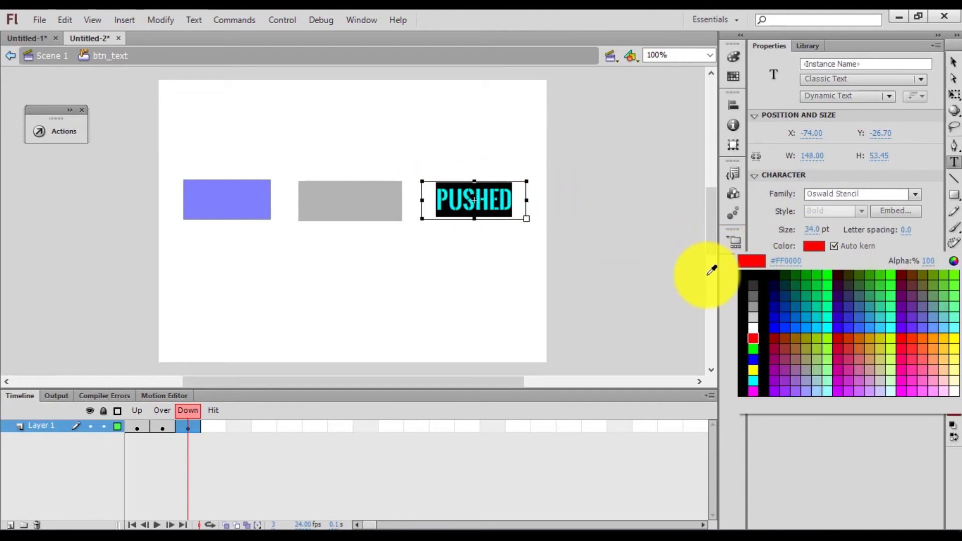
{"action": "left_click", "coordinate": [754, 360]}
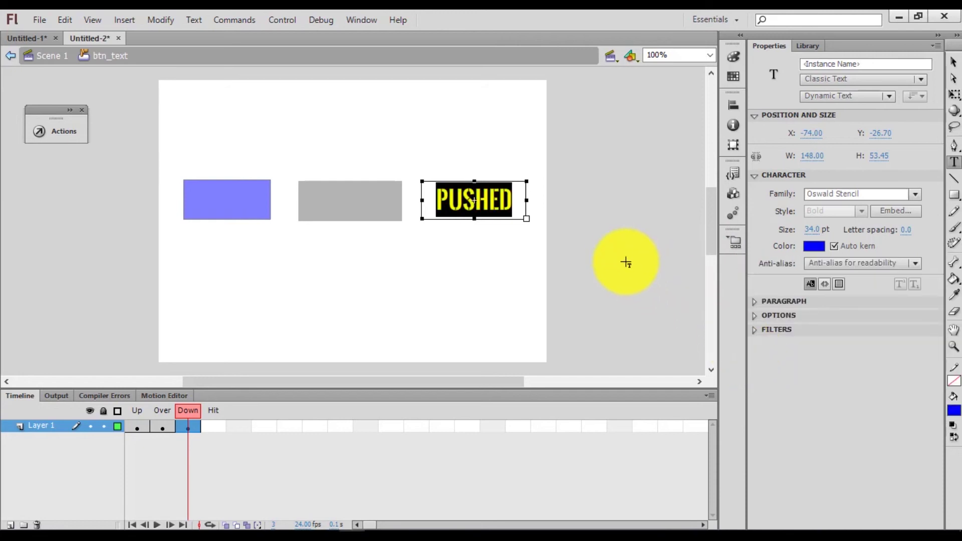
Step: Colour the ME text in btn_text's Over frame magenta and return to Scene 1
{"action": "left_click", "coordinate": [158, 425]}
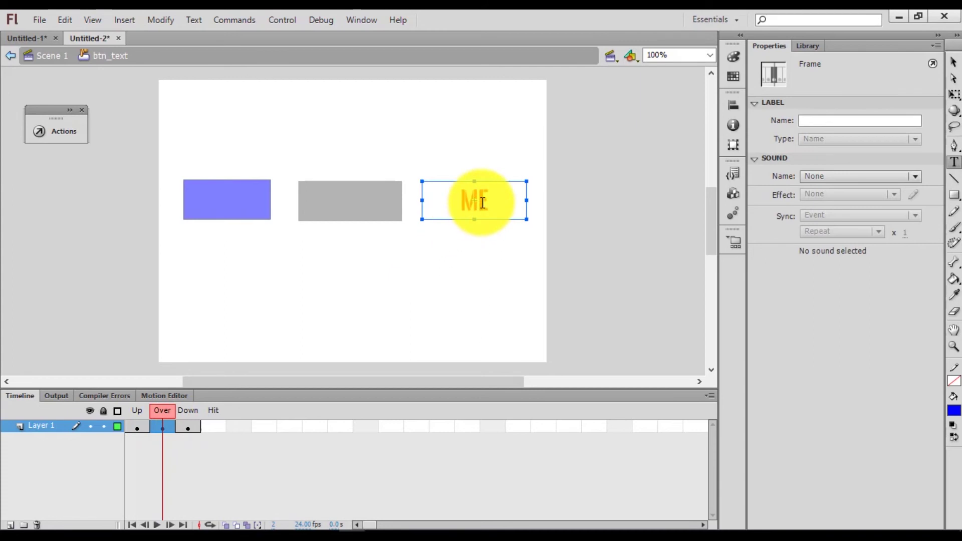
{"action": "double_click", "coordinate": [437, 202]}
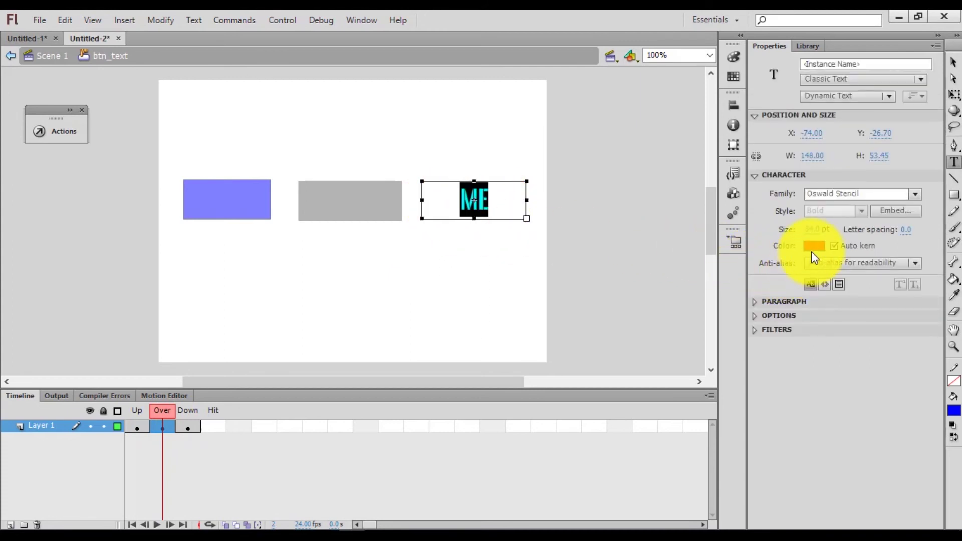
{"action": "left_click", "coordinate": [814, 246]}
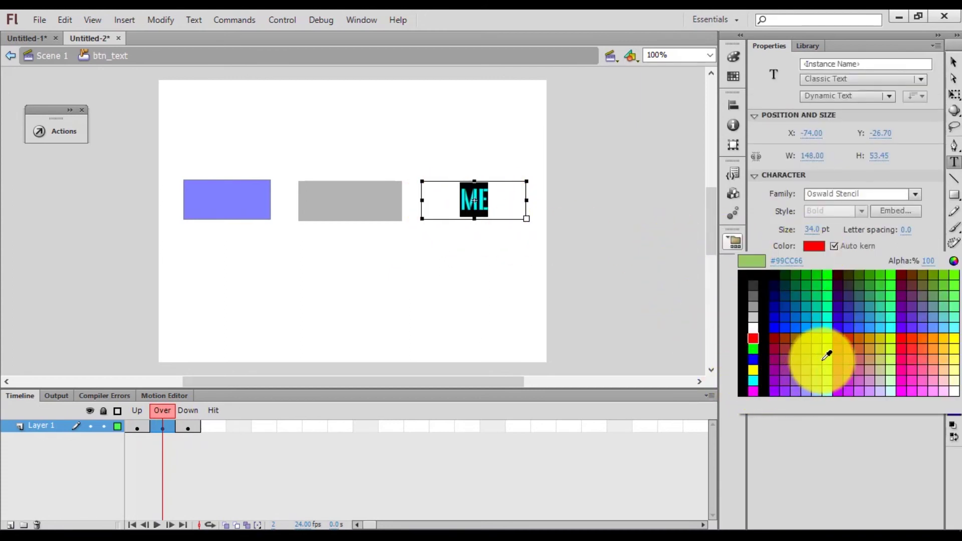
{"action": "left_click", "coordinate": [754, 391]}
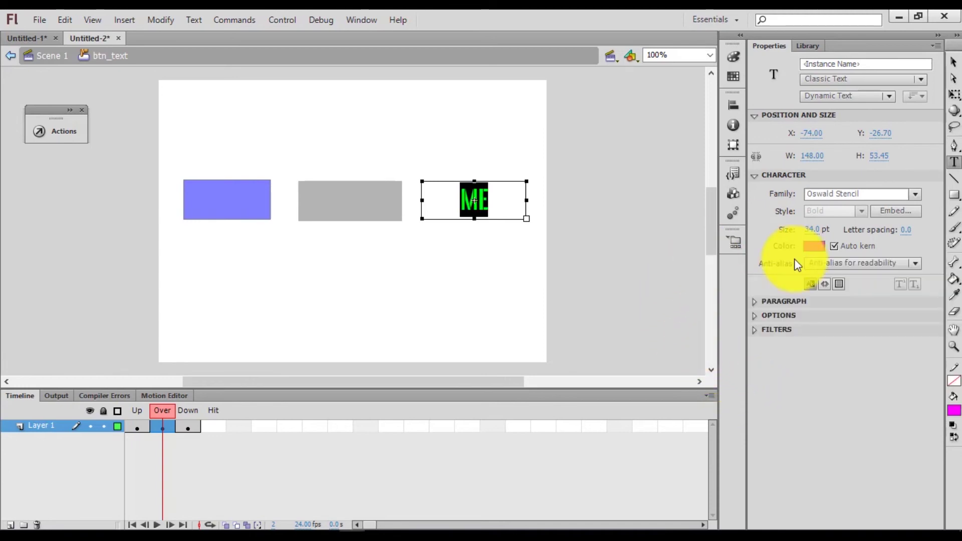
{"action": "left_click", "coordinate": [954, 64]}
{"action": "left_click", "coordinate": [603, 185]}
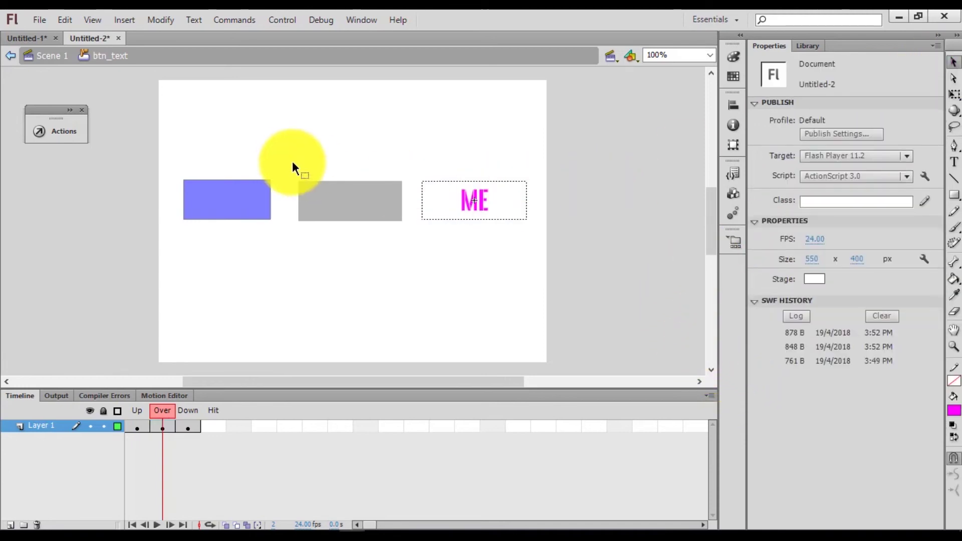
{"action": "left_click", "coordinate": [50, 55]}
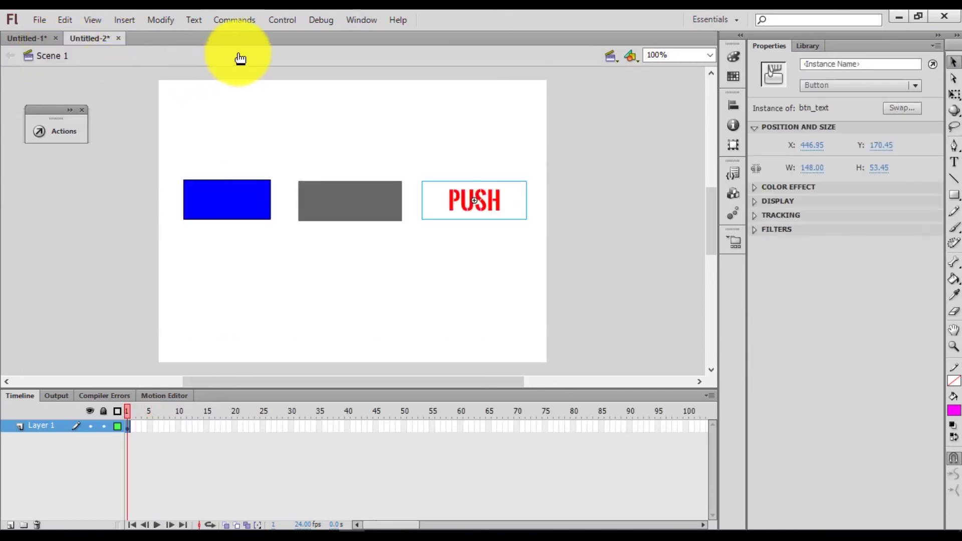
Step: Test the movie, try the PUSH text button and the other buttons in the preview, and close it
{"action": "left_click", "coordinate": [281, 20]}
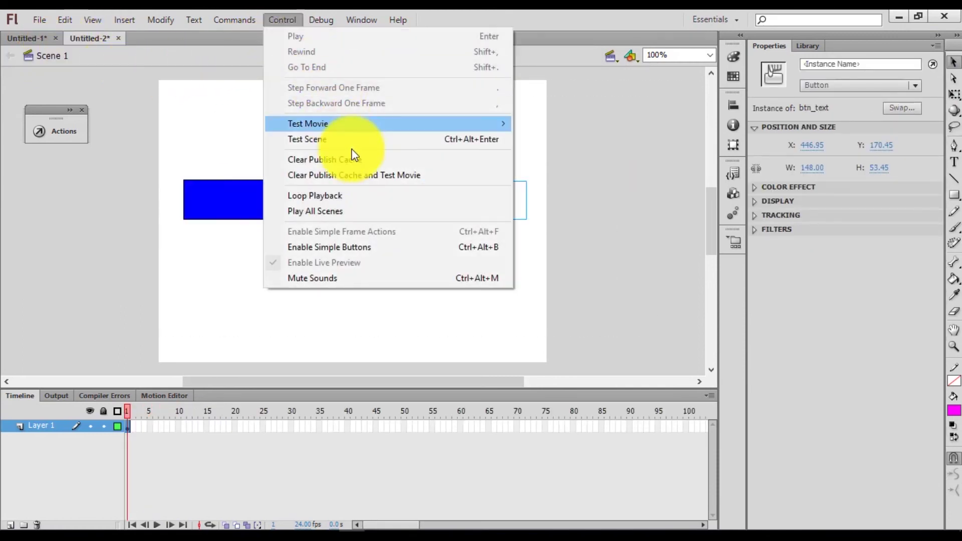
{"action": "mouse_move", "coordinate": [457, 125]}
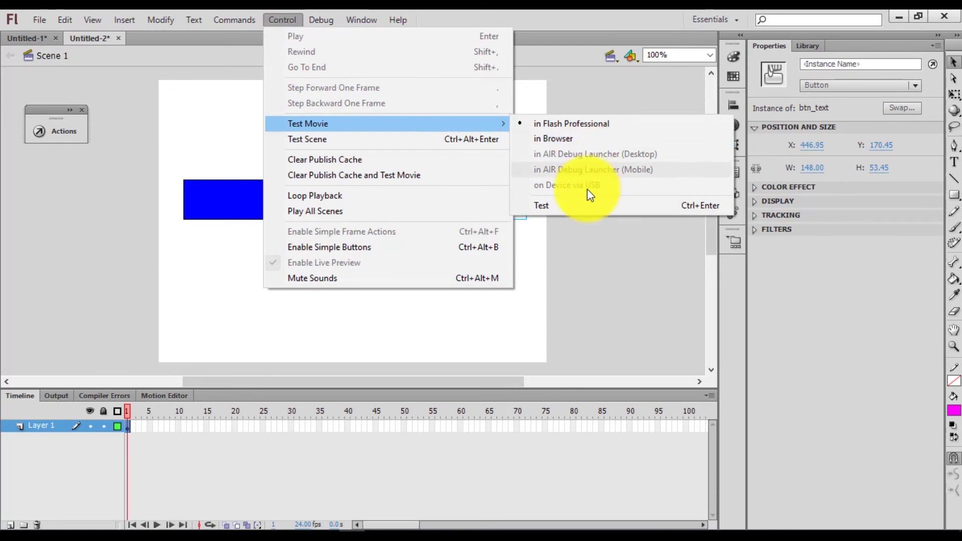
{"action": "left_click", "coordinate": [584, 206]}
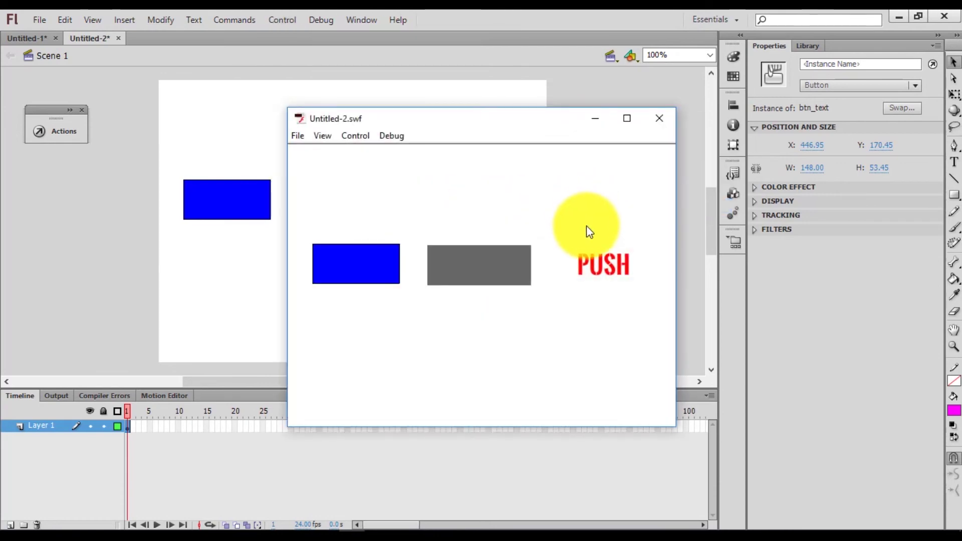
{"action": "left_click", "coordinate": [595, 270]}
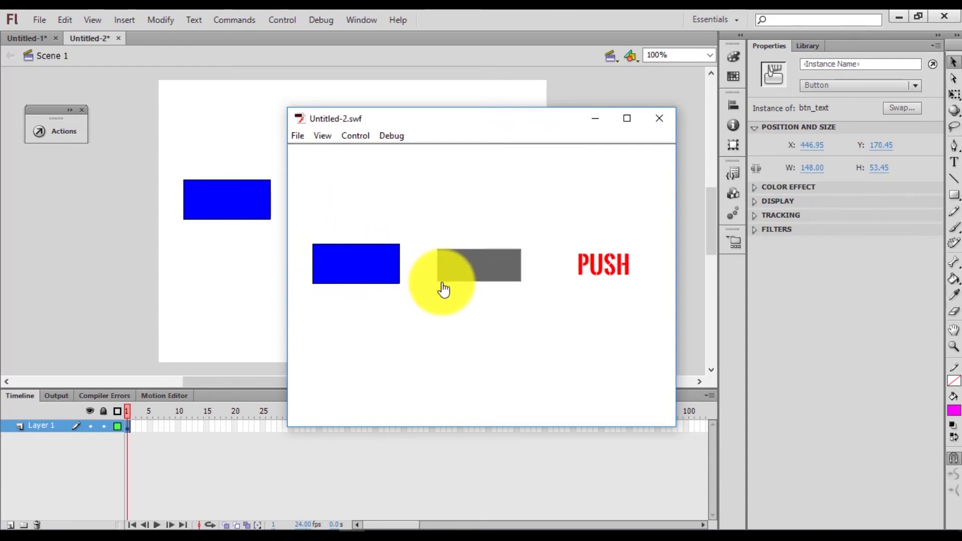
{"action": "left_click", "coordinate": [658, 121]}
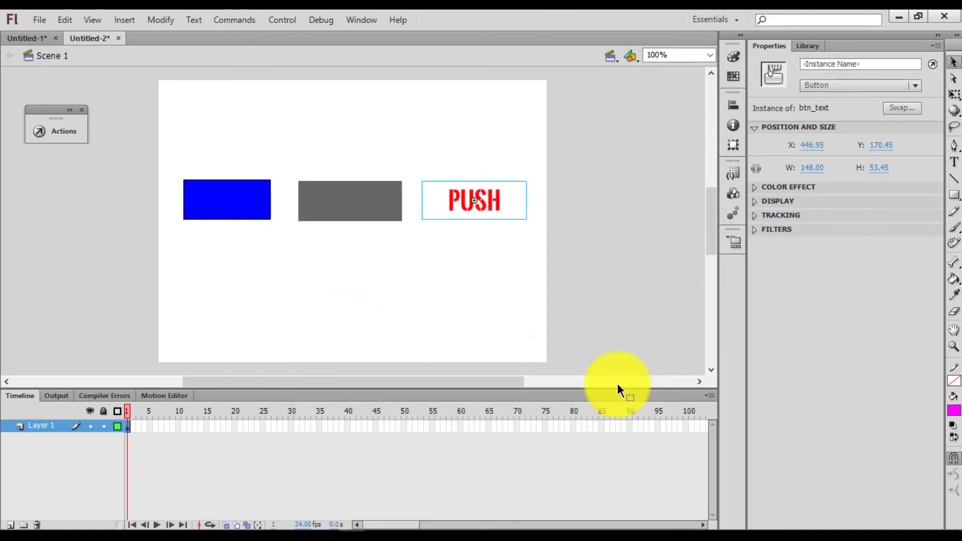
{"action": "left_click", "coordinate": [430, 539]}
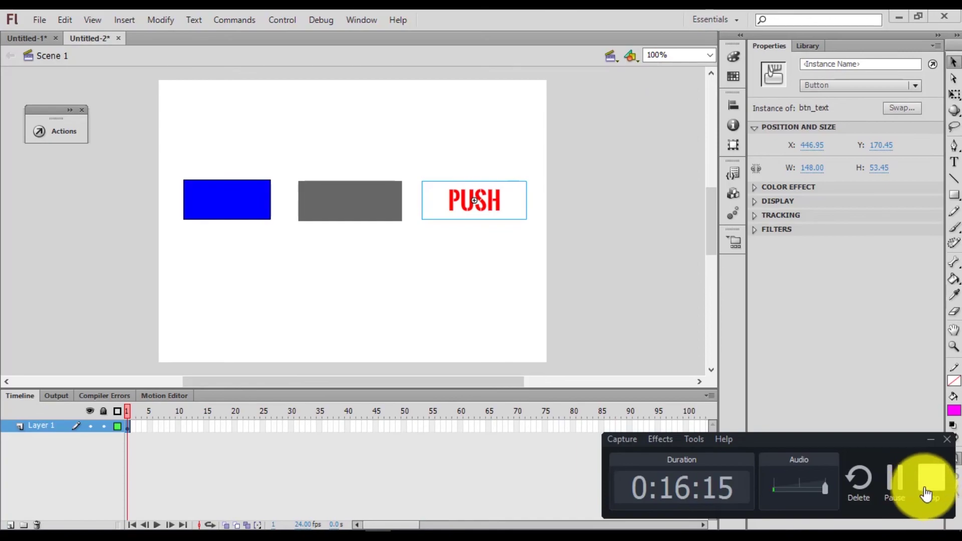